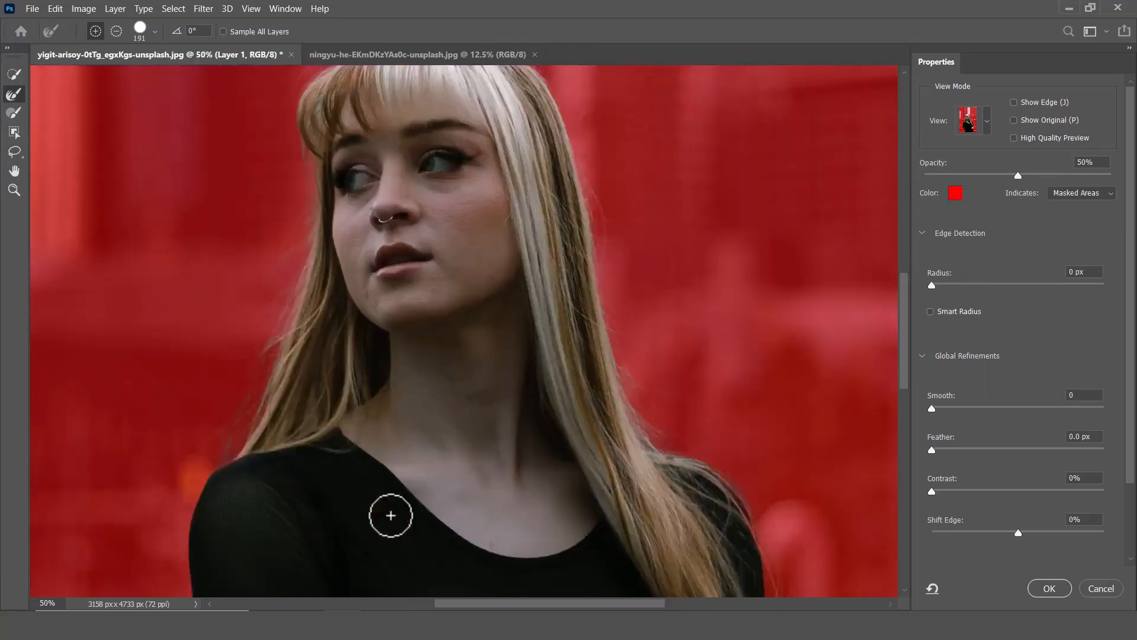
# Refine the selection along the hair and body edges with the refine brushes in Select and Mask.
pyautogui.moveTo(391, 515); pyautogui.dragTo(499, 82)
pyautogui.keyDown('alt'); pyautogui.rightClick(337, 468); pyautogui.keyUp('alt')
pyautogui.press('b')
pyautogui.moveTo(373, 446); pyautogui.dragTo(402, 516)
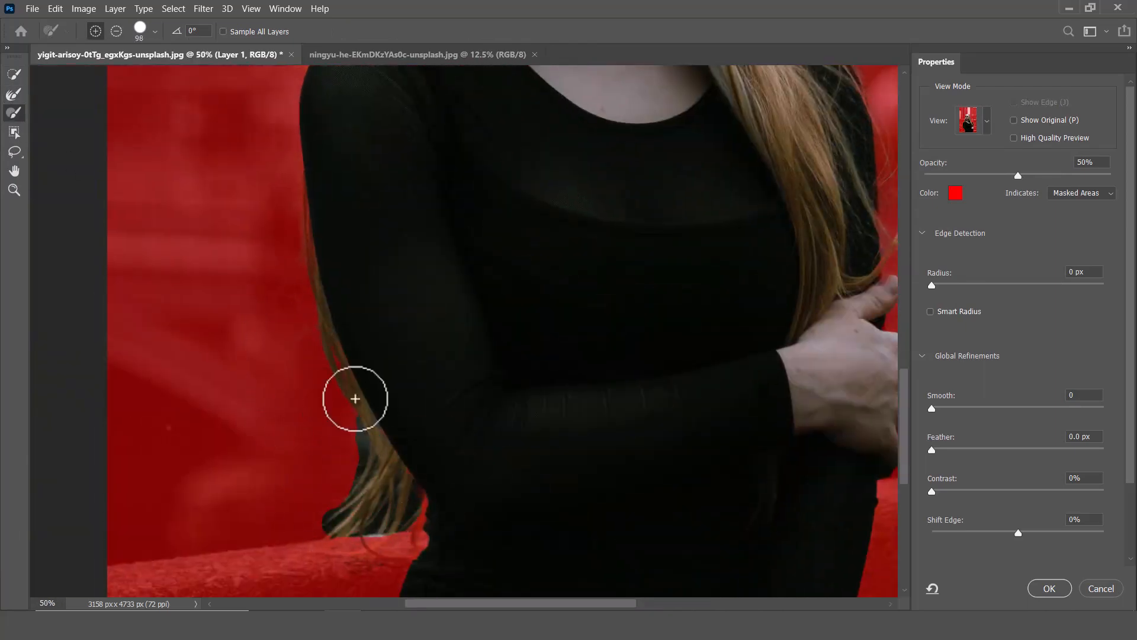
pyautogui.press('r')
pyautogui.moveTo(356, 398)
pyautogui.mouseDown()
pyautogui.moveTo(323, 524)
pyautogui.moveTo(361, 471)
pyautogui.moveTo(320, 366)
pyautogui.moveTo(360, 532)
pyautogui.mouseUp()
pyautogui.moveTo(440, 286); pyautogui.dragTo(384, 608)
pyautogui.moveTo(829, 592); pyautogui.dragTo(370, 71)
pyautogui.moveTo(365, 297); pyautogui.dragTo(933, 404)
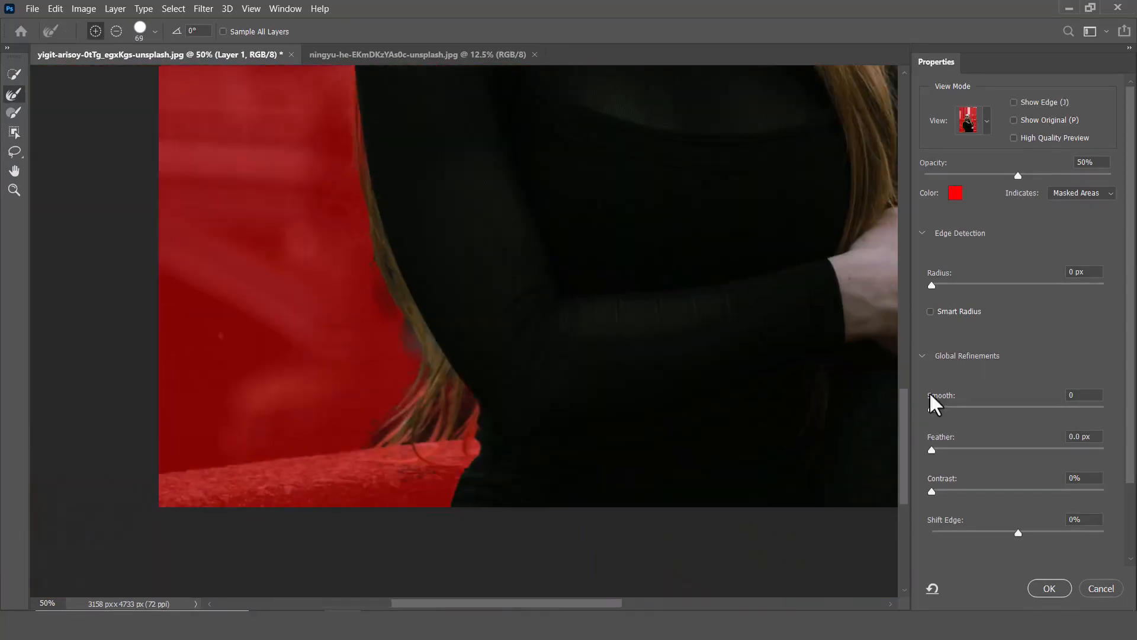
# Set the global refinements to Smooth 3, Feather 0.6 px, Contrast 5% and Shift Edge -27%.
pyautogui.click(937, 408)
pyautogui.click(938, 451)
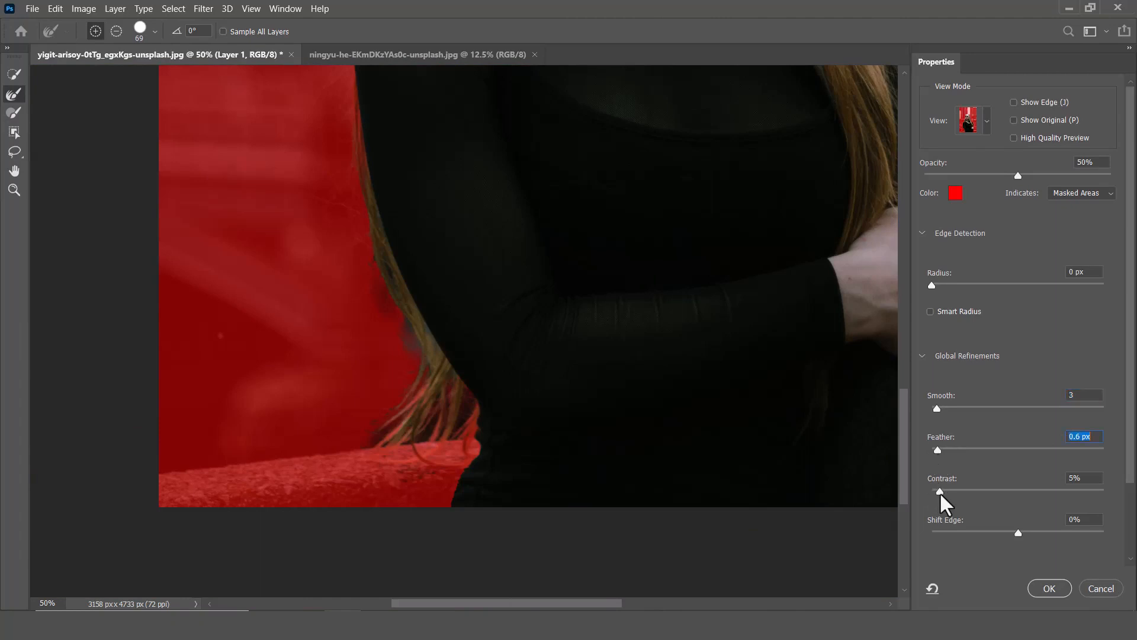
pyautogui.click(941, 493)
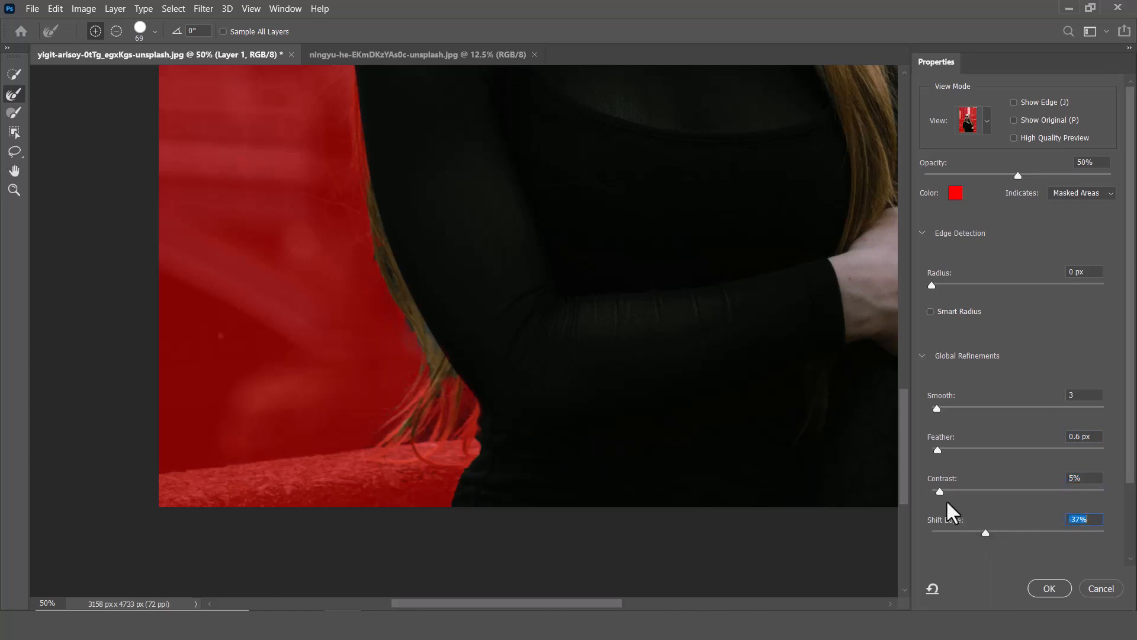
pyautogui.moveTo(655, 145); pyautogui.dragTo(553, 437)
pyautogui.moveTo(559, 349); pyautogui.dragTo(576, 132)
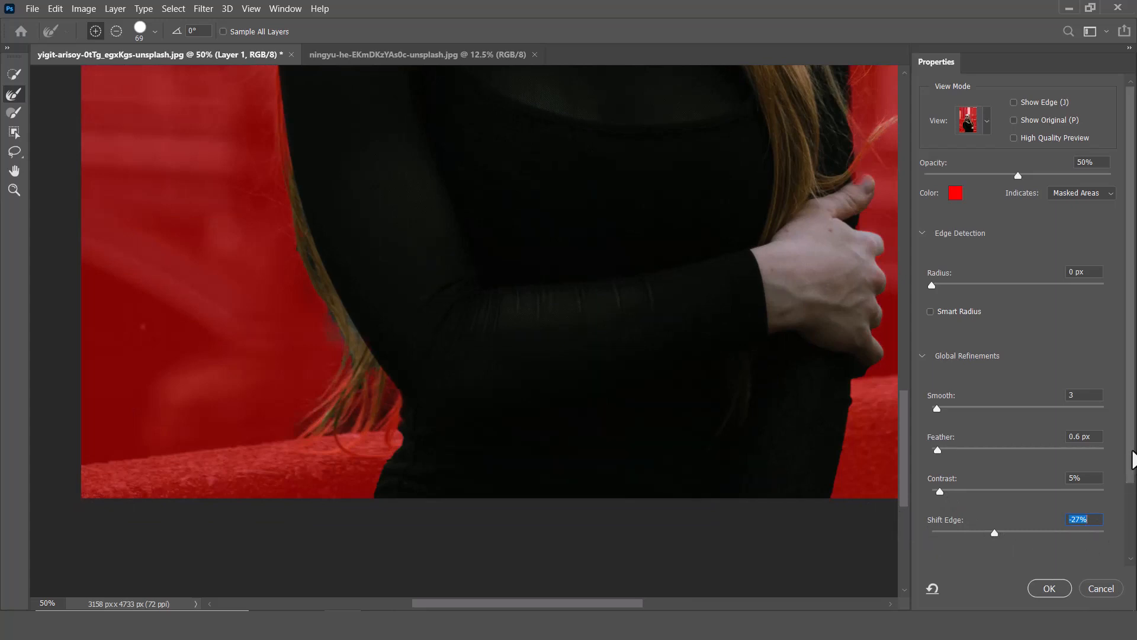
# Enable Decontaminate Colors at 42%, output to a new layer with layer mask, and apply the selection.
pyautogui.scroll(-3, 1133, 459)
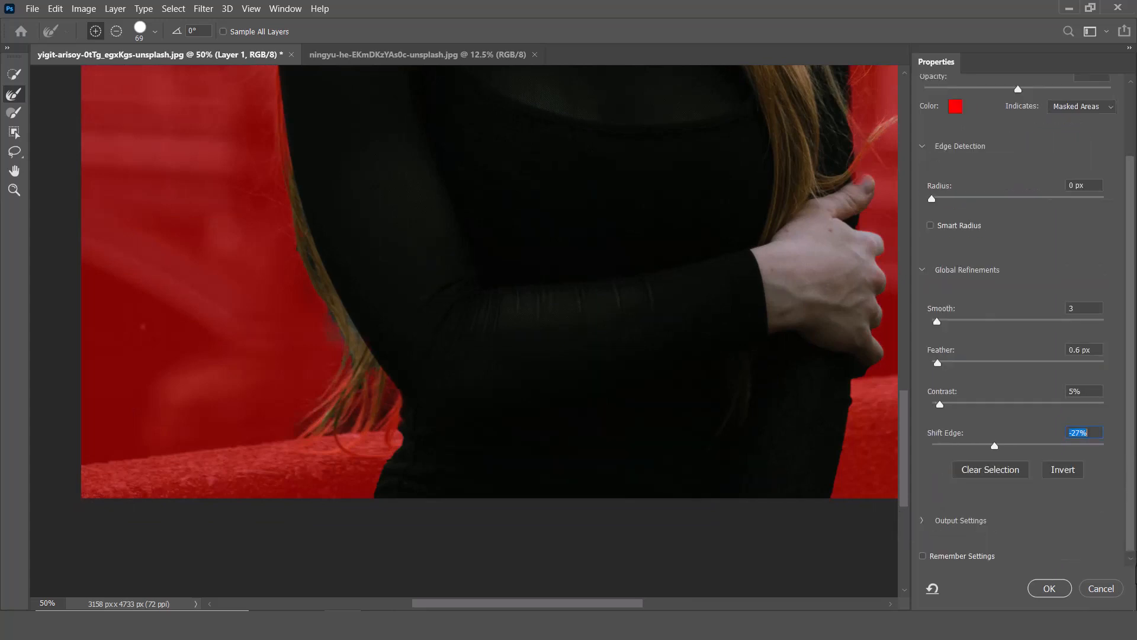
pyautogui.click(924, 522)
pyautogui.scroll(-2, 956, 536)
pyautogui.click(956, 493)
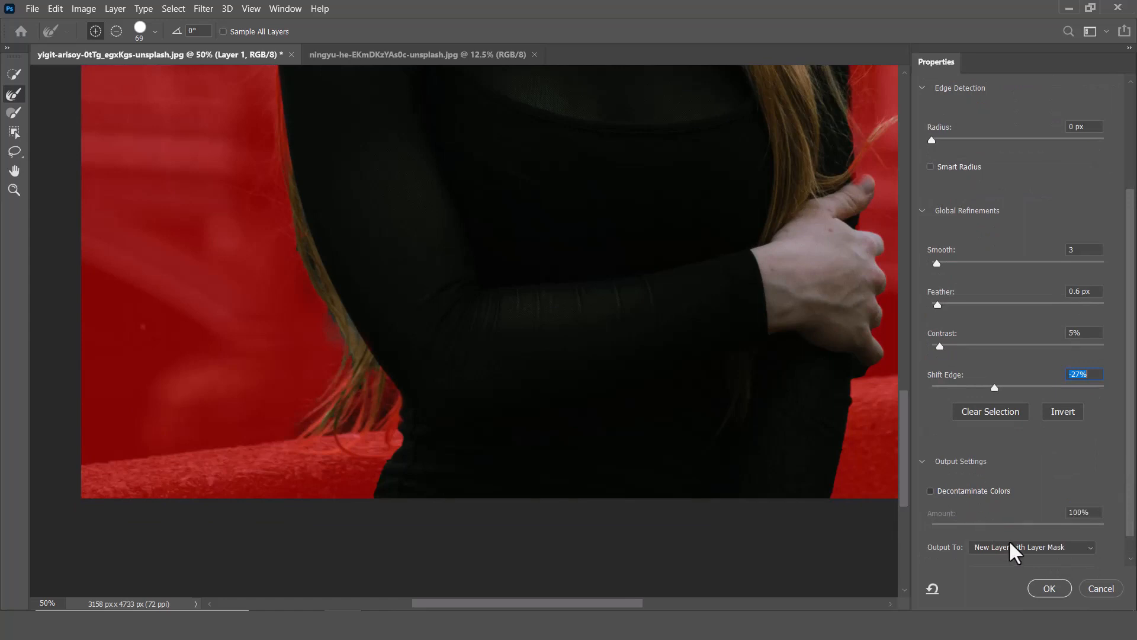
pyautogui.click(1055, 589)
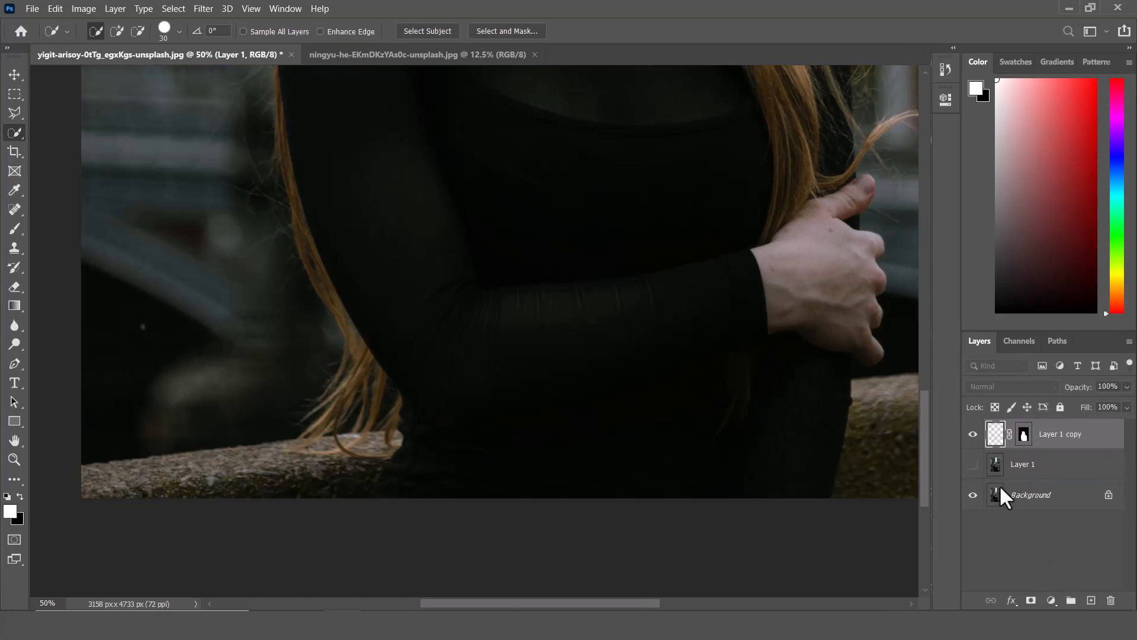
# Bring the bokeh night image into the portrait document as a new layer and set its blend mode to Screen.
pyautogui.hotkey('ctrl', '0')
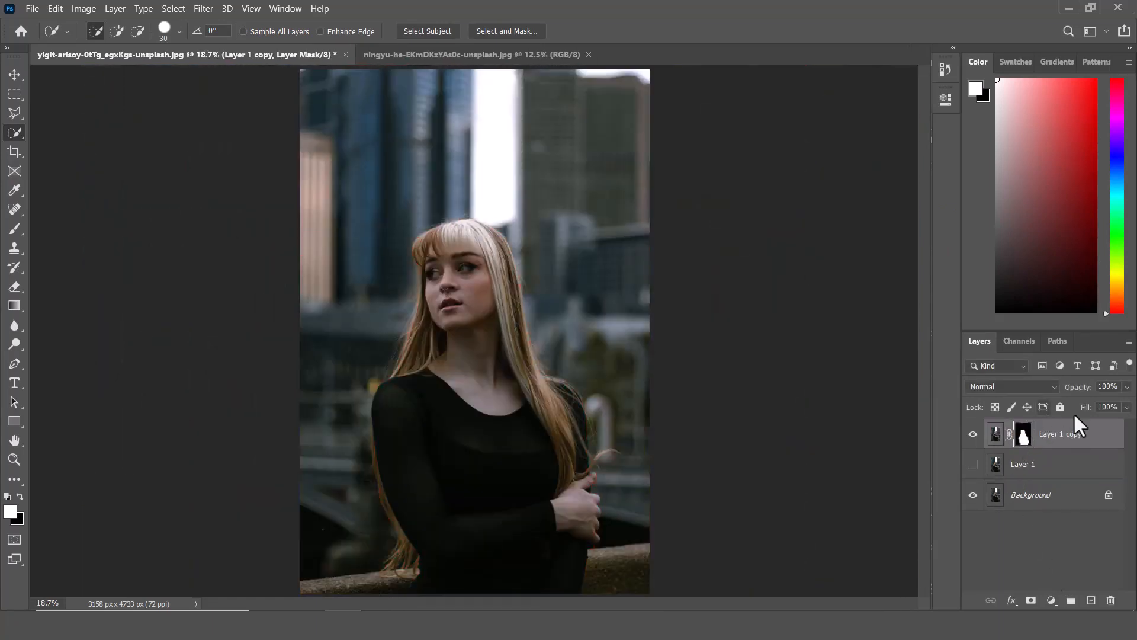
pyautogui.click(13, 73)
pyautogui.click(521, 53)
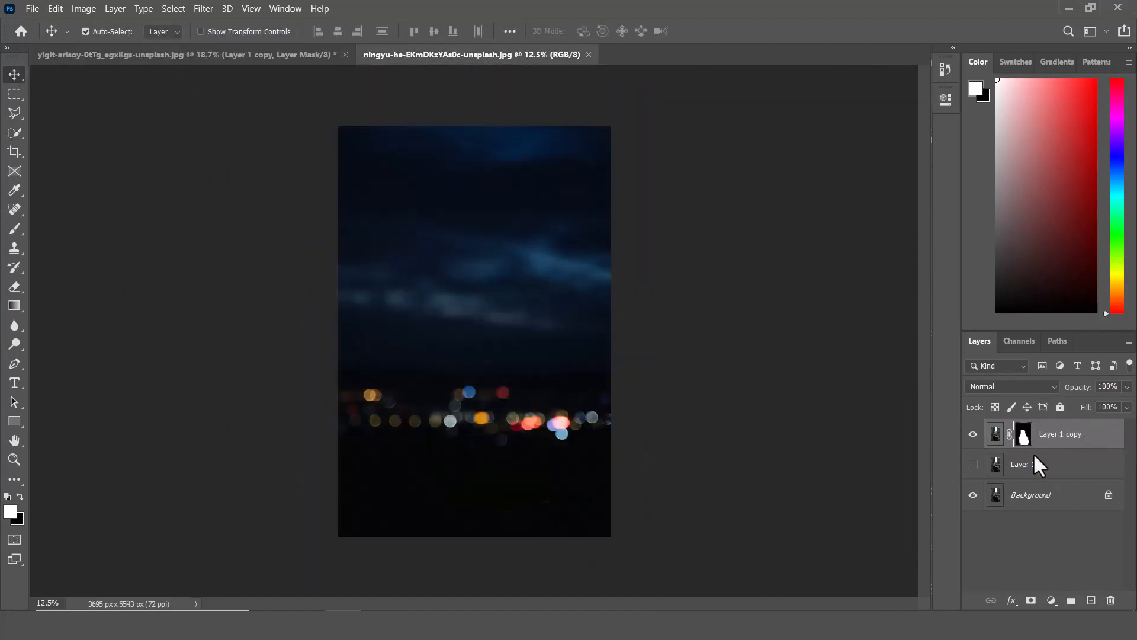
pyautogui.moveTo(1039, 441); pyautogui.dragTo(432, 264)
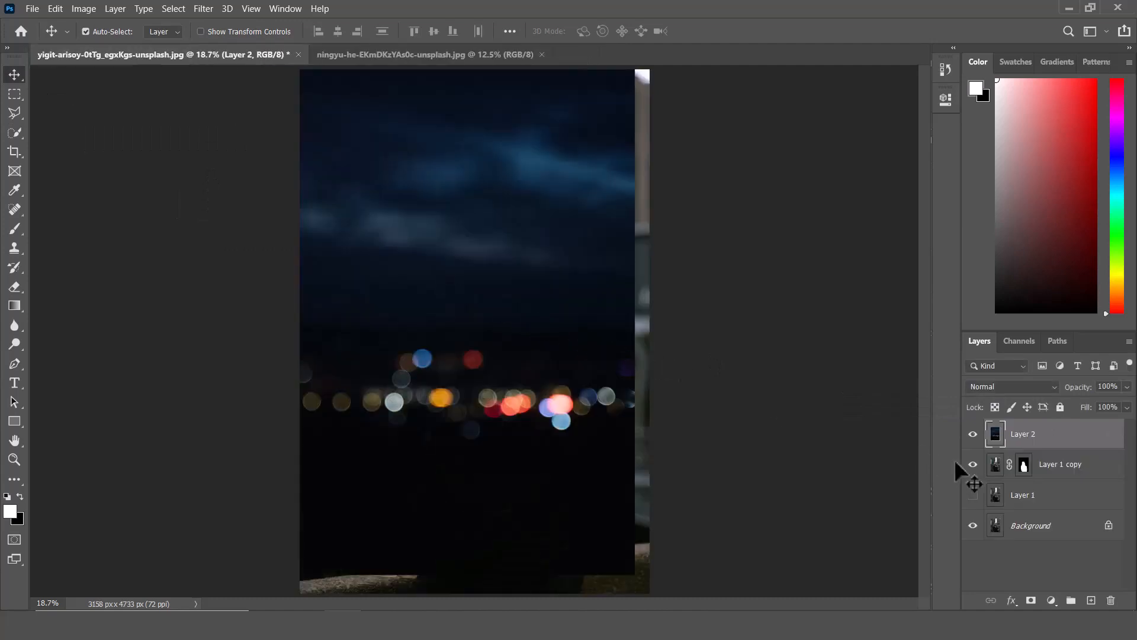
pyautogui.click(1040, 382)
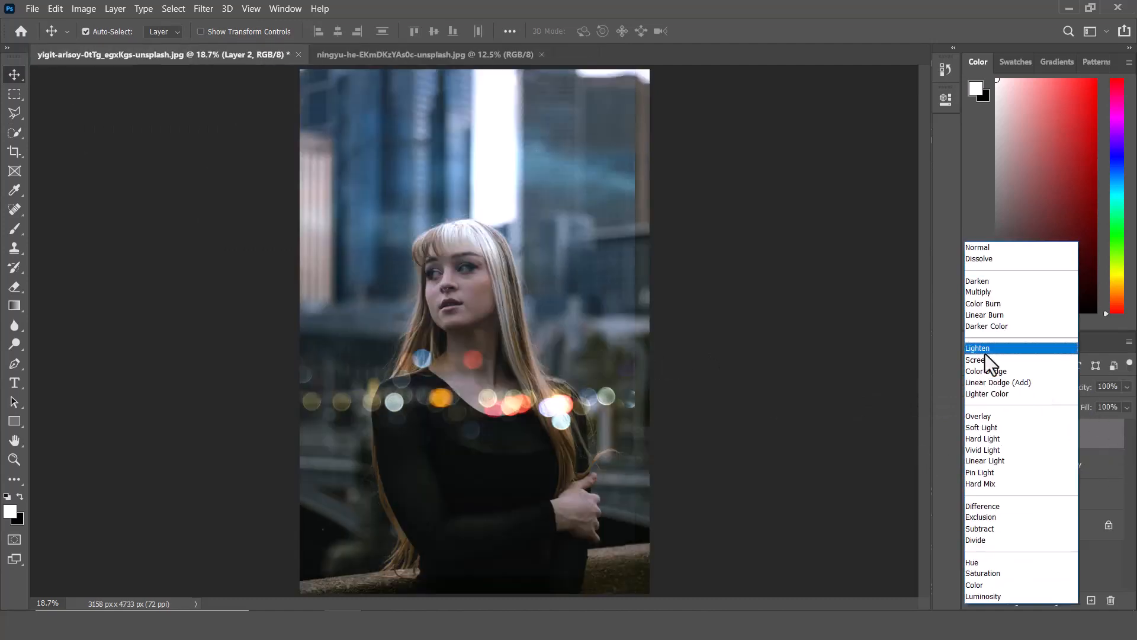
pyautogui.click(979, 359)
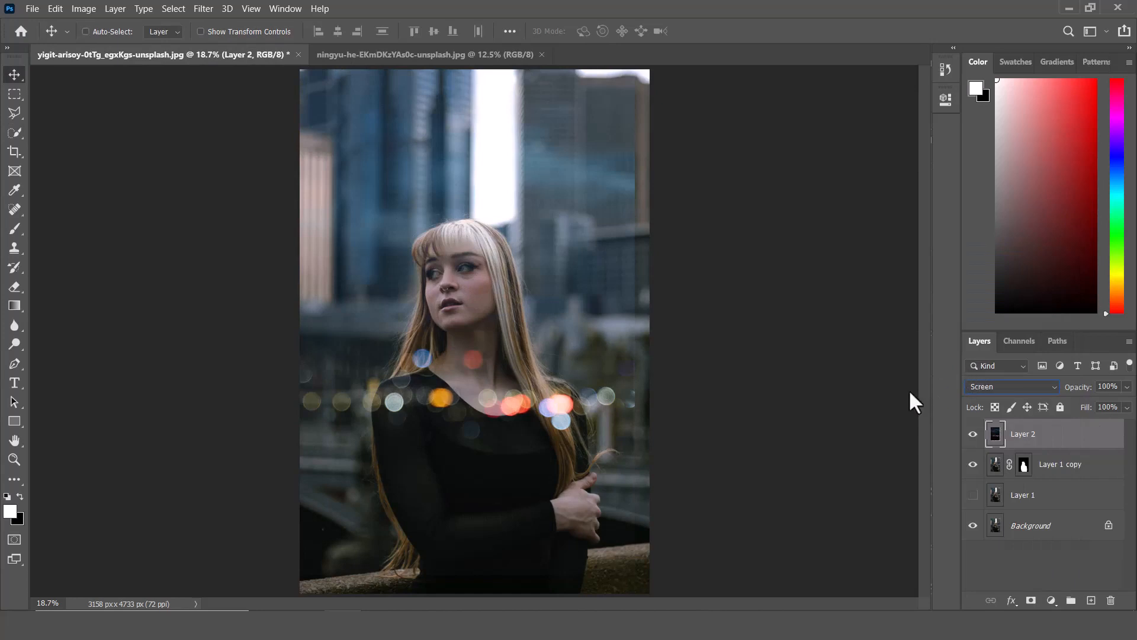
# Rotate the bokeh layer 90° clockwise, reposition it, and move it below the cut-out portrait layer.
pyautogui.hotkey('ctrl', 't')
pyautogui.rightClick(550, 293)
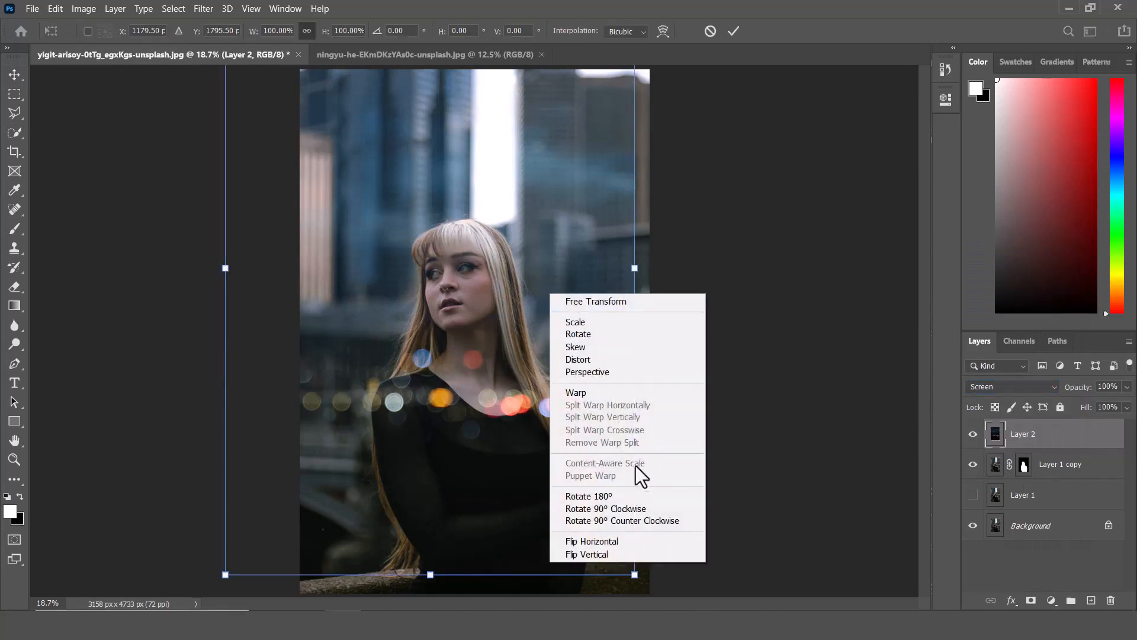
pyautogui.click(615, 508)
pyautogui.moveTo(553, 307); pyautogui.dragTo(599, 263)
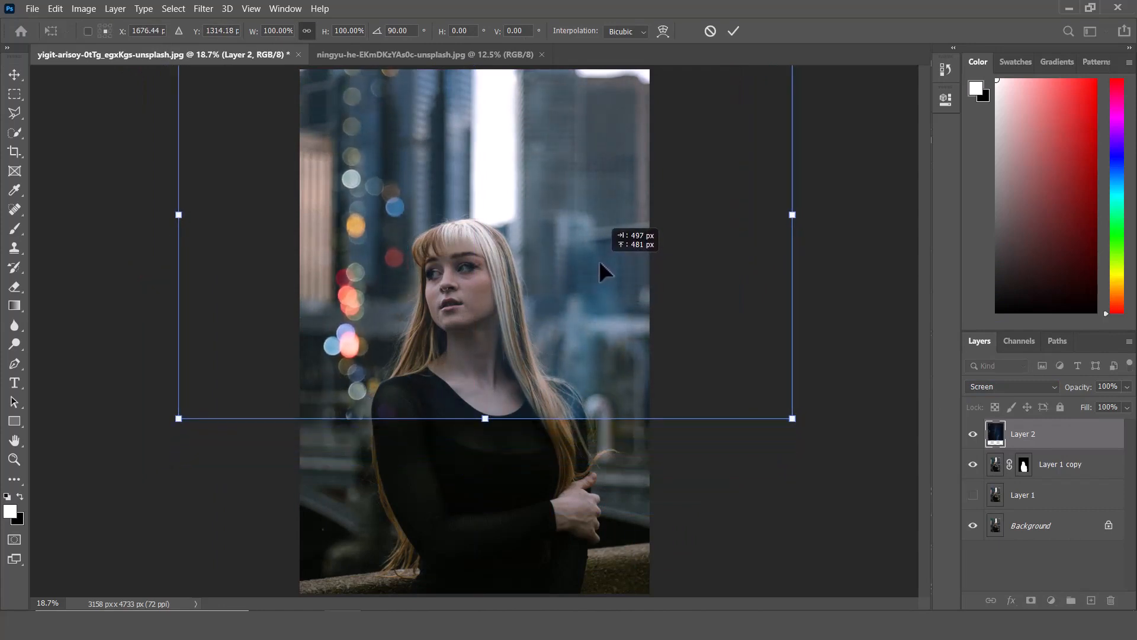
pyautogui.press('Return')
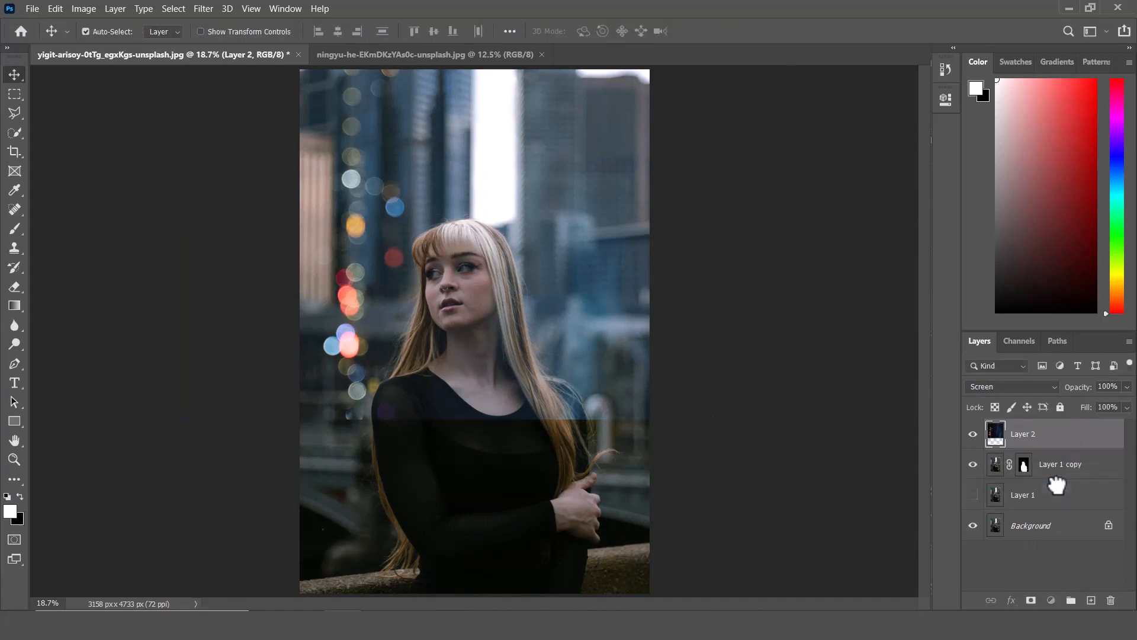
pyautogui.moveTo(1056, 486); pyautogui.dragTo(1054, 481)
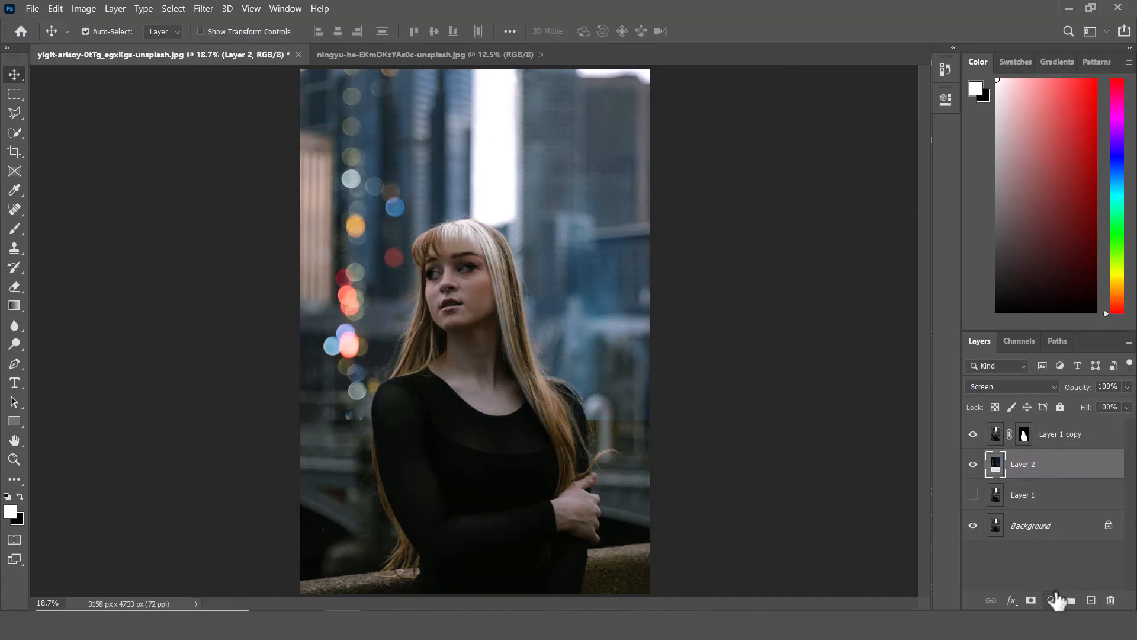
# Add a layer mask to the bokeh layer and paint black at 31% flow over its lower part.
pyautogui.click(1031, 600)
pyautogui.click(14, 228)
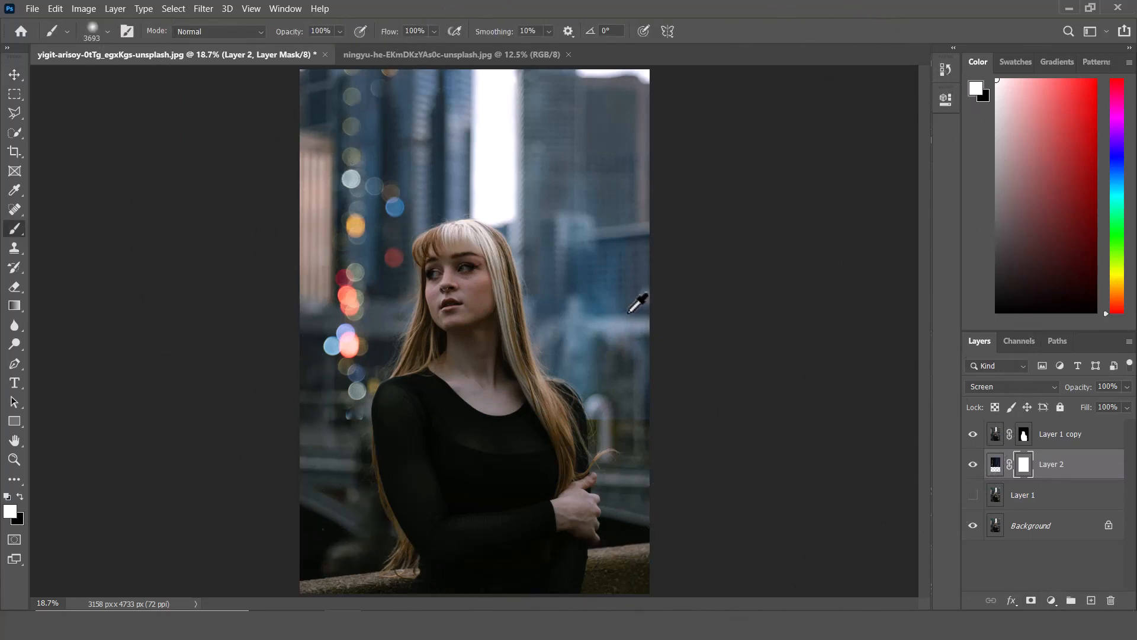
pyautogui.moveTo(630, 311)
pyautogui.mouseDown()
pyautogui.moveTo(609, 325)
pyautogui.moveTo(500, 330)
pyautogui.moveTo(516, 320)
pyautogui.mouseUp()
pyautogui.press('x')
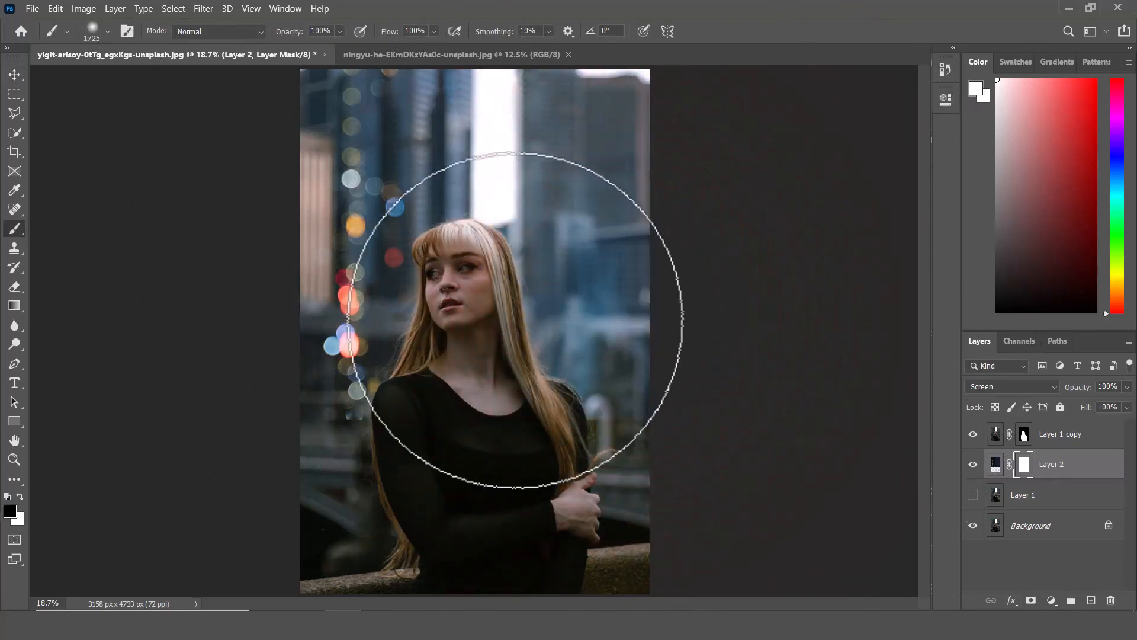
pyautogui.moveTo(386, 37); pyautogui.dragTo(344, 39)
pyautogui.moveTo(611, 101); pyautogui.dragTo(610, 507)
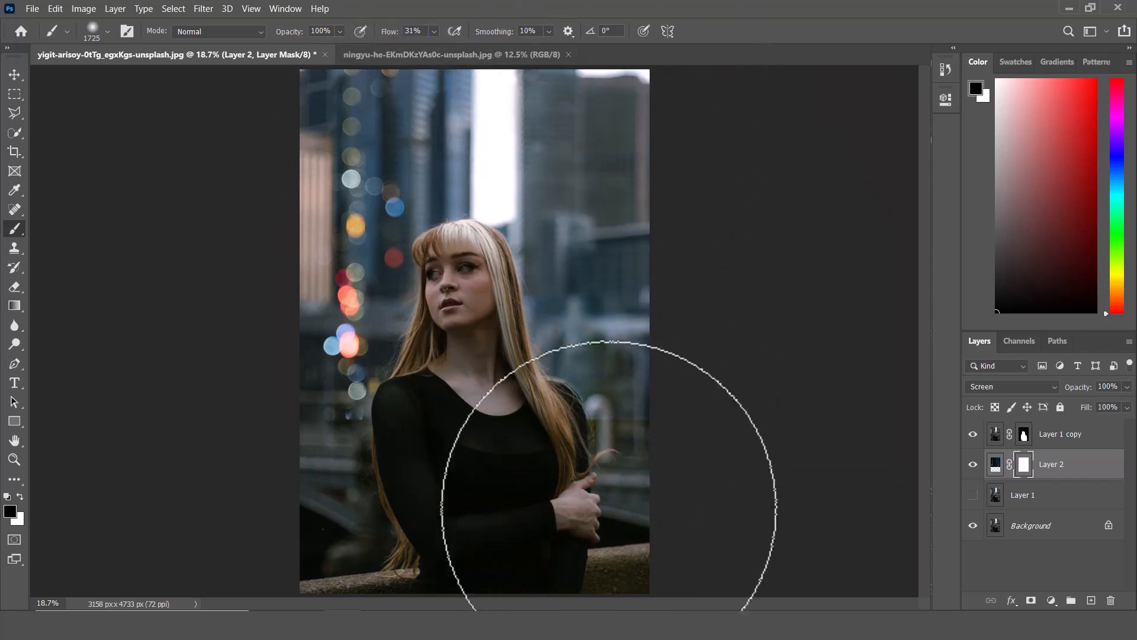
# Duplicate the bokeh layer, rotate the copy twice by 90° clockwise, and move it to the right side.
pyautogui.press('x')
pyautogui.hotkey('ctrl', 'j')
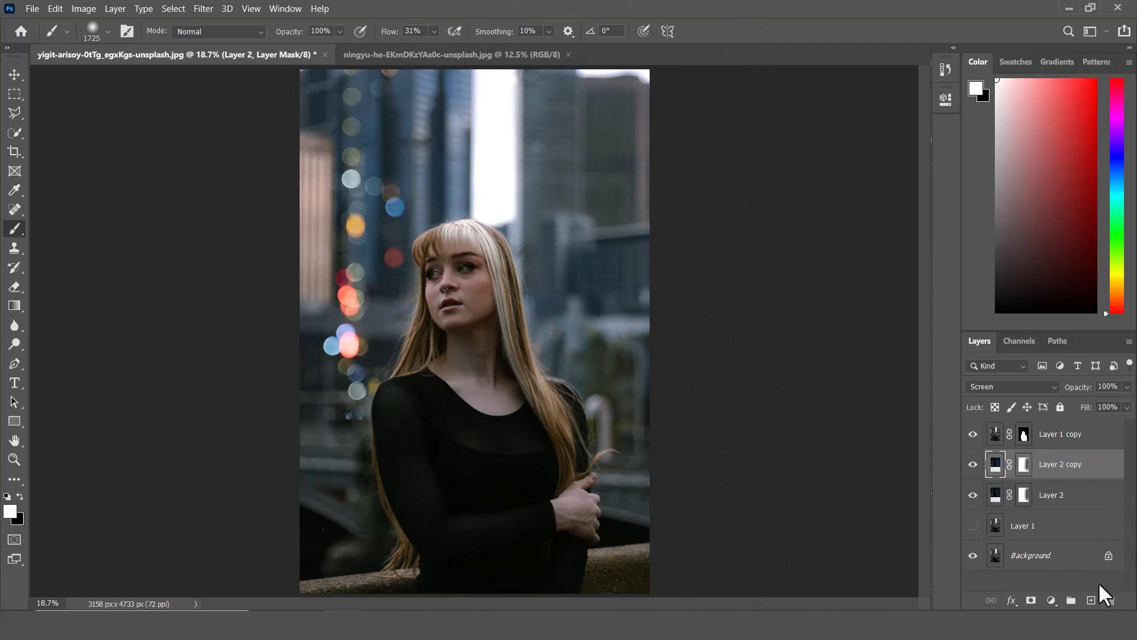
pyautogui.hotkey('ctrl', 't')
pyautogui.rightClick(392, 253)
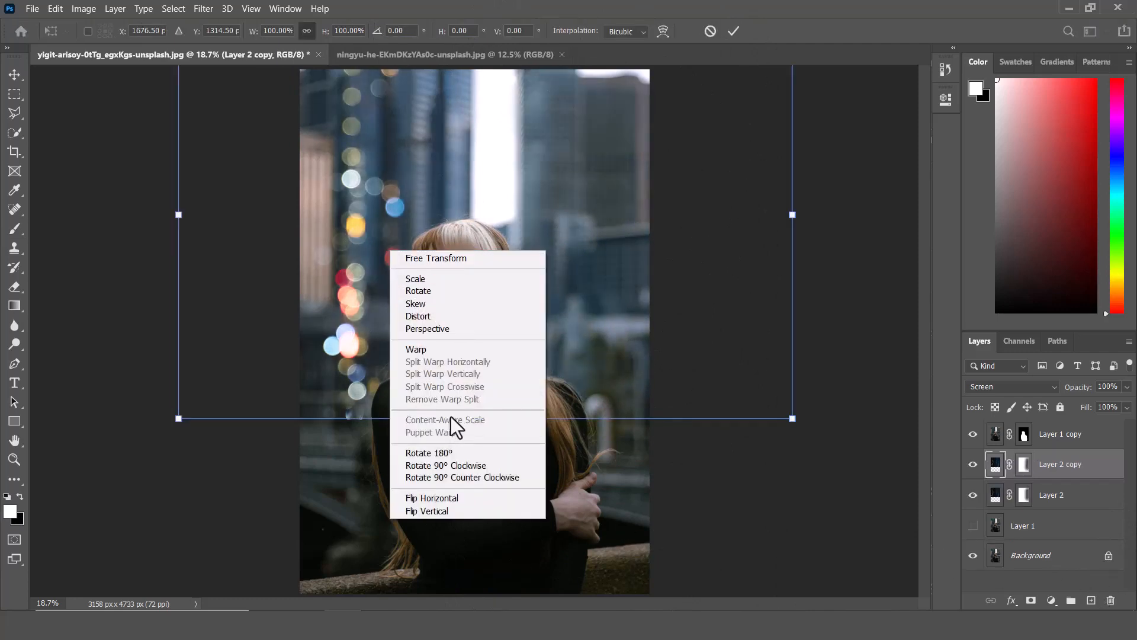
pyautogui.click(434, 462)
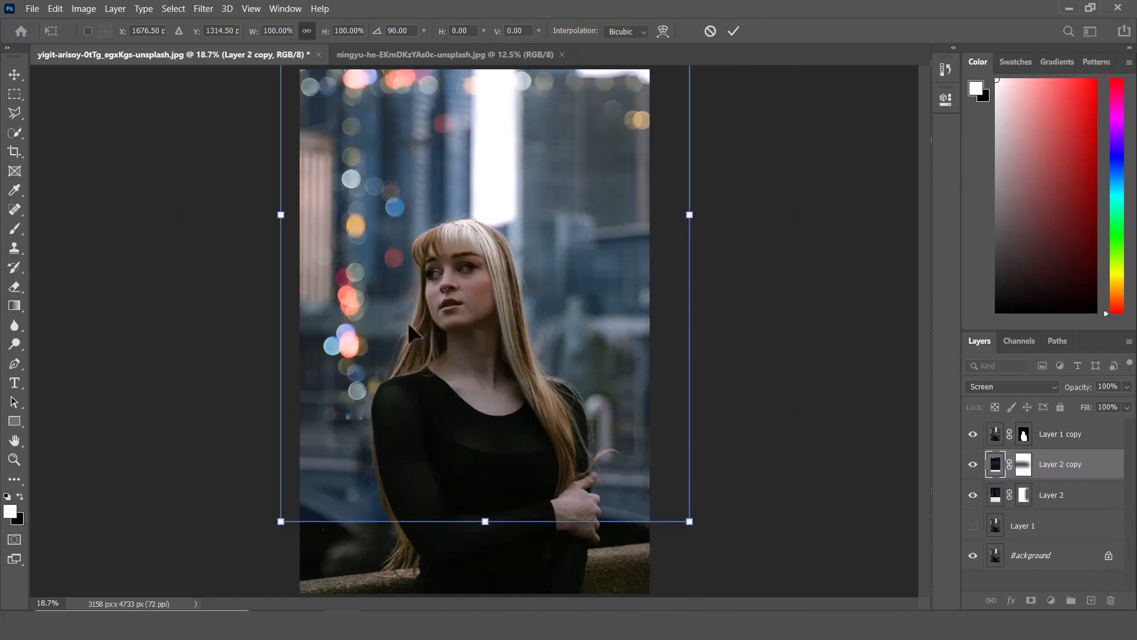
pyautogui.moveTo(408, 322); pyautogui.dragTo(489, 311)
pyautogui.rightClick(489, 310)
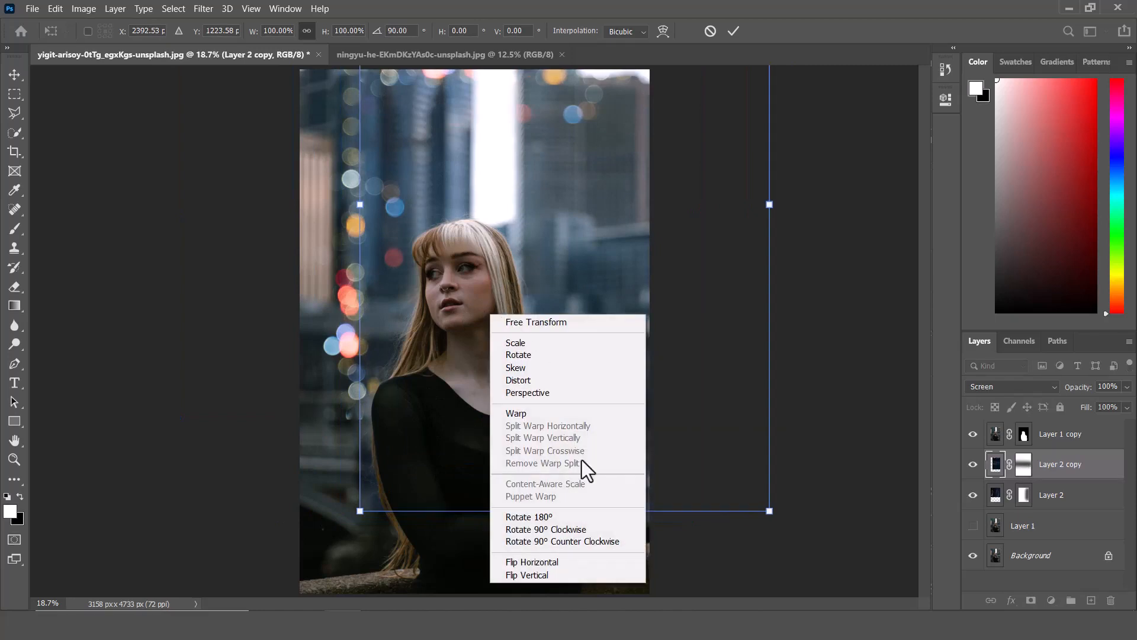
pyautogui.click(582, 528)
pyautogui.moveTo(570, 311); pyautogui.dragTo(493, 368)
pyautogui.press('Return')
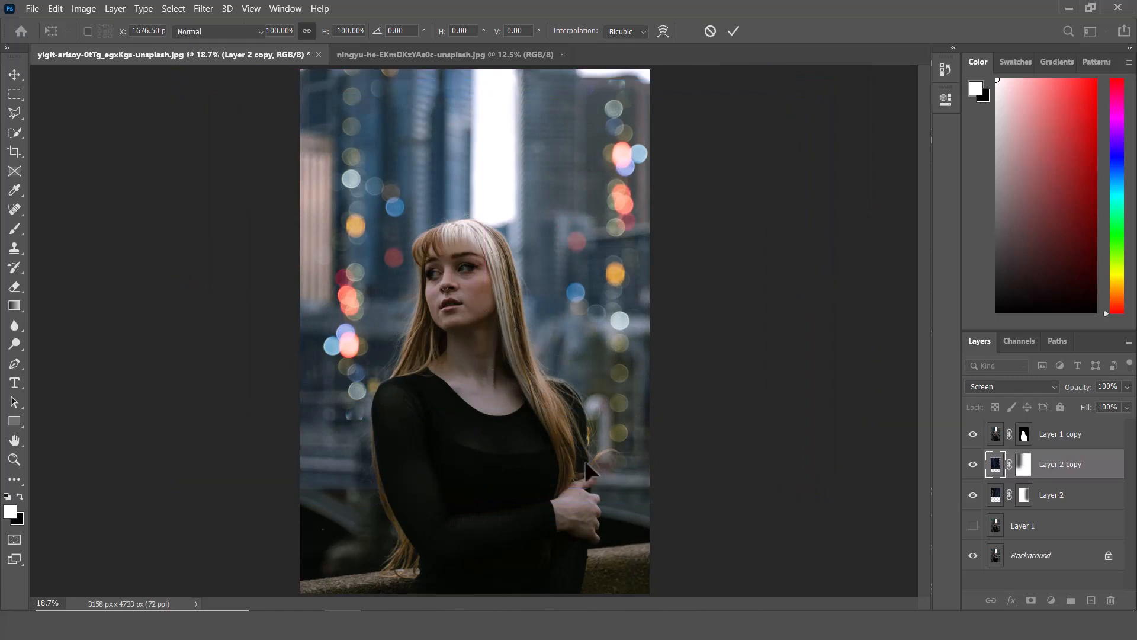
pyautogui.press('b')
pyautogui.moveTo(325, 473); pyautogui.dragTo(333, 521)
pyautogui.hotkey('ctrl', 'z')
# Add a Channel Mixer adjustment above the bokeh copy, setting the Green output channel to 0% green and 100% blue.
pyautogui.click(1024, 464)
pyautogui.click(1023, 495)
pyautogui.hotkey('alt', ']')
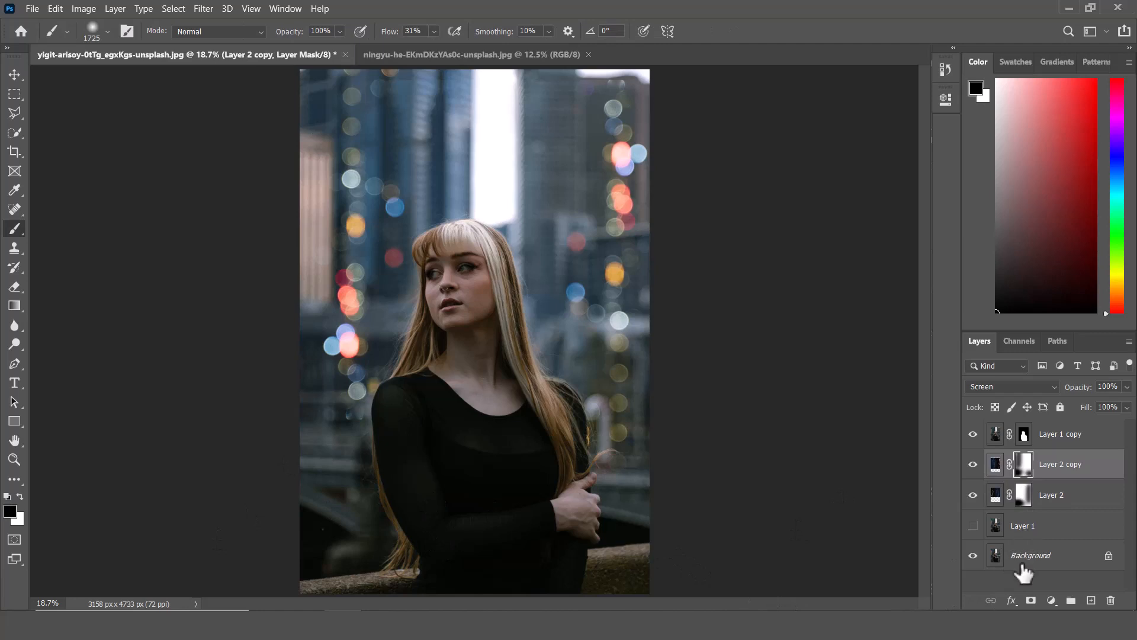
pyautogui.click(1051, 601)
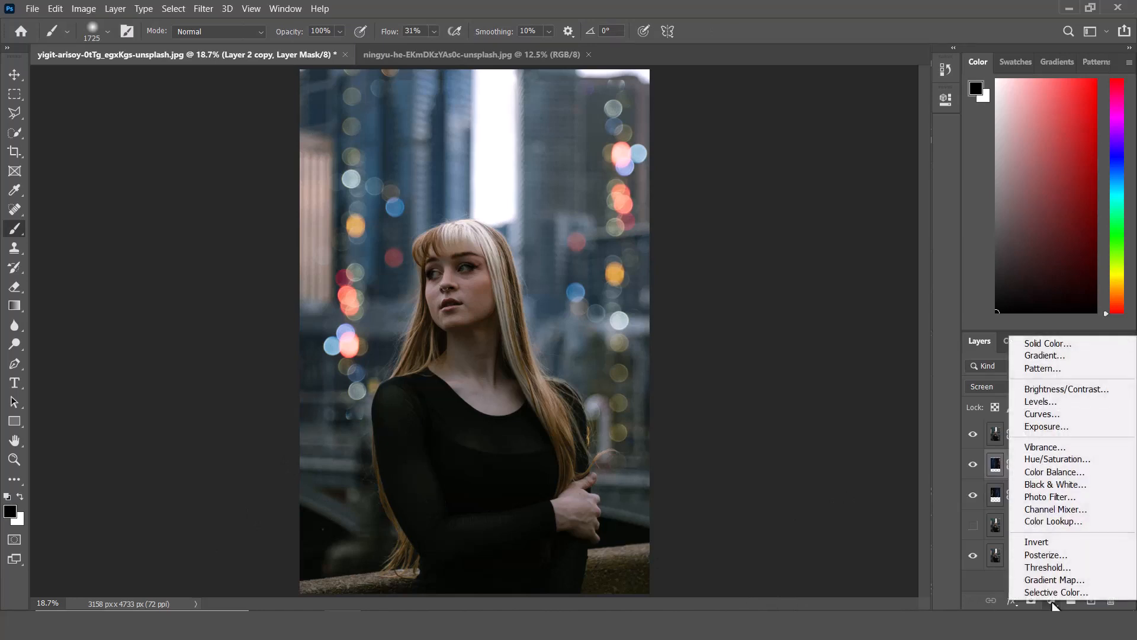
pyautogui.click(1059, 512)
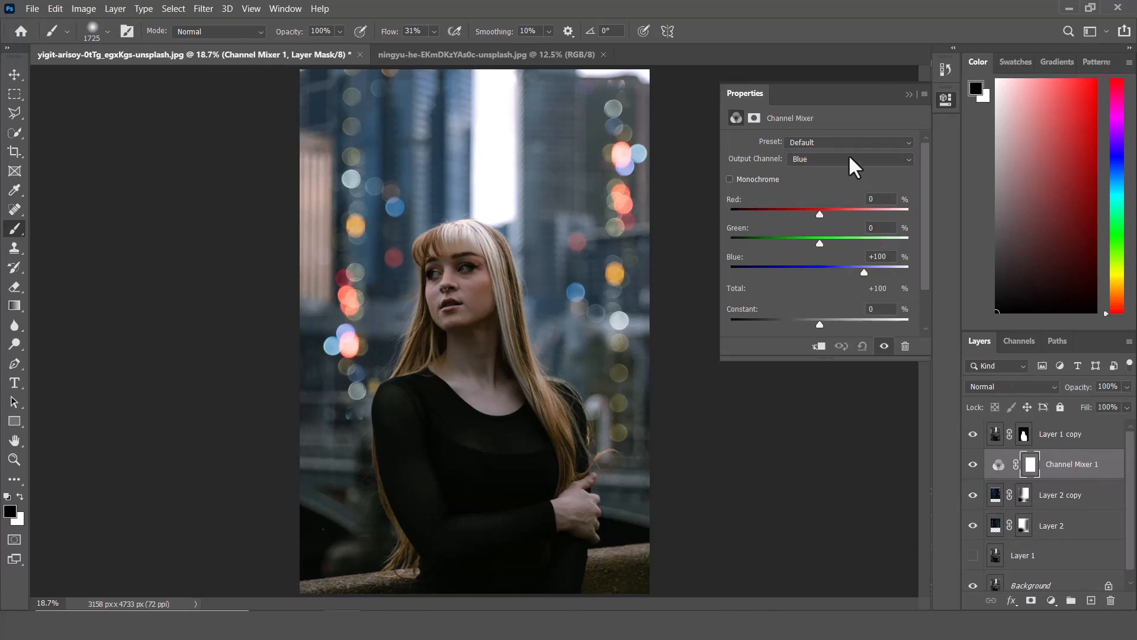
pyautogui.click(853, 168)
pyautogui.click(832, 177)
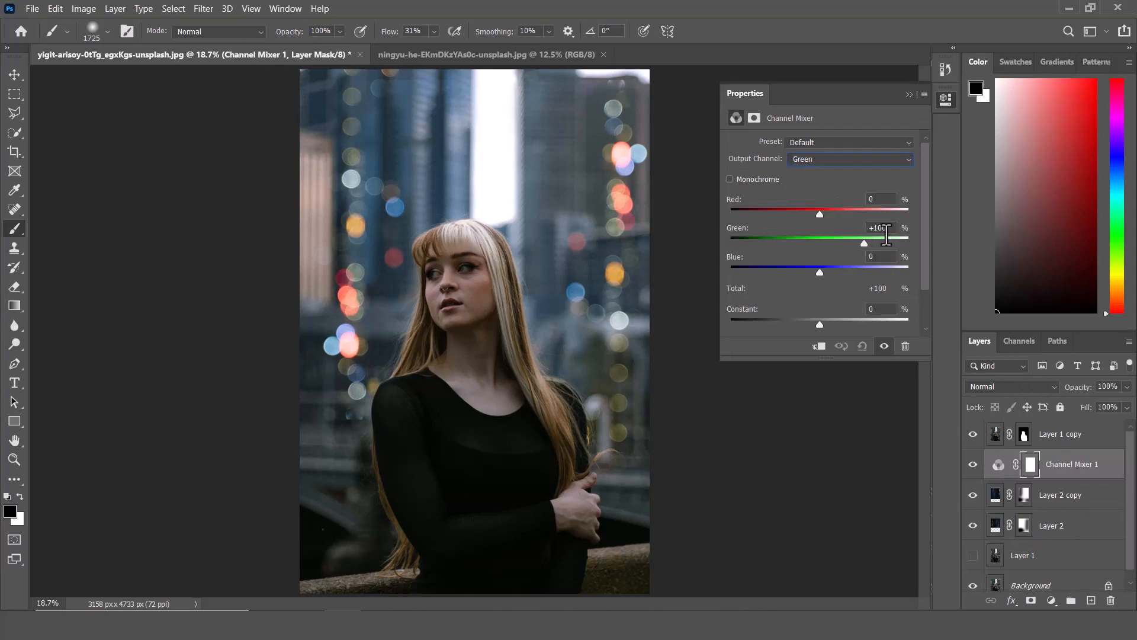
pyautogui.moveTo(886, 234); pyautogui.dragTo(865, 231)
pyautogui.write('00')
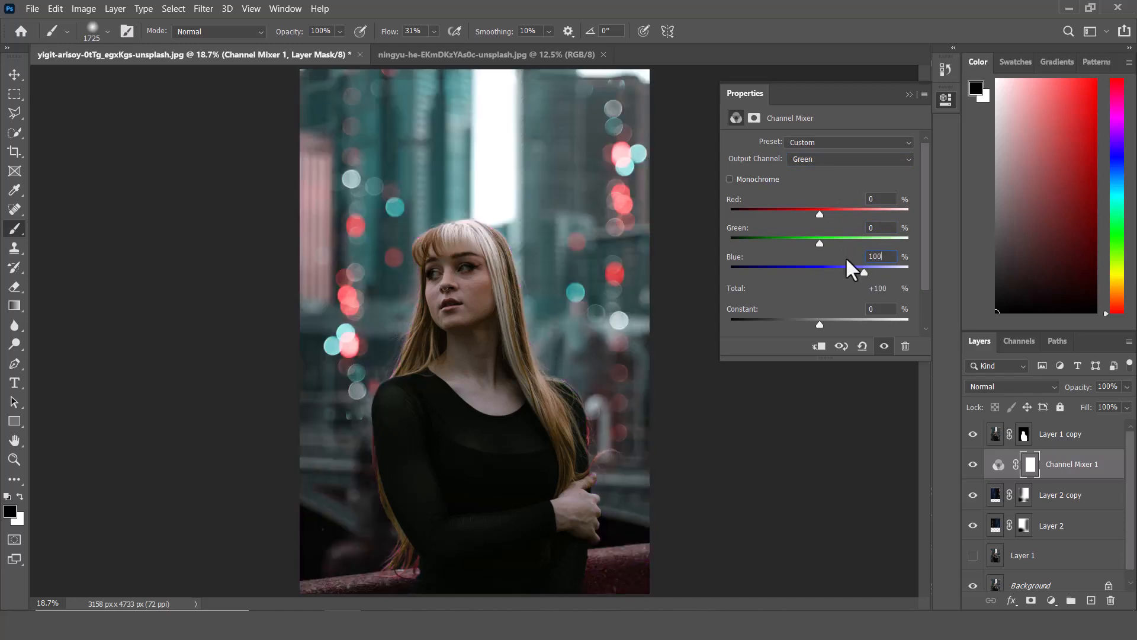
pyautogui.click(908, 93)
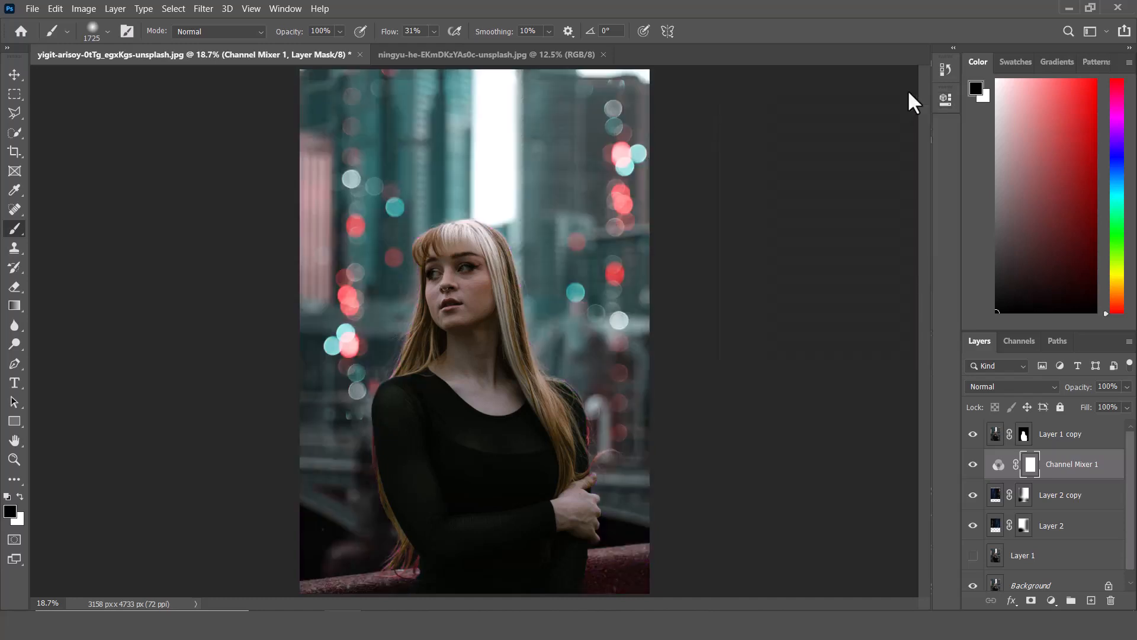
# Add an Exposure adjustment above the cut-out portrait layer and raise the exposure to about +0.56.
pyautogui.click(1065, 439)
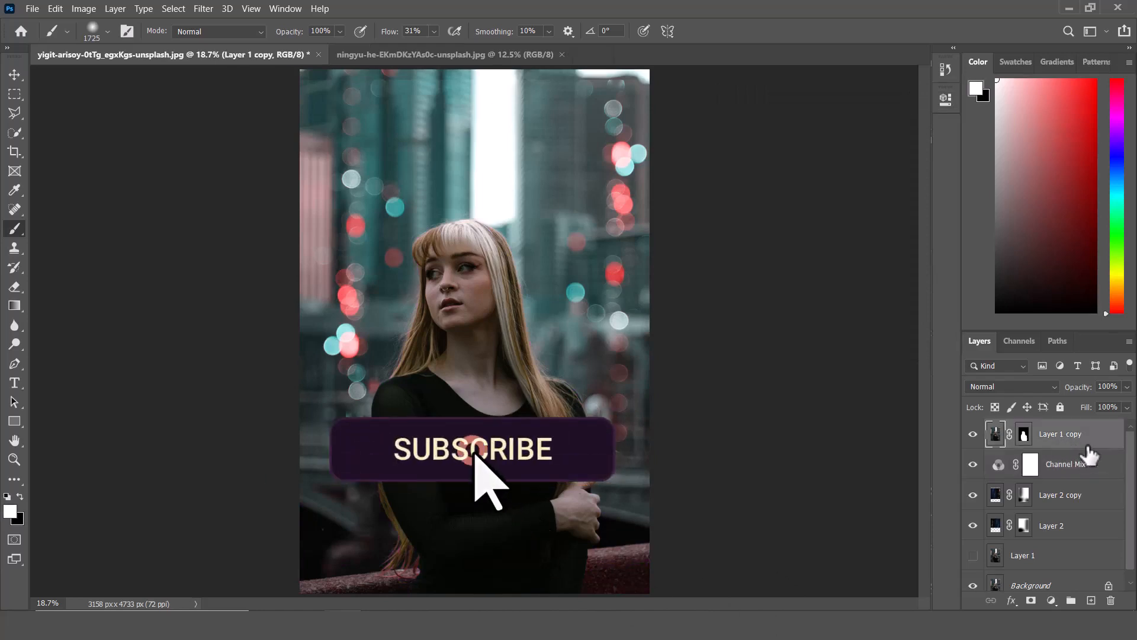
pyautogui.click(1051, 600)
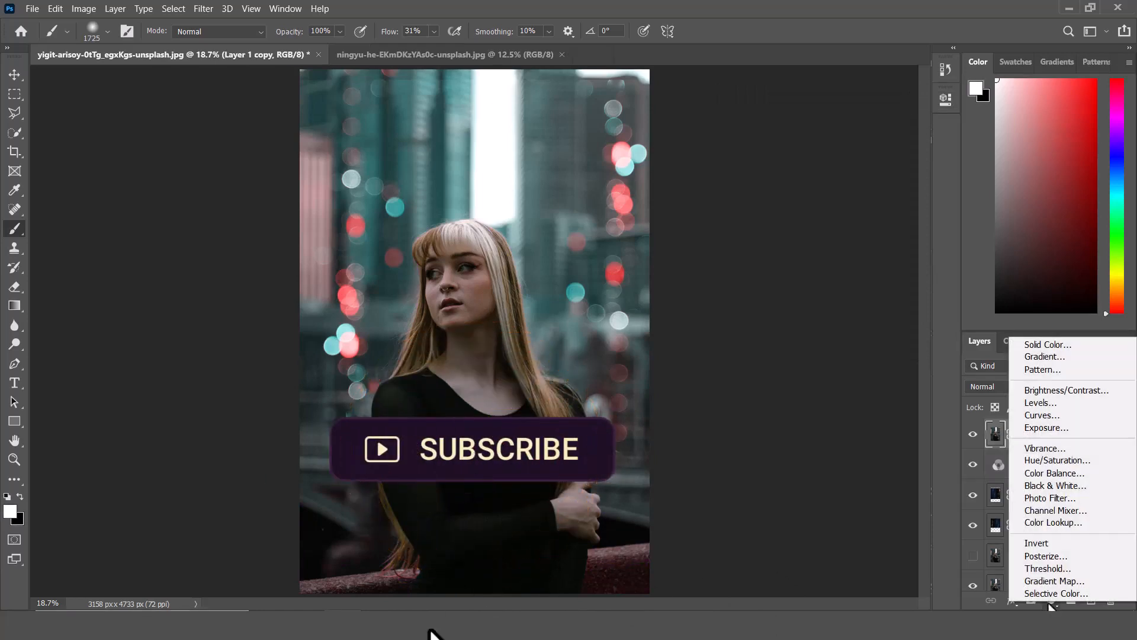
pyautogui.click(1059, 429)
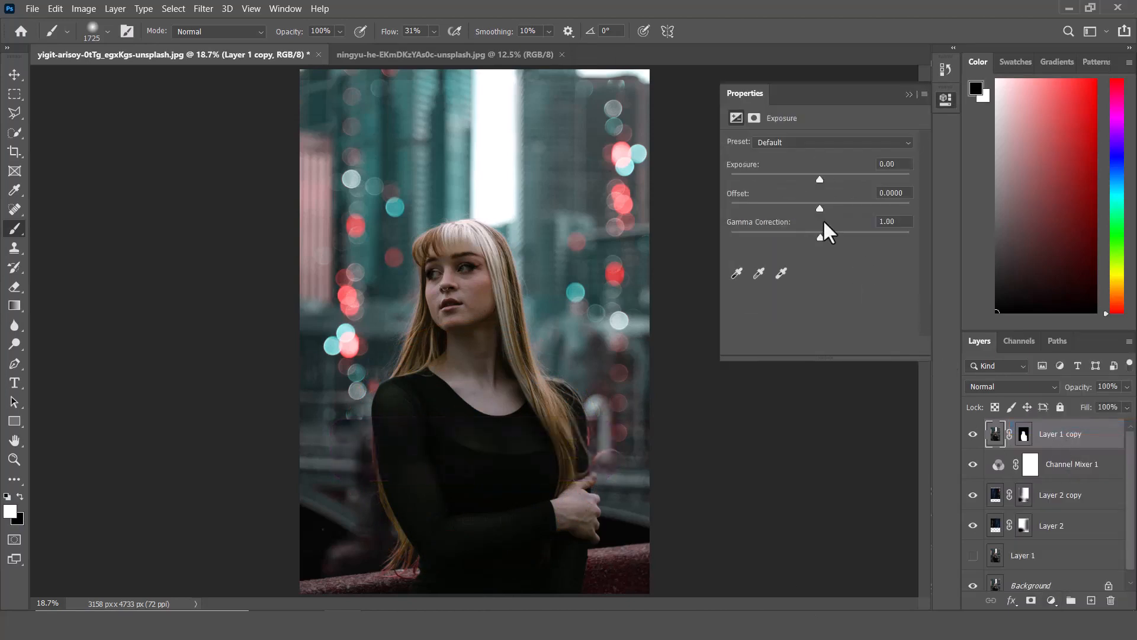
pyautogui.moveTo(815, 180); pyautogui.dragTo(826, 183)
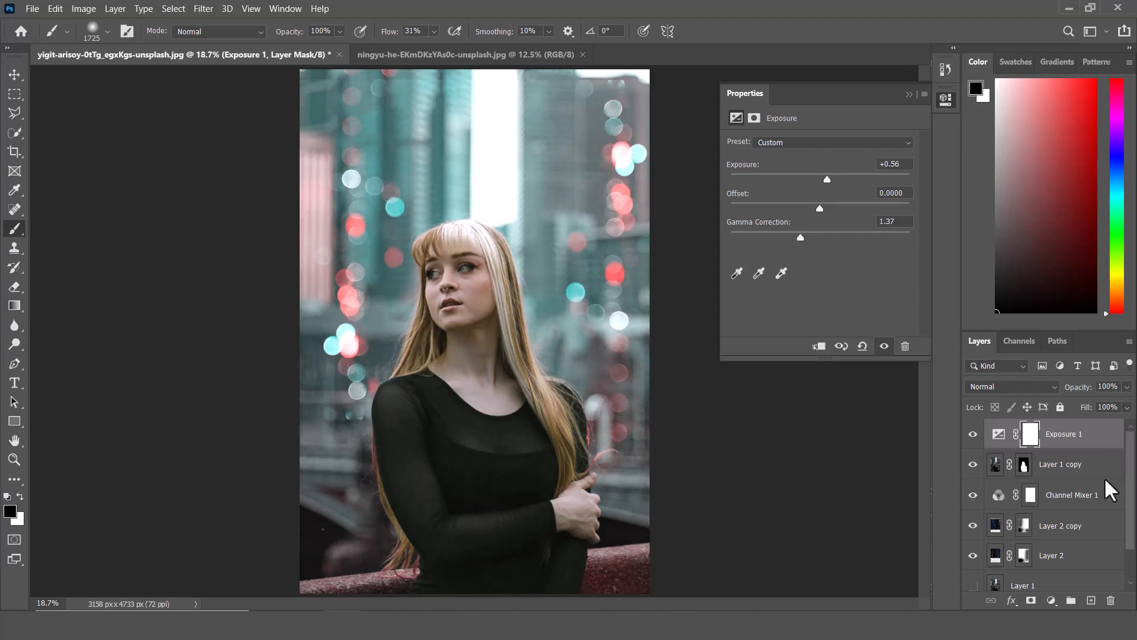
# Add a Brightness/Contrast adjustment above the Exposure layer with brightness 5 and contrast -22.
pyautogui.click(1052, 600)
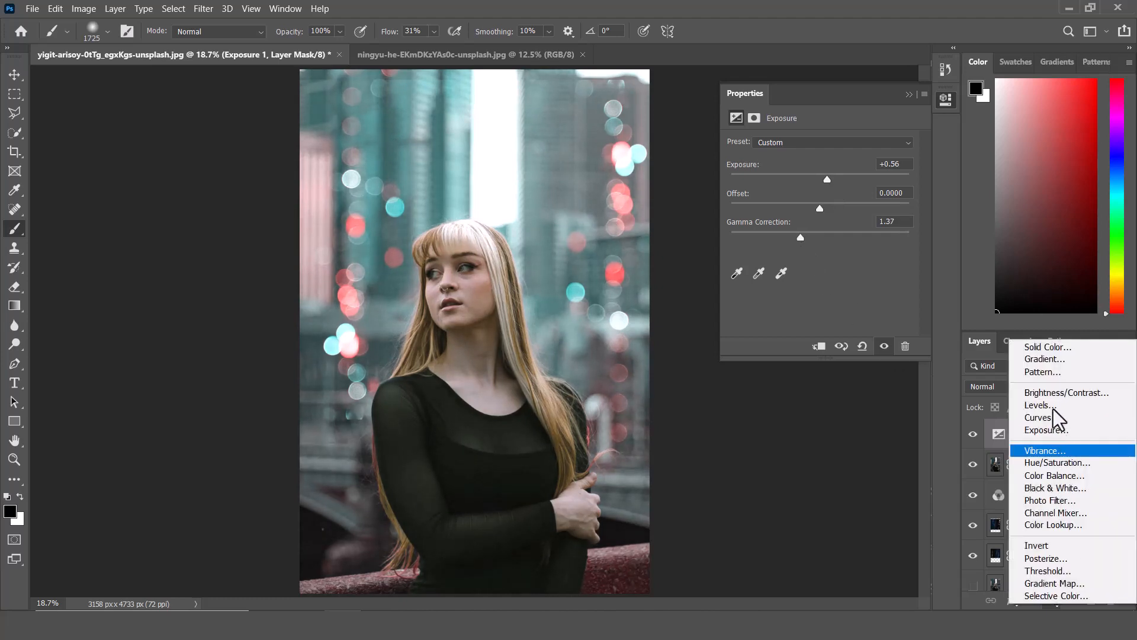
pyautogui.click(1061, 393)
pyautogui.moveTo(820, 218); pyautogui.dragTo(785, 227)
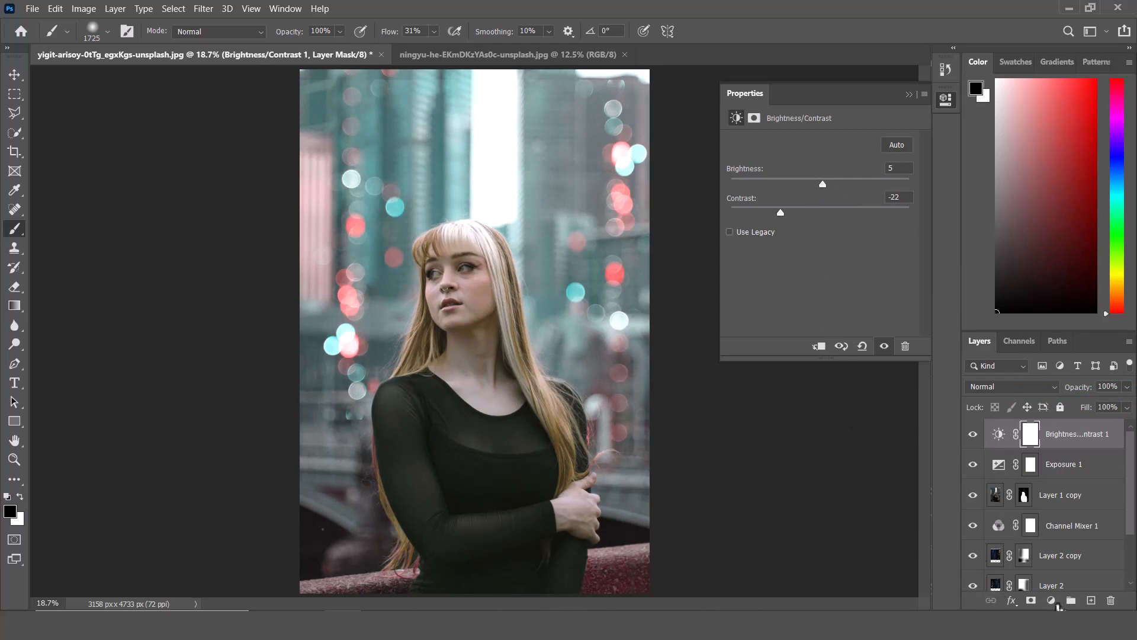
# Add a Channel Mixer adjustment on top, setting the Blue output channel to 0% blue and 100% green.
pyautogui.click(1053, 600)
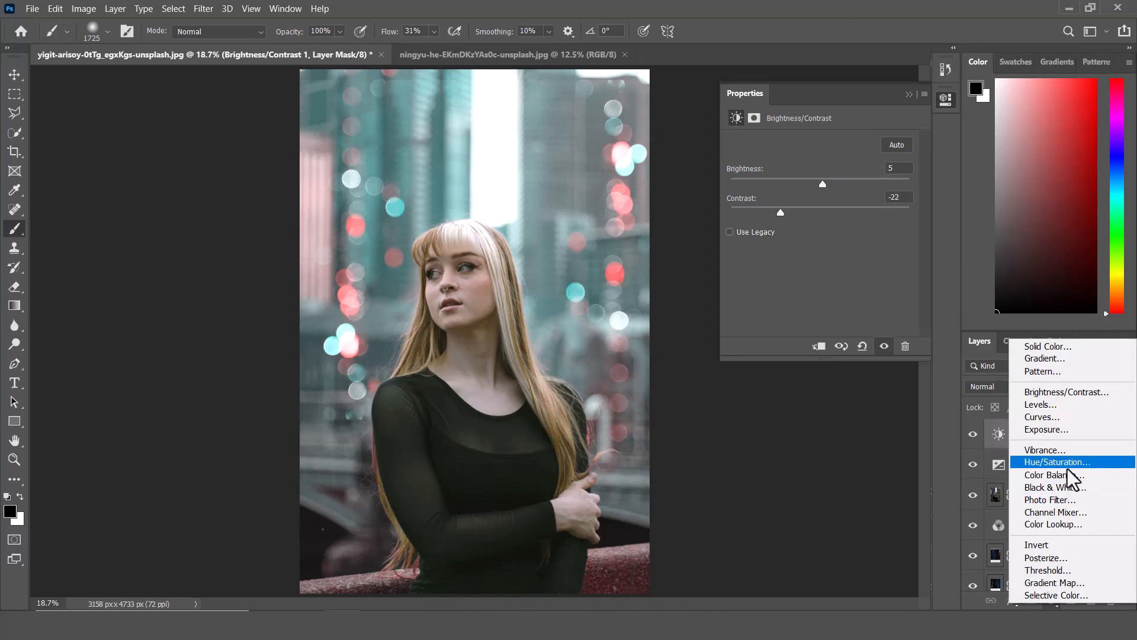
pyautogui.click(1061, 513)
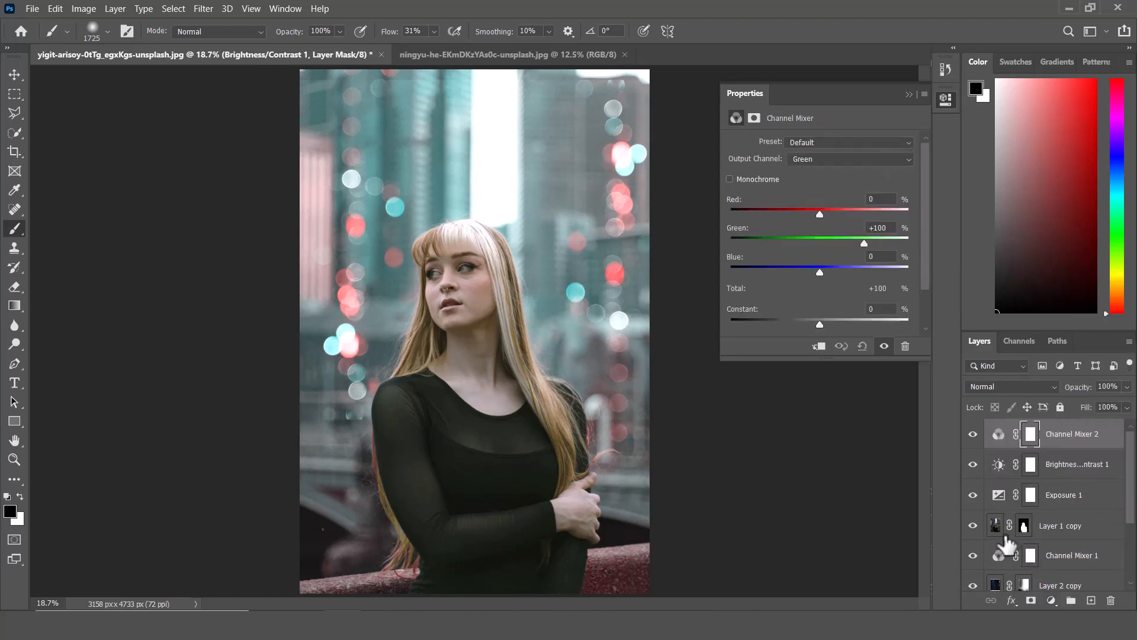
pyautogui.click(869, 160)
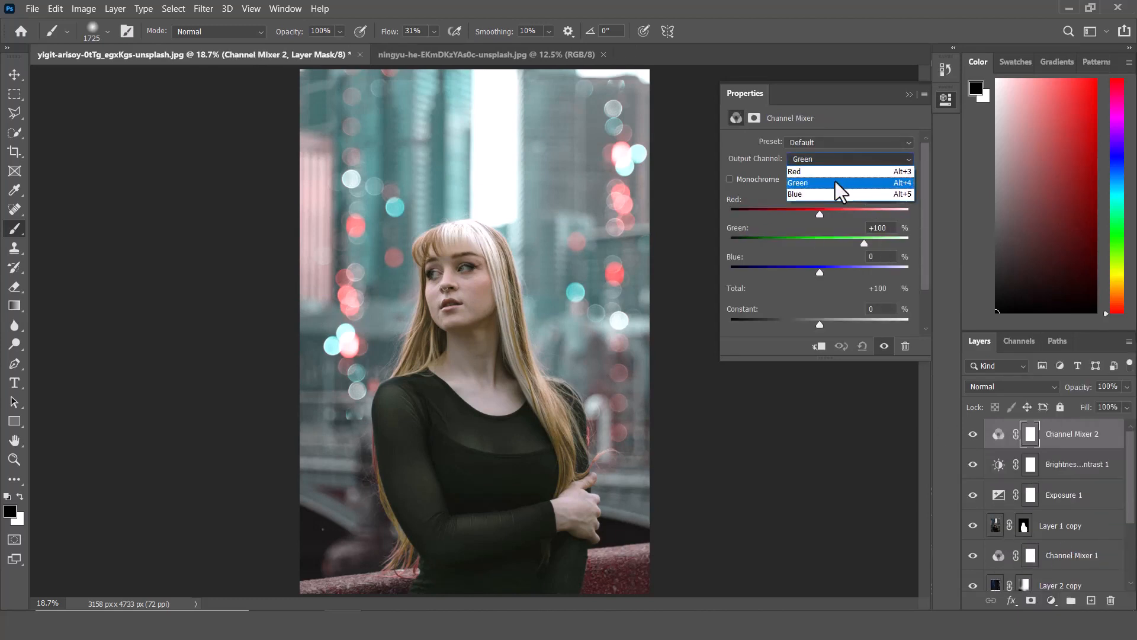
pyautogui.click(811, 195)
pyautogui.write('0')
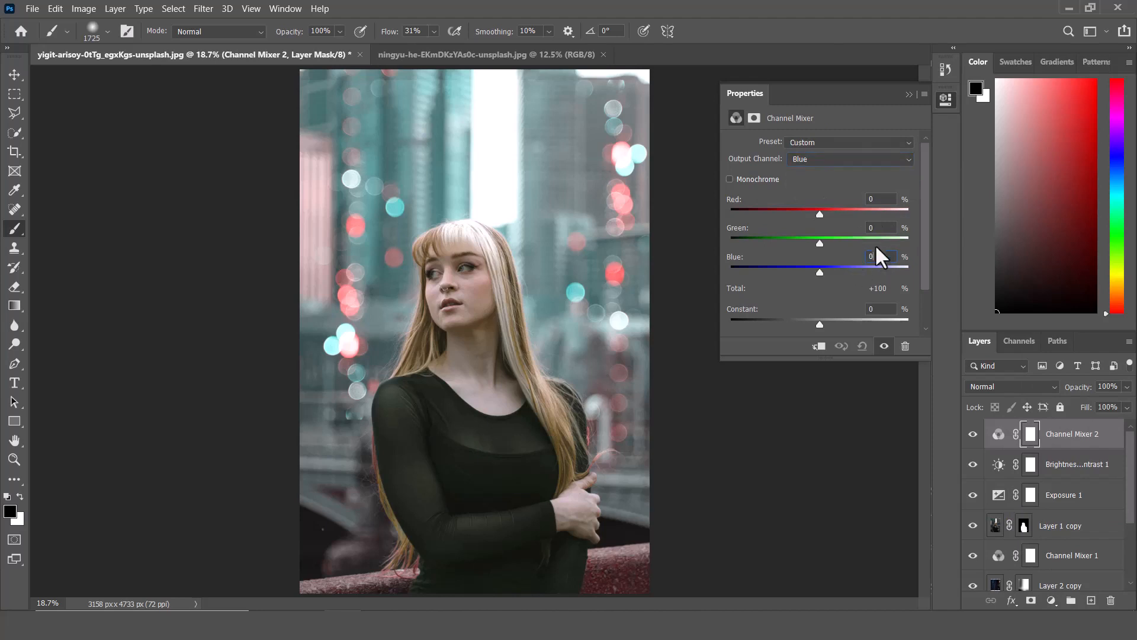
pyautogui.click(882, 227)
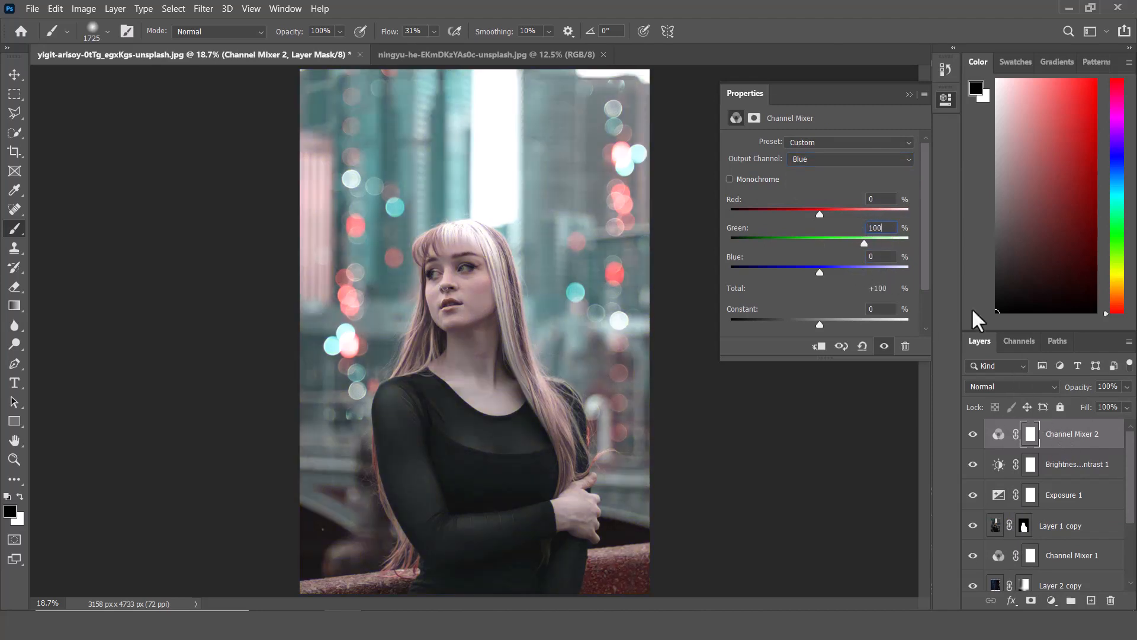
pyautogui.click(909, 95)
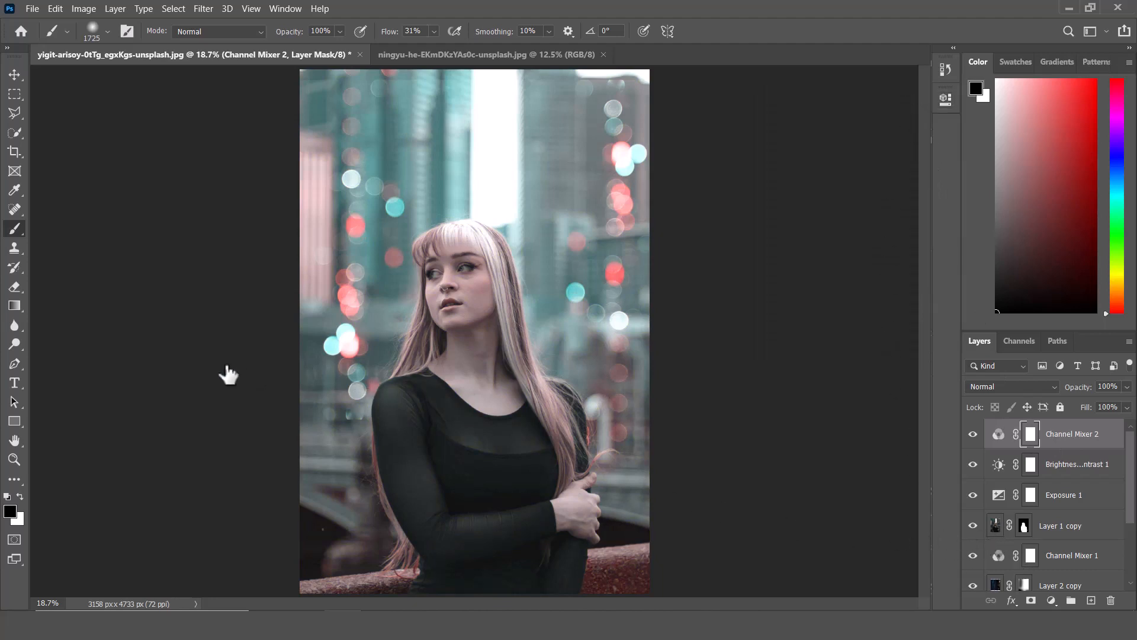
# Add a Selective Color adjustment and set Reds to Cyan -49, Magenta +2, Yellow +39, Black +32.
pyautogui.click(14, 75)
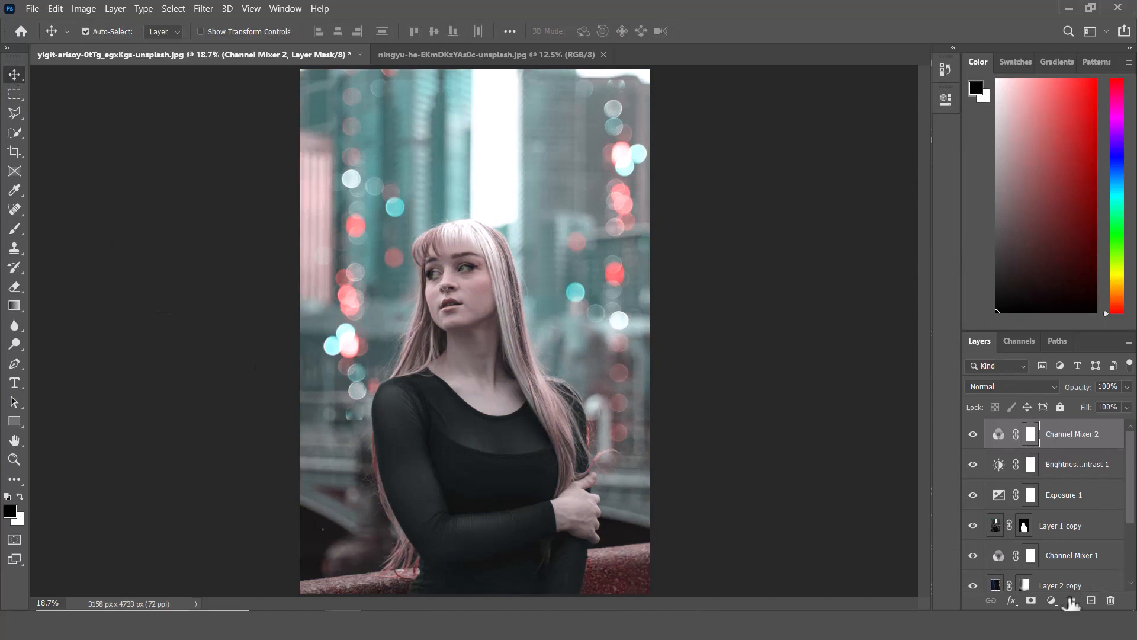
pyautogui.click(1052, 600)
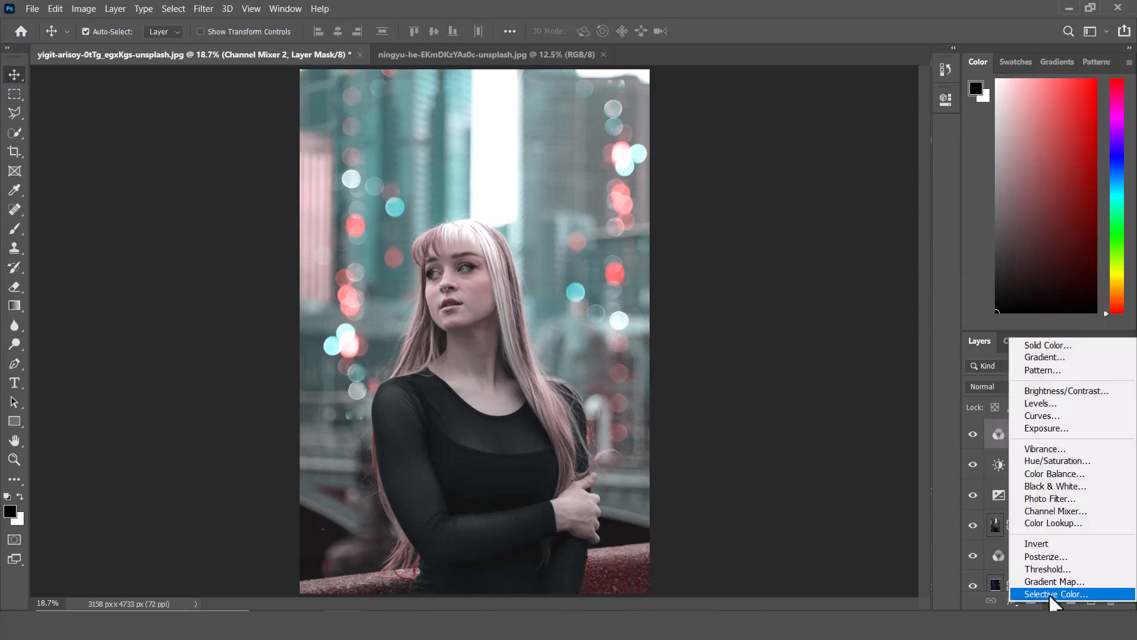
pyautogui.click(1052, 597)
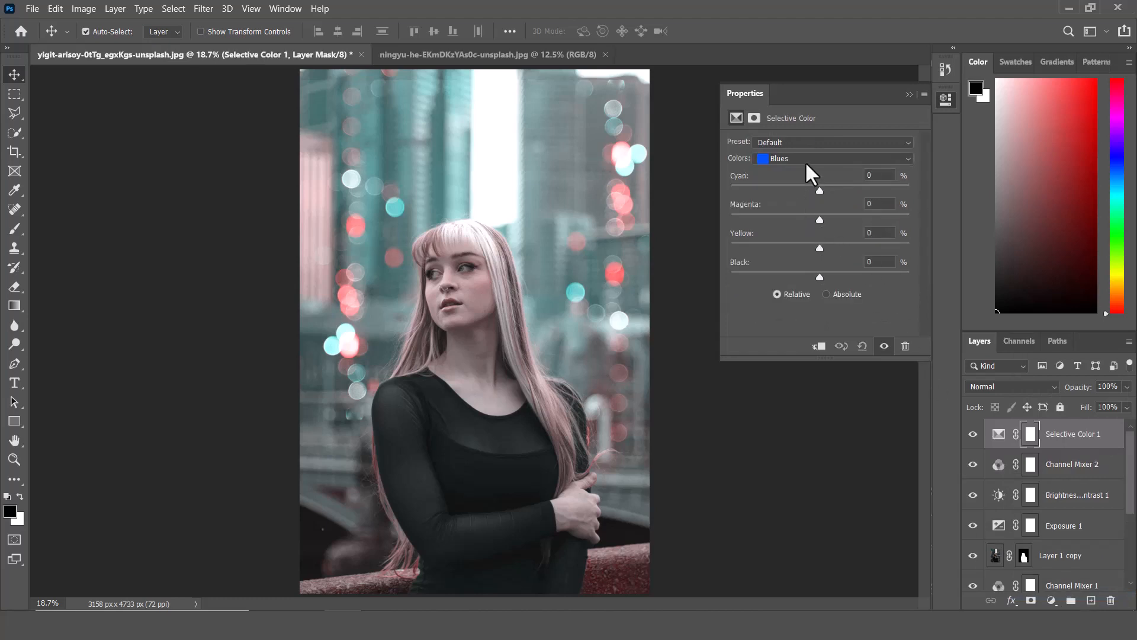
pyautogui.click(821, 161)
pyautogui.click(829, 166)
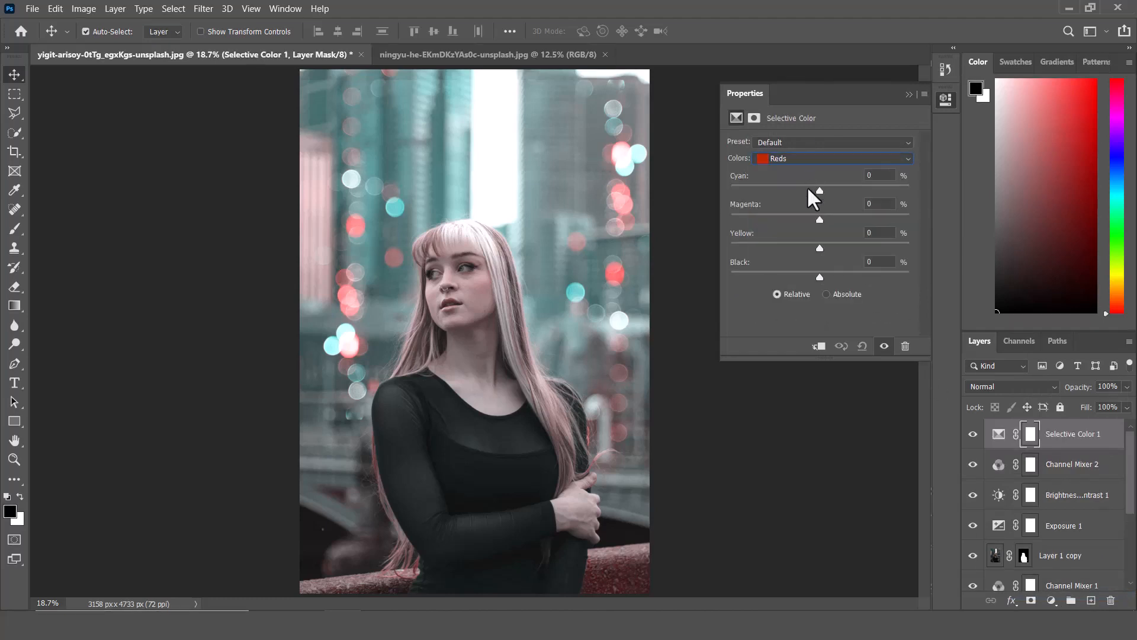
pyautogui.moveTo(821, 190); pyautogui.dragTo(860, 277)
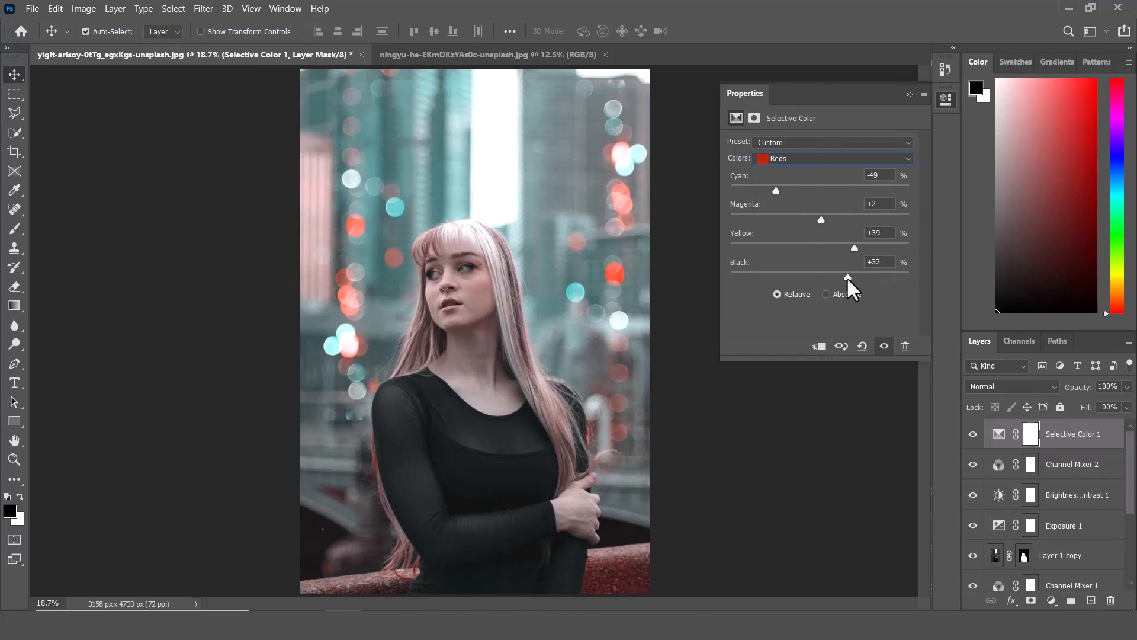
# Tune the Selective Color sliders for other colour ranges, ending with Blues cyan at +18.
pyautogui.click(776, 158)
pyautogui.click(780, 206)
pyautogui.moveTo(820, 191); pyautogui.dragTo(800, 220)
pyautogui.moveTo(820, 248); pyautogui.dragTo(801, 248)
pyautogui.click(835, 158)
pyautogui.click(812, 195)
pyautogui.moveTo(819, 190)
pyautogui.mouseDown()
pyautogui.moveTo(842, 190)
pyautogui.moveTo(828, 220)
pyautogui.moveTo(831, 191)
pyautogui.mouseUp()
pyautogui.click(776, 158)
pyautogui.click(777, 207)
pyautogui.click(777, 158)
pyautogui.click(779, 219)
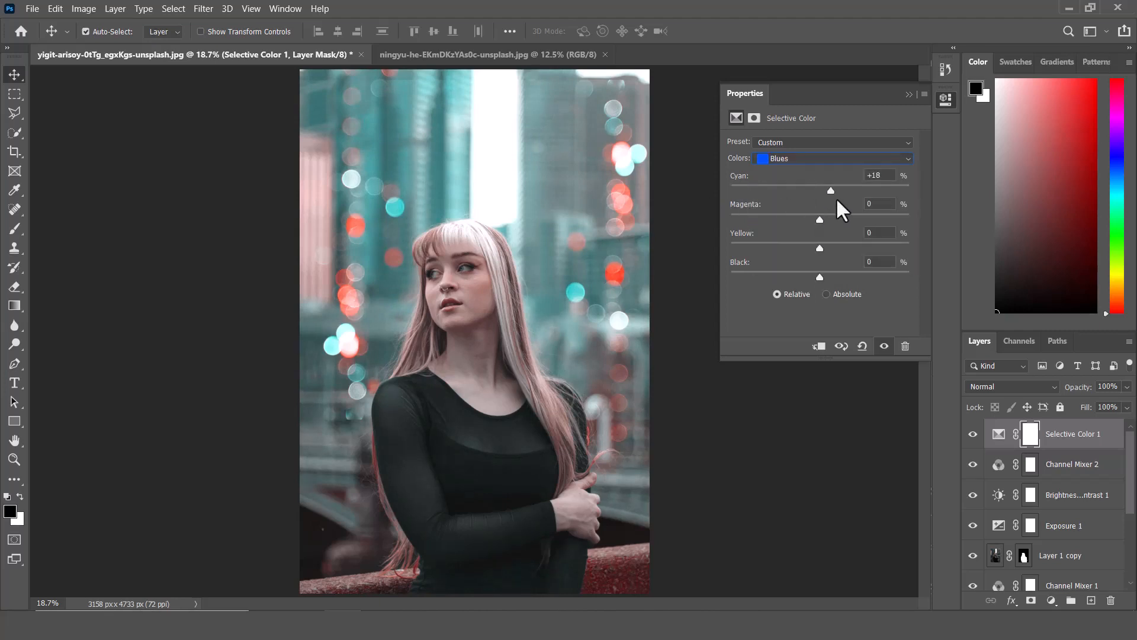
# Create a new layer above the bokeh Channel Mixer and paint a soft white glow with a huge brush at 22% flow.
pyautogui.click(1091, 600)
pyautogui.scroll(-2, 1131, 477)
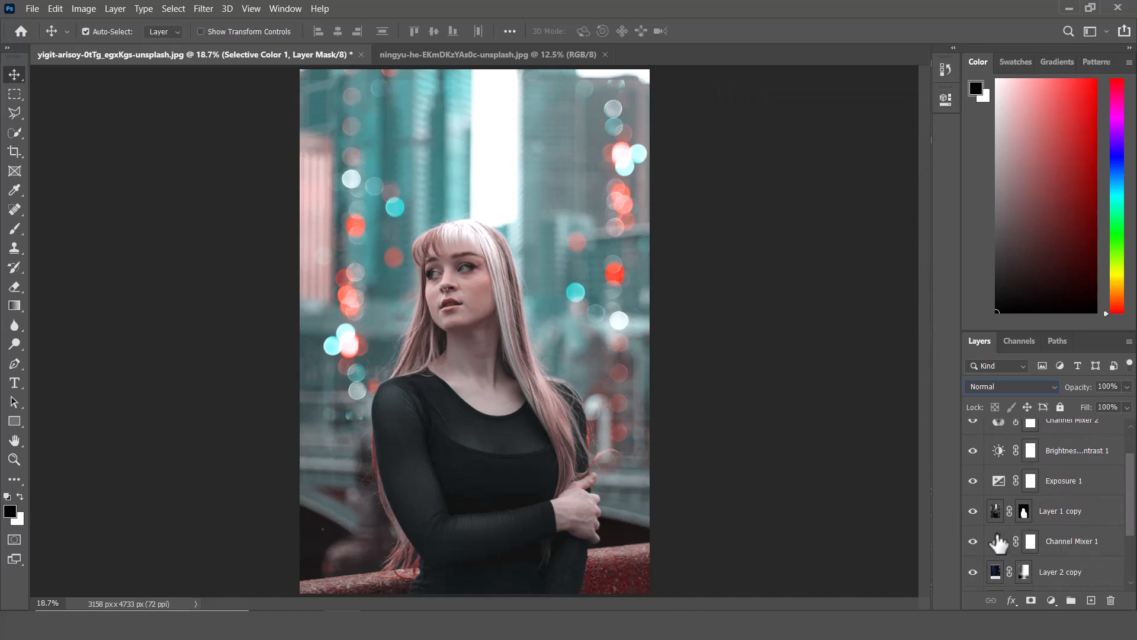
pyautogui.click(1022, 541)
pyautogui.click(1091, 600)
pyautogui.press('x')
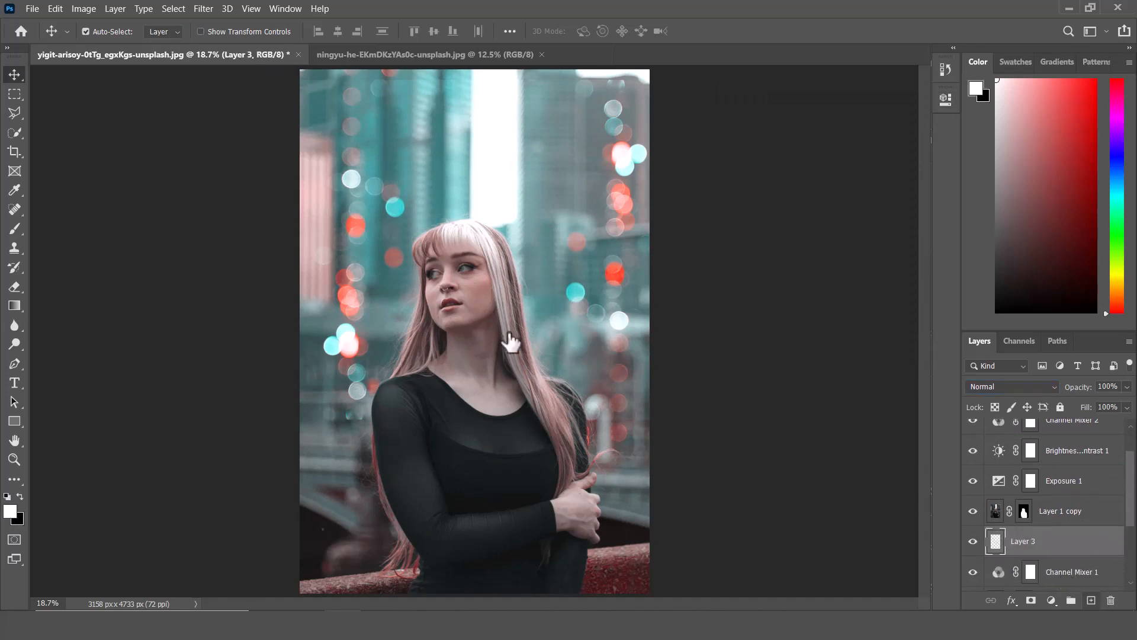
pyautogui.click(15, 229)
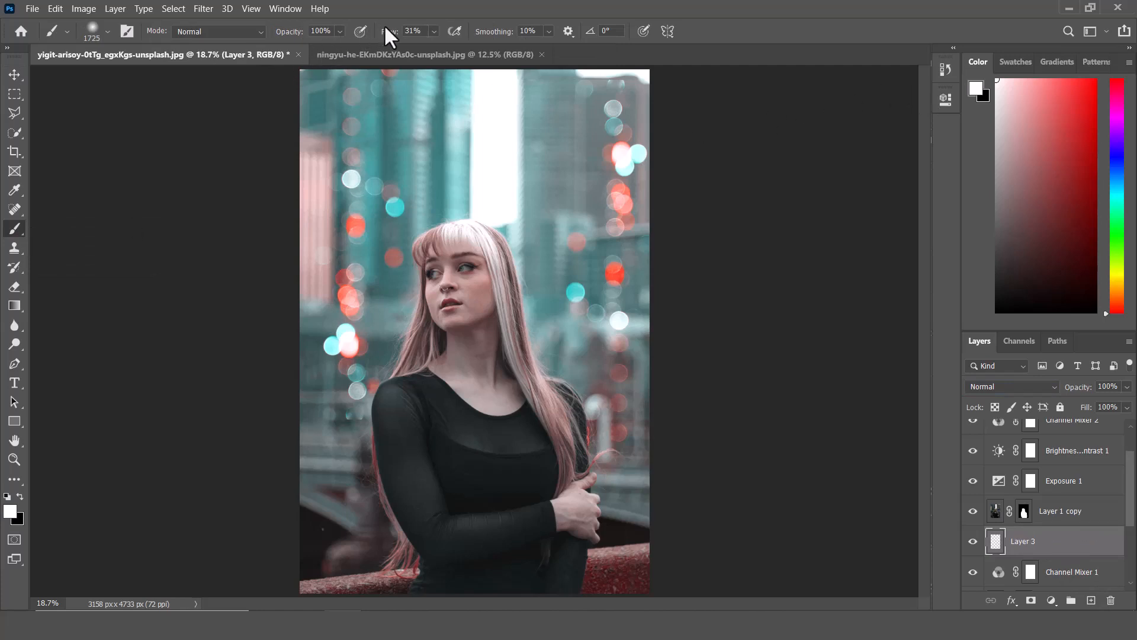
pyautogui.moveTo(385, 30); pyautogui.dragTo(381, 31)
pyautogui.moveTo(482, 230); pyautogui.dragTo(523, 229)
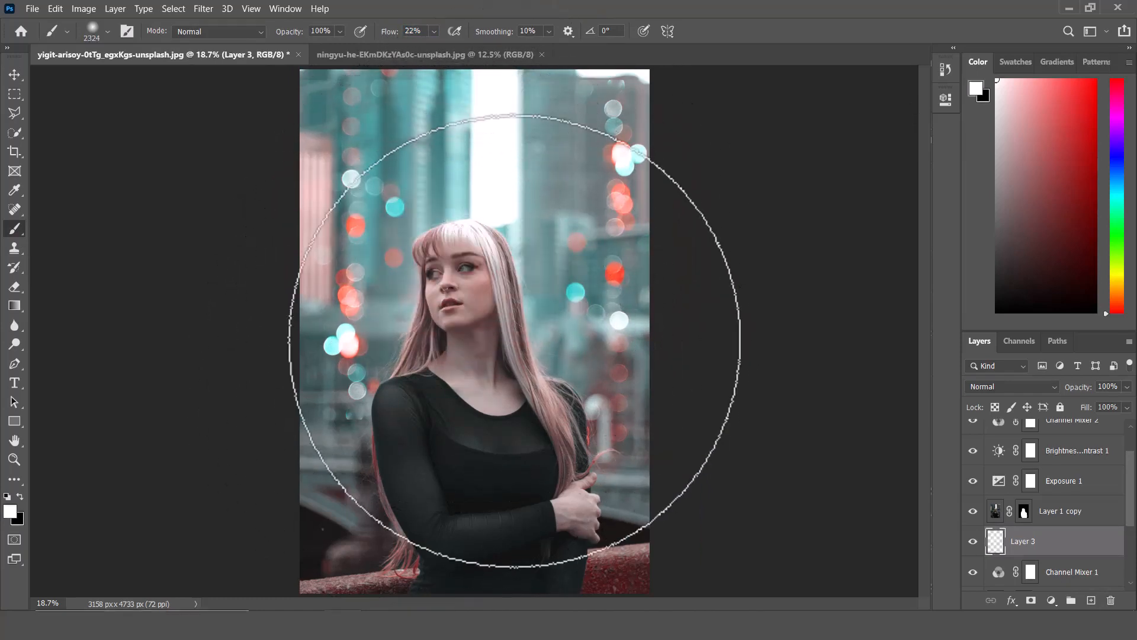
pyautogui.click(515, 291)
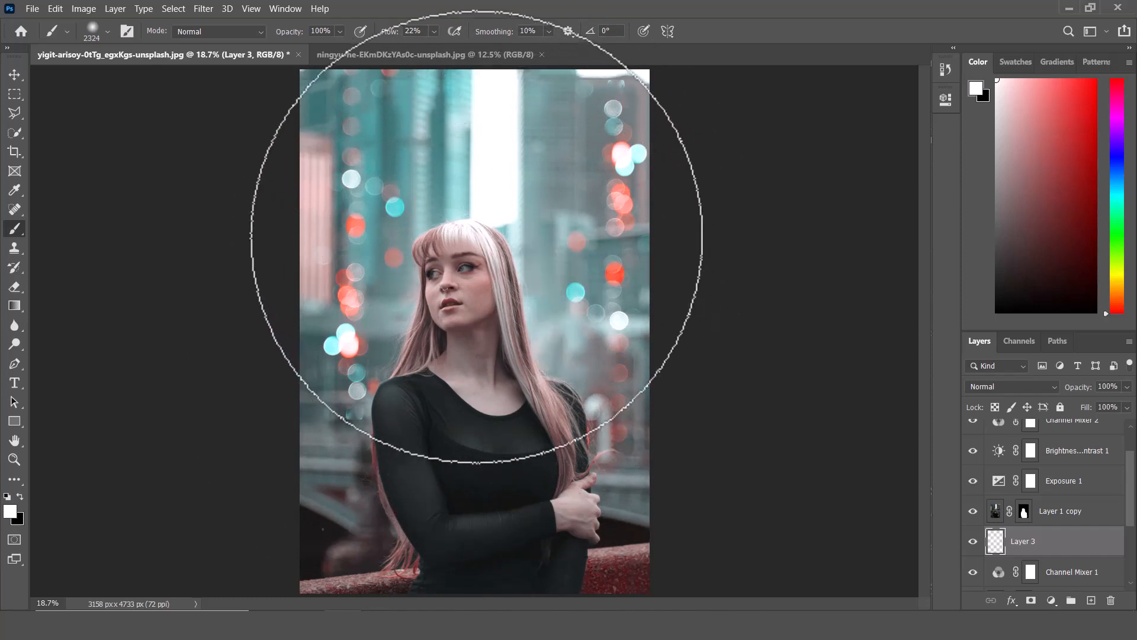
pyautogui.press('[')
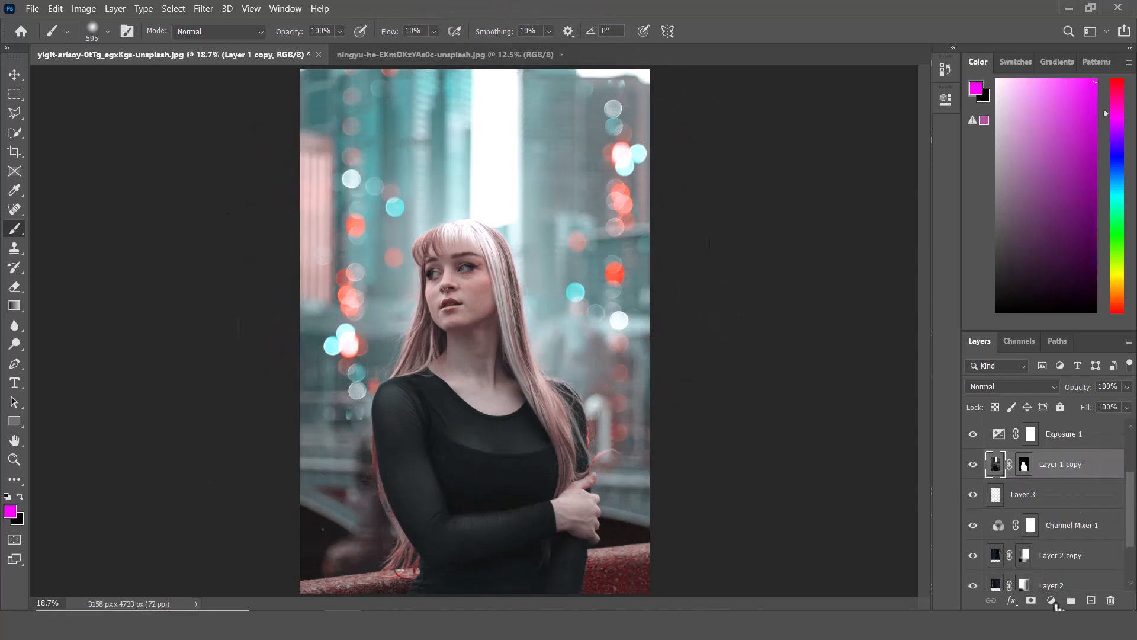
# Add a Color Balance adjustment clipped to the portrait with midtones at +9 red, -4 magenta, -4 yellow.
pyautogui.click(1052, 600)
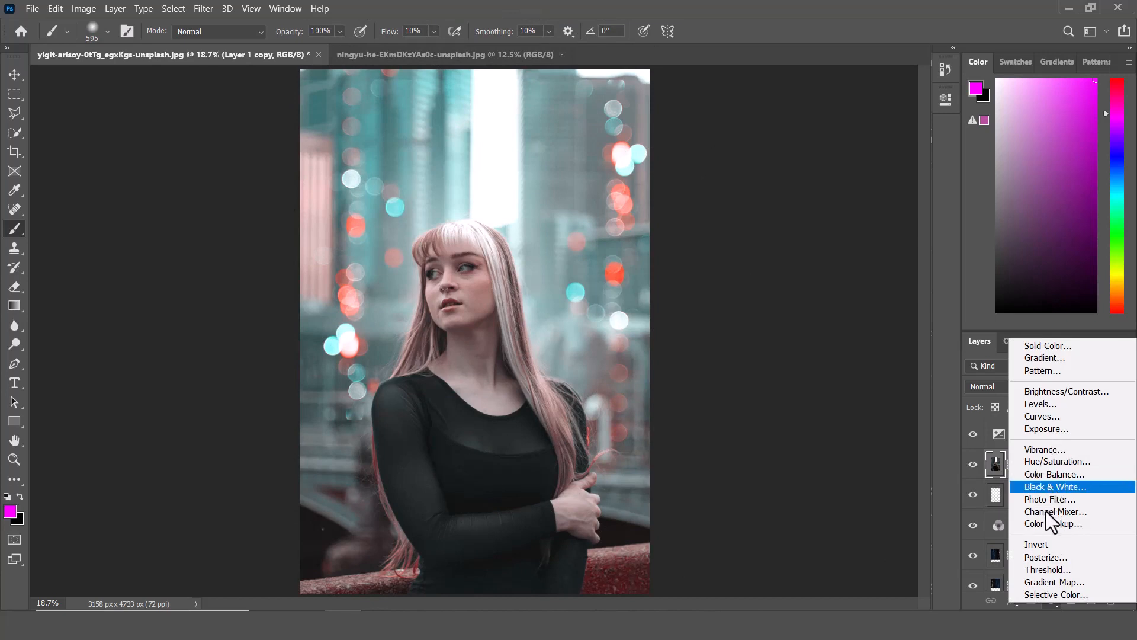
pyautogui.click(1046, 477)
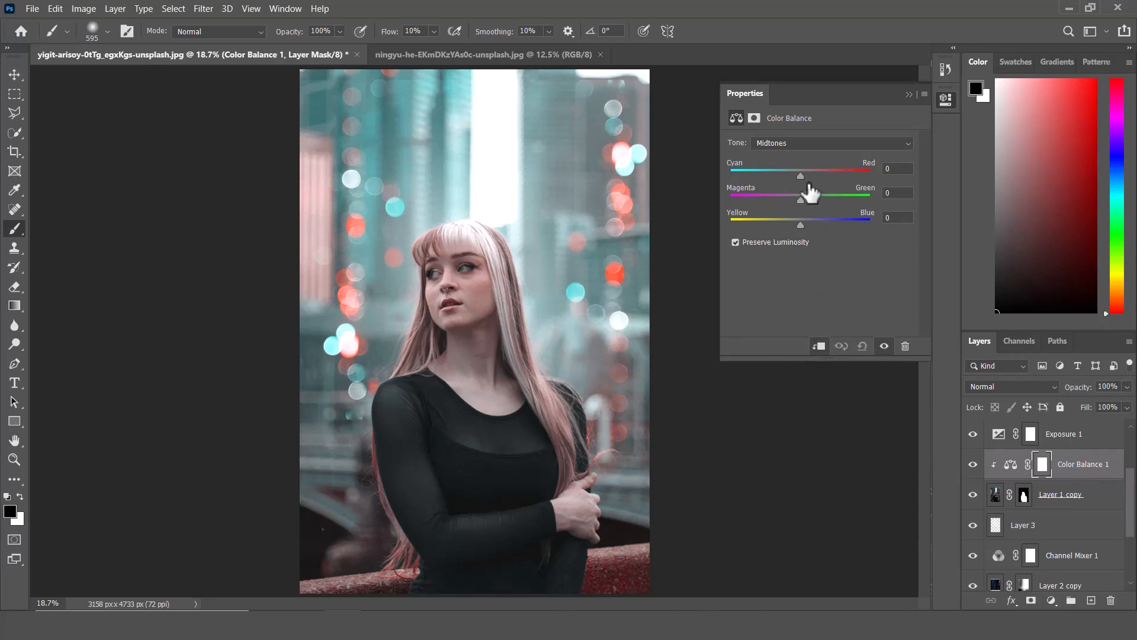
pyautogui.moveTo(804, 176); pyautogui.dragTo(806, 176)
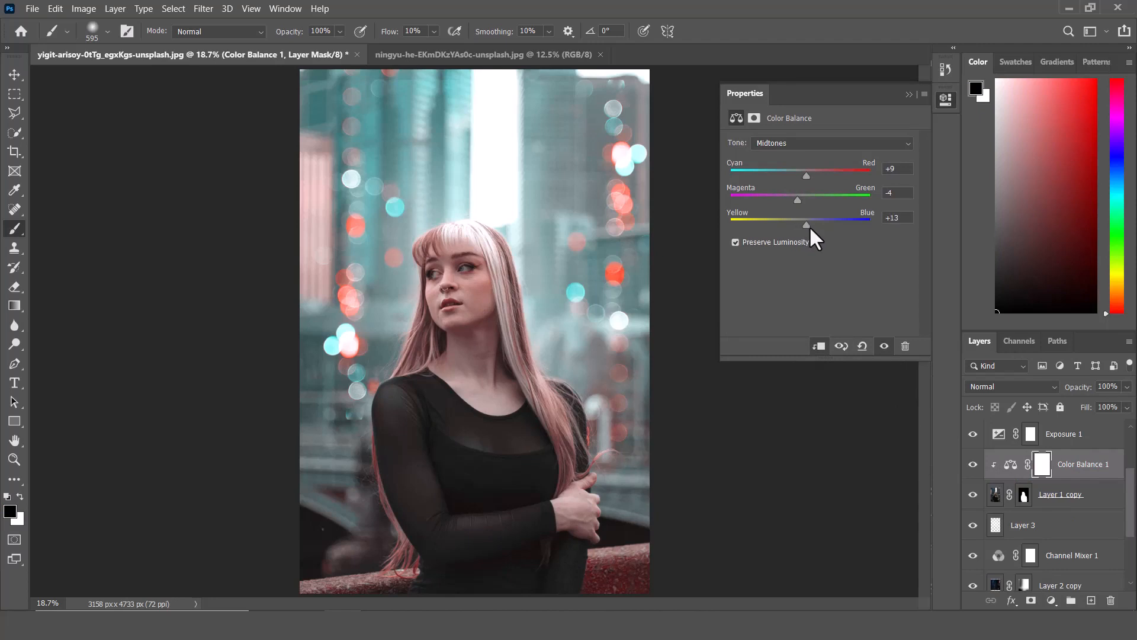
pyautogui.moveTo(812, 228); pyautogui.dragTo(804, 229)
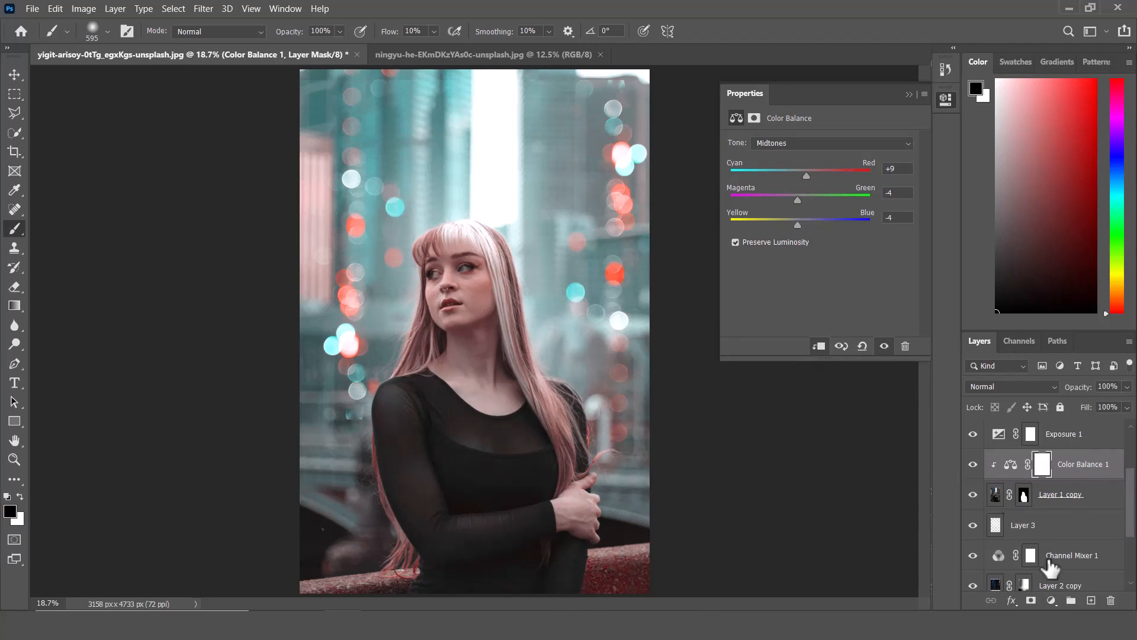
# Add a Levels adjustment clipped to the portrait, setting midtones to 1.05 and the white input to 244.
pyautogui.click(1051, 601)
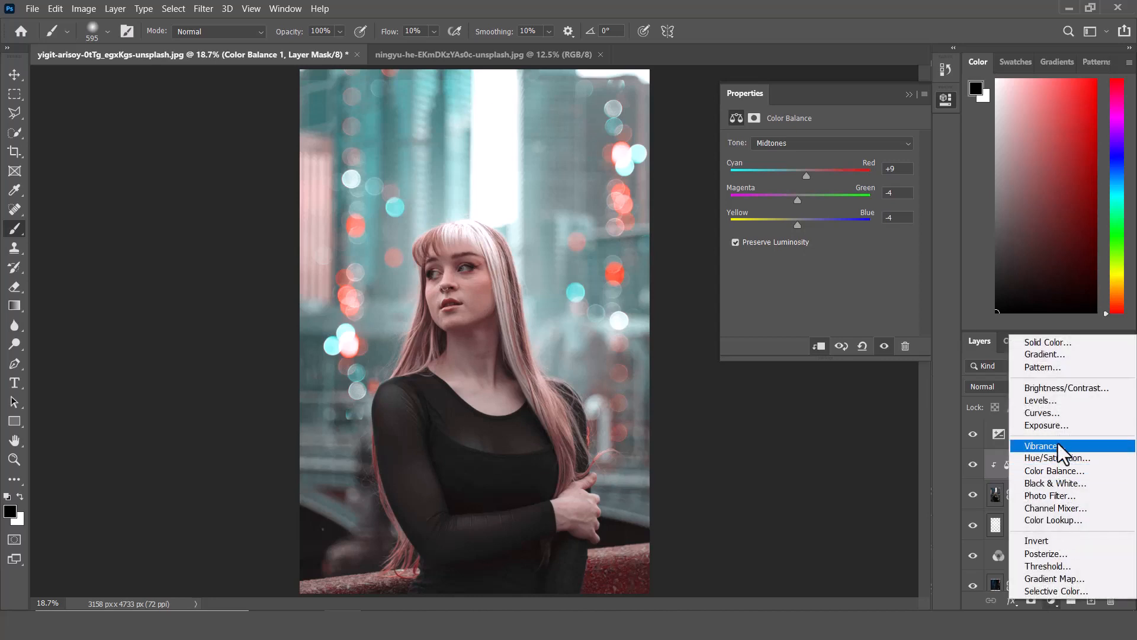
pyautogui.click(1036, 400)
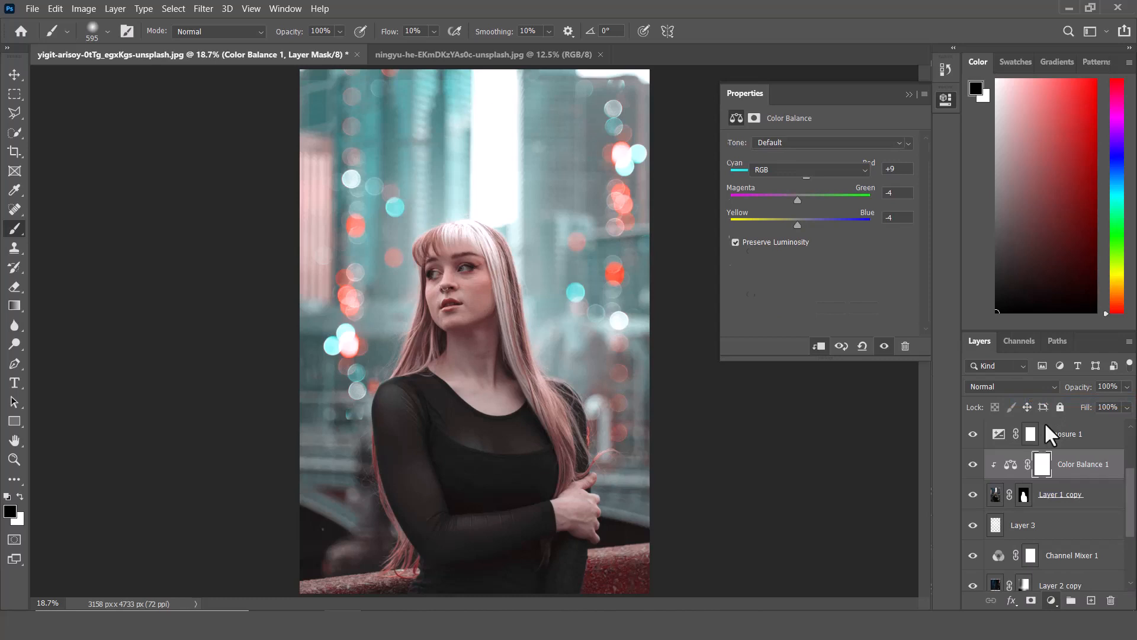
pyautogui.click(819, 346)
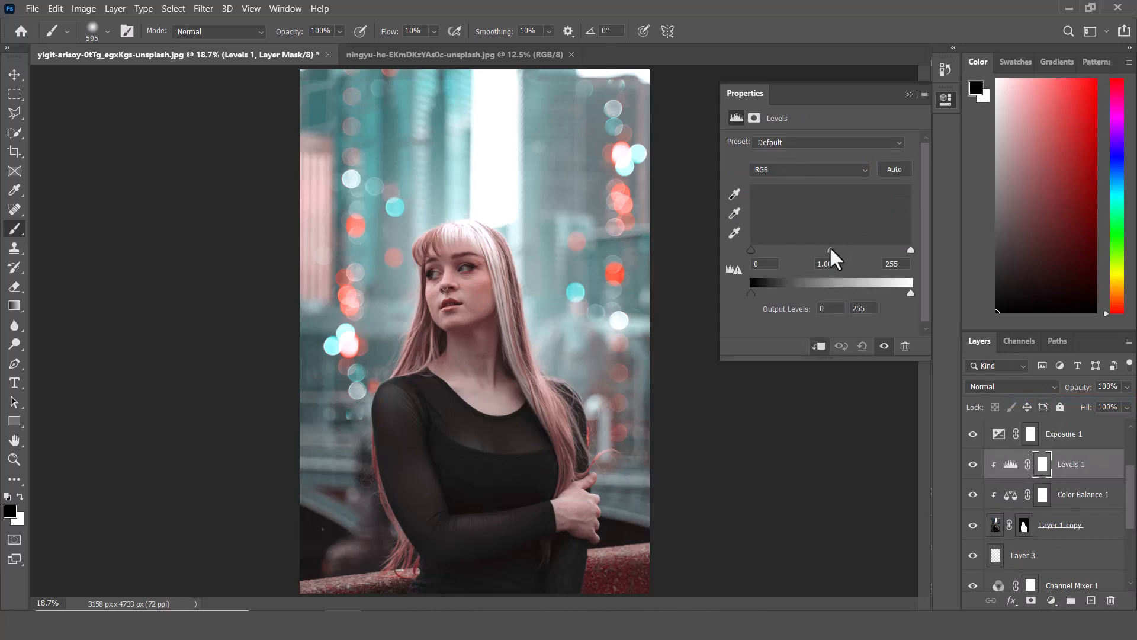
pyautogui.moveTo(830, 248); pyautogui.dragTo(827, 250)
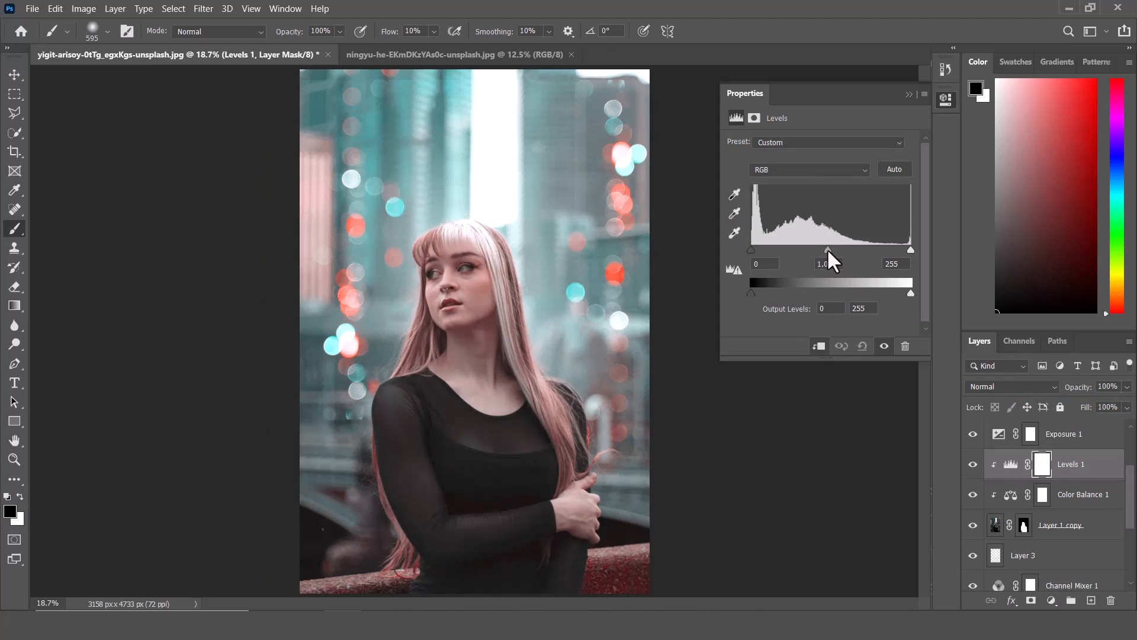
pyautogui.moveTo(910, 249); pyautogui.dragTo(904, 251)
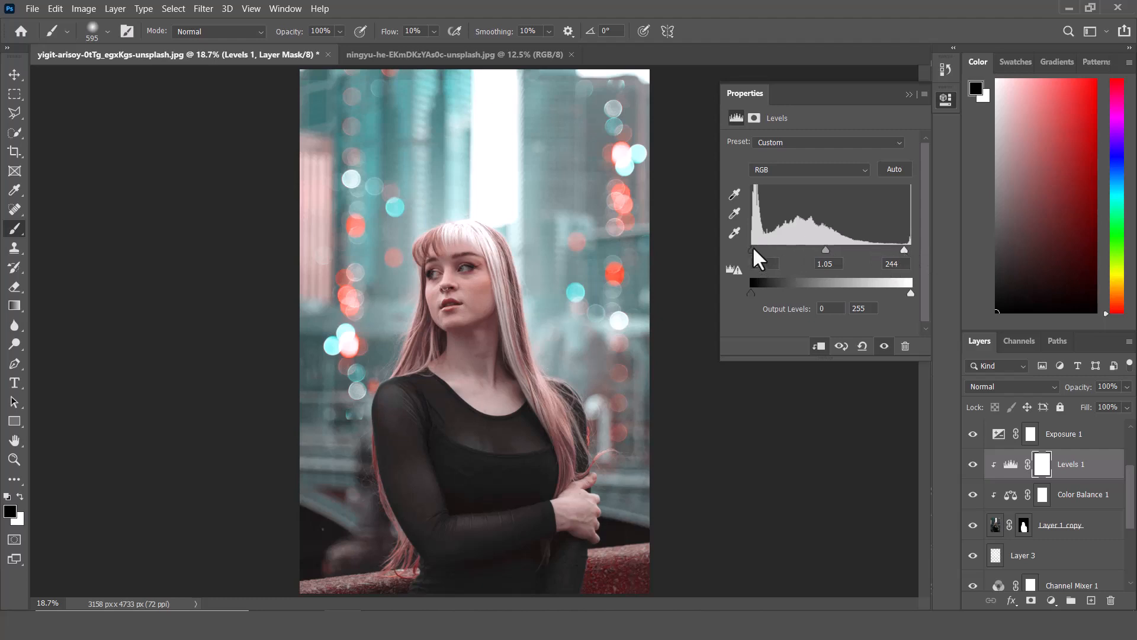
pyautogui.moveTo(753, 249); pyautogui.dragTo(751, 250)
pyautogui.click(908, 94)
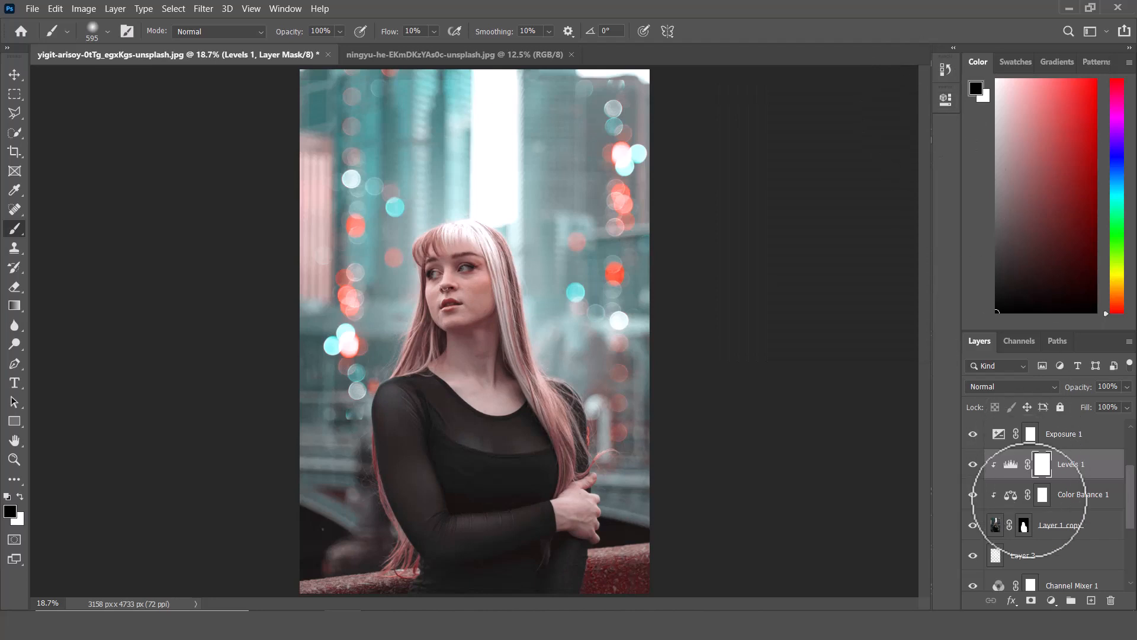
# Add a Brightness/Contrast adjustment at the top of the layer stack with contrast set to -12.
pyautogui.scroll(3, 1044, 519)
pyautogui.click(1105, 433)
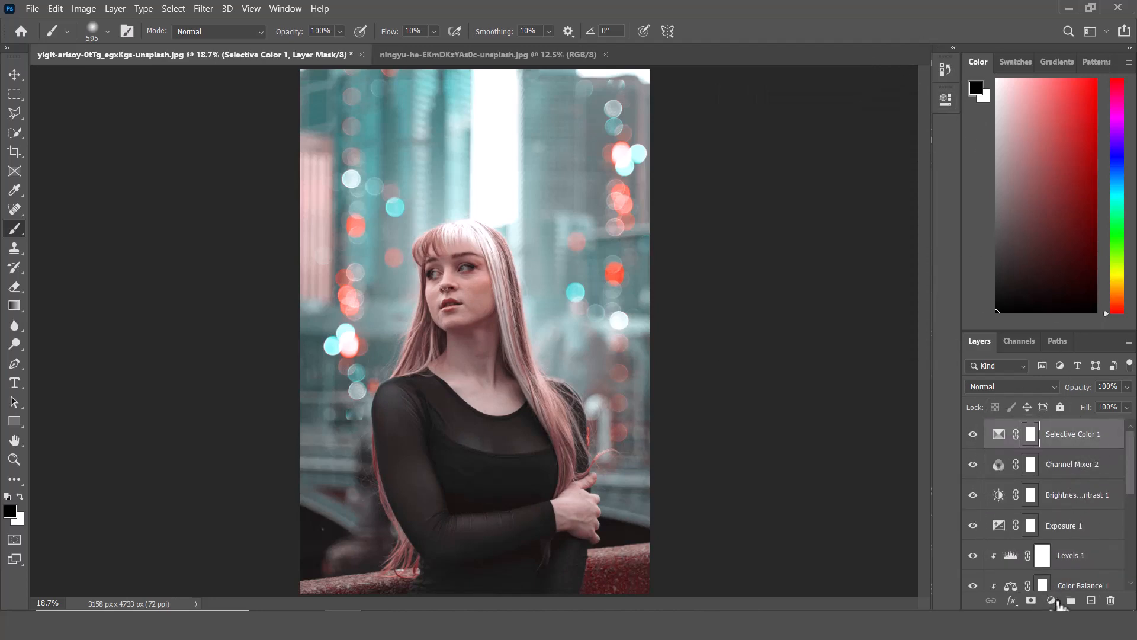
pyautogui.click(1052, 600)
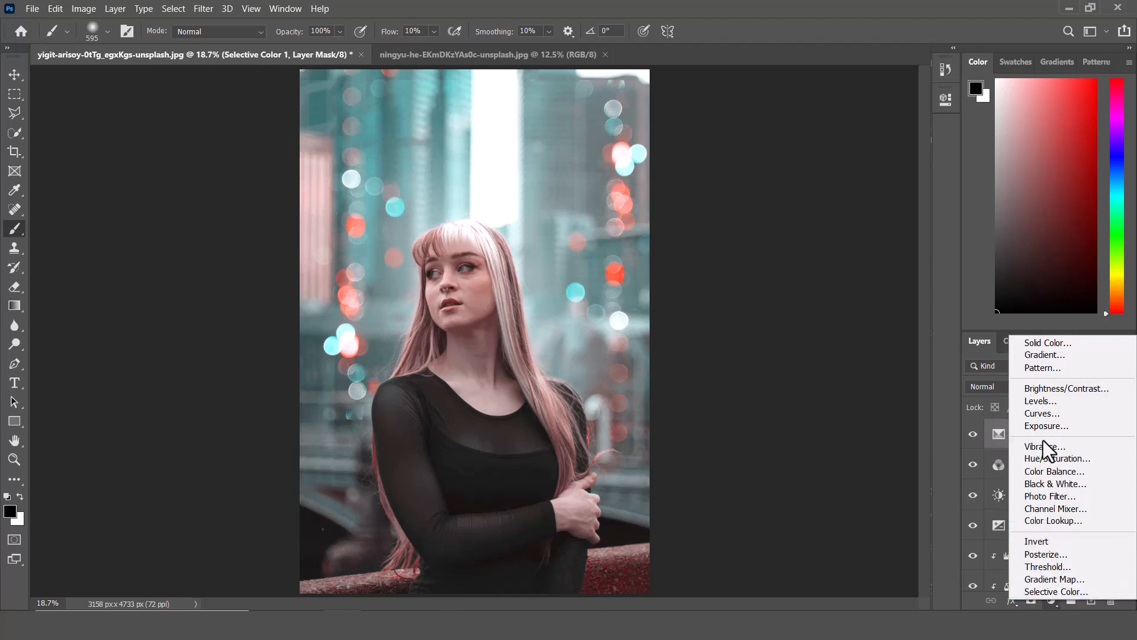
pyautogui.click(1043, 391)
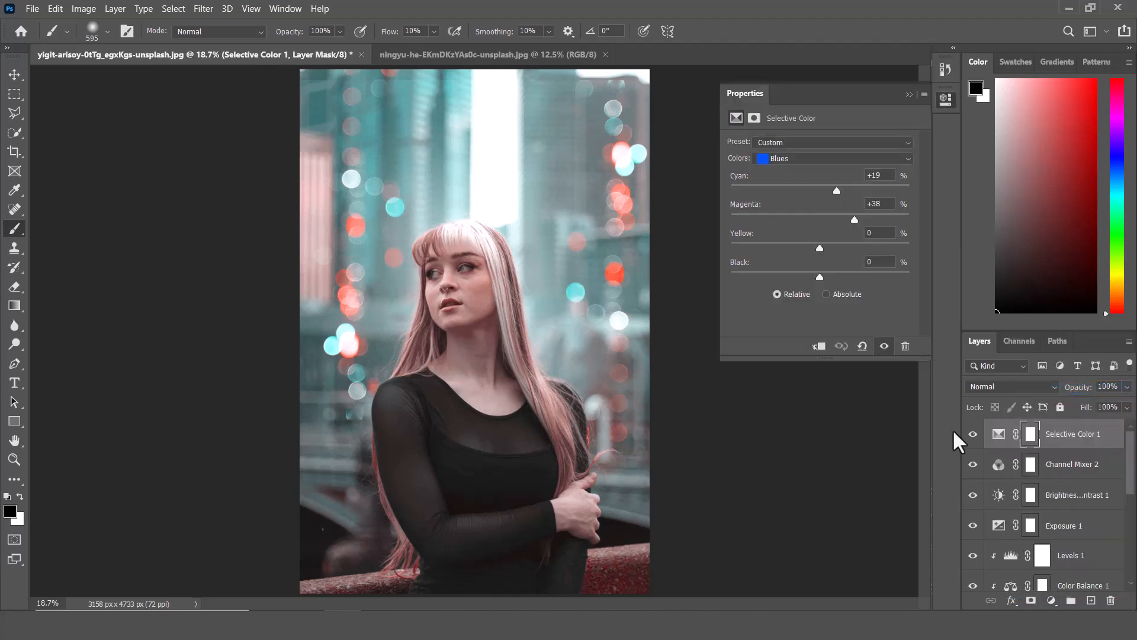
pyautogui.moveTo(819, 213); pyautogui.dragTo(804, 211)
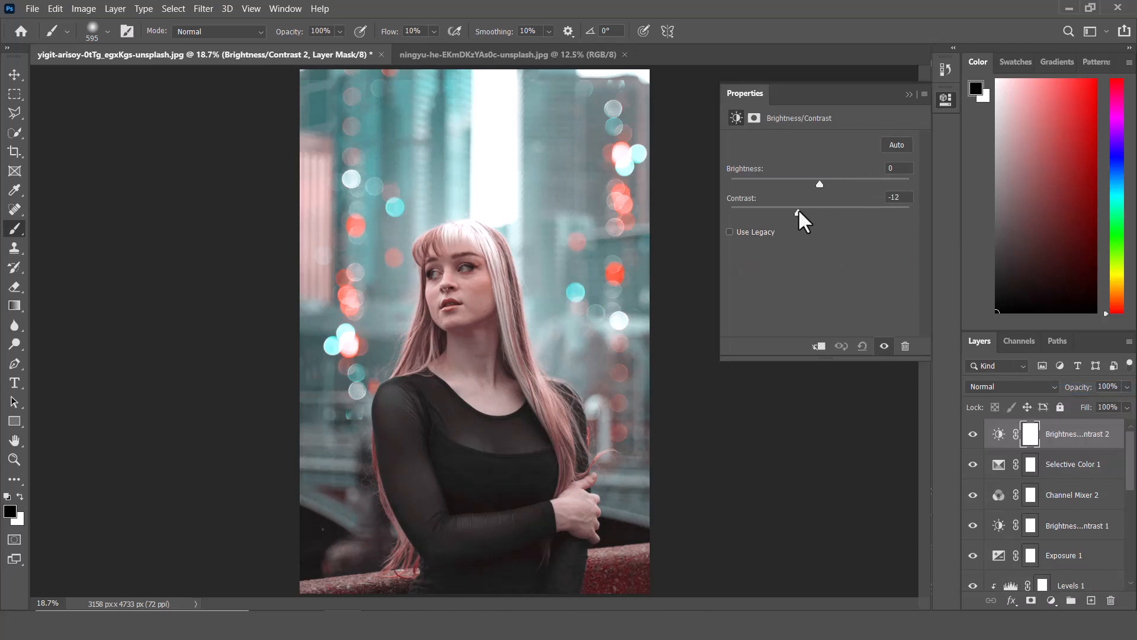
pyautogui.click(910, 95)
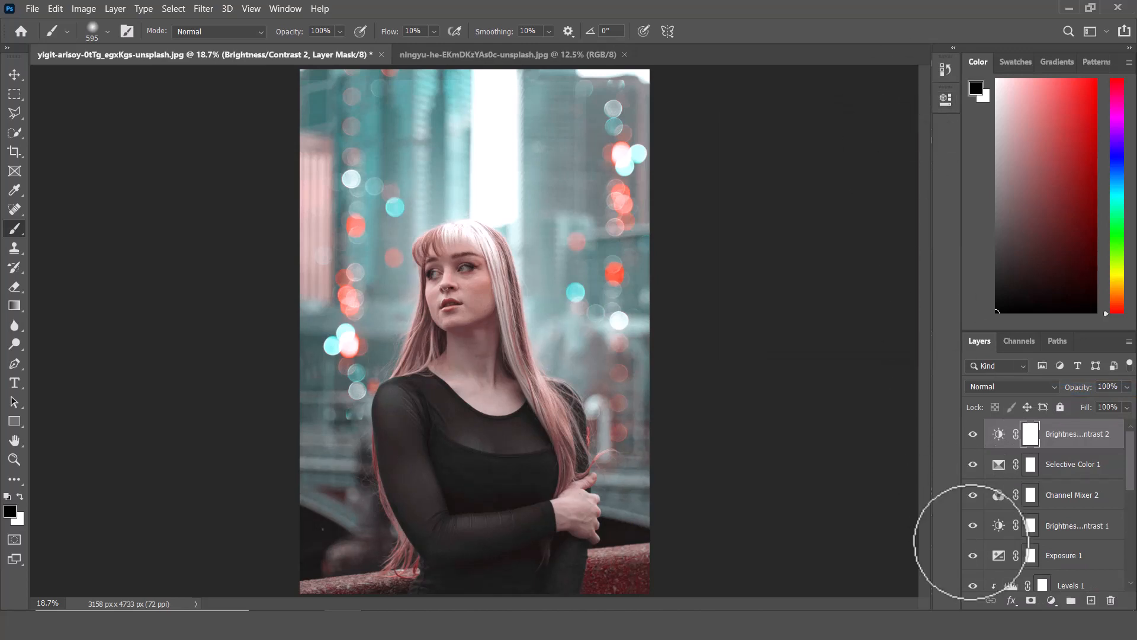
# Add a Vibrance adjustment at the top of the layer stack with vibrance set to +27.
pyautogui.click(1052, 601)
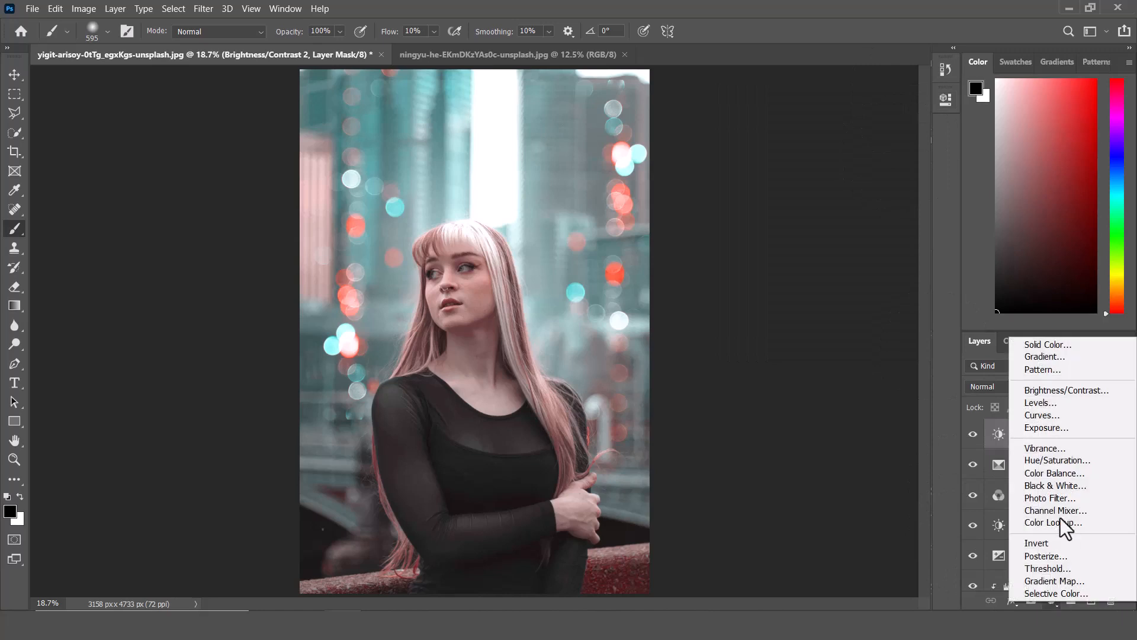
pyautogui.click(1044, 449)
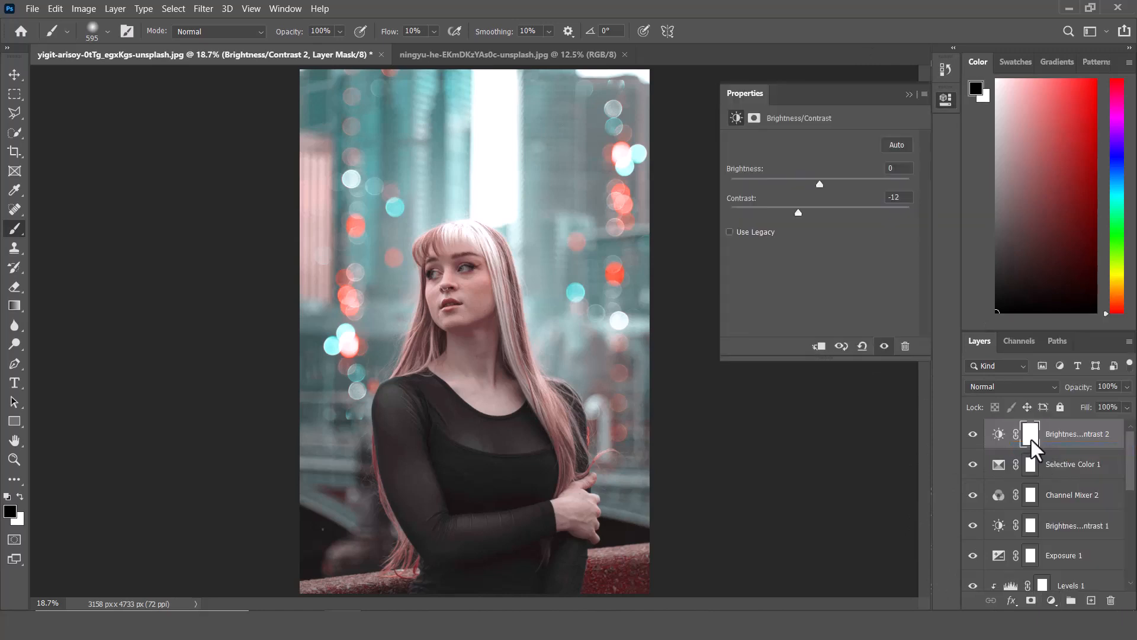
pyautogui.moveTo(816, 157); pyautogui.dragTo(835, 159)
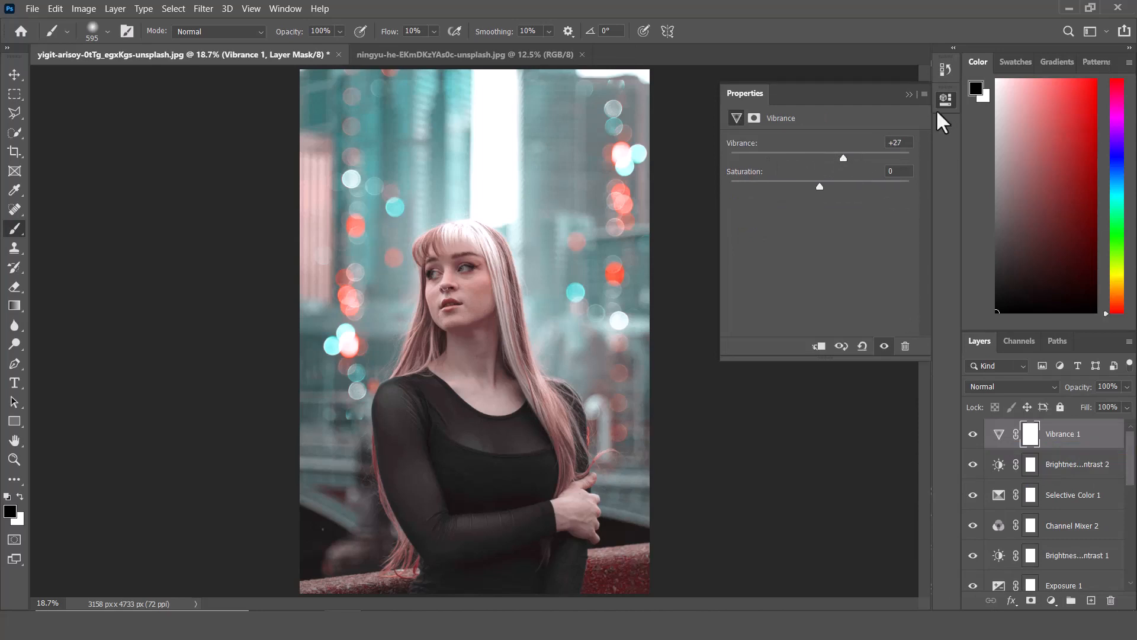
pyautogui.click(909, 94)
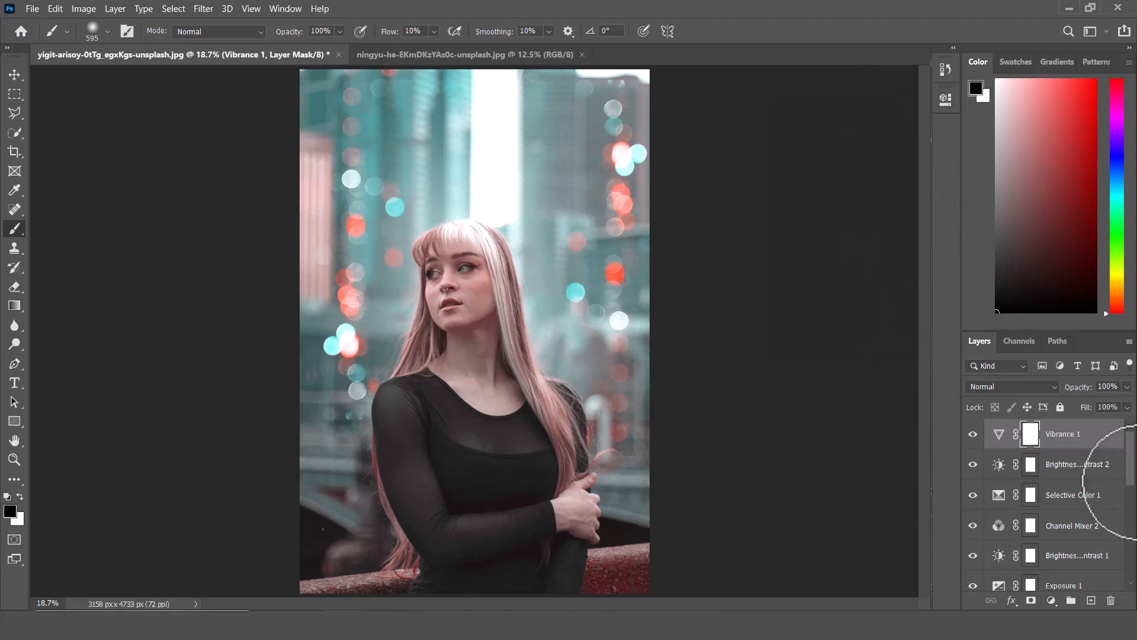
# Compare the original Background alone against the full edit by soloing its visibility.
pyautogui.moveTo(1130, 473); pyautogui.dragTo(1129, 586)
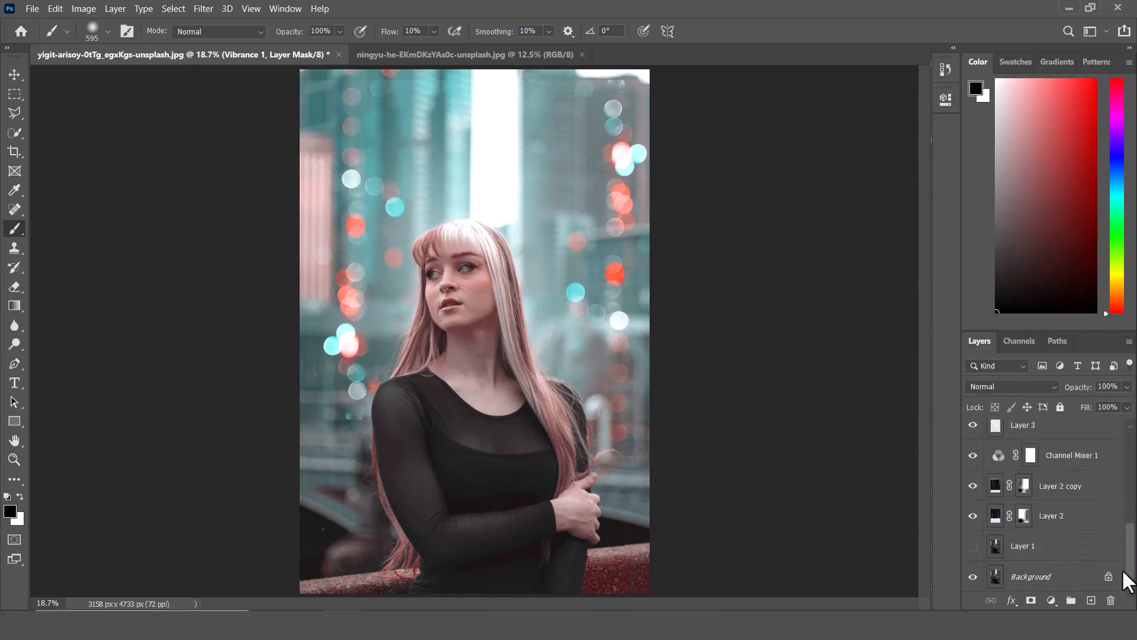
pyautogui.keyDown('alt'); pyautogui.click(974, 578); pyautogui.keyUp('alt')
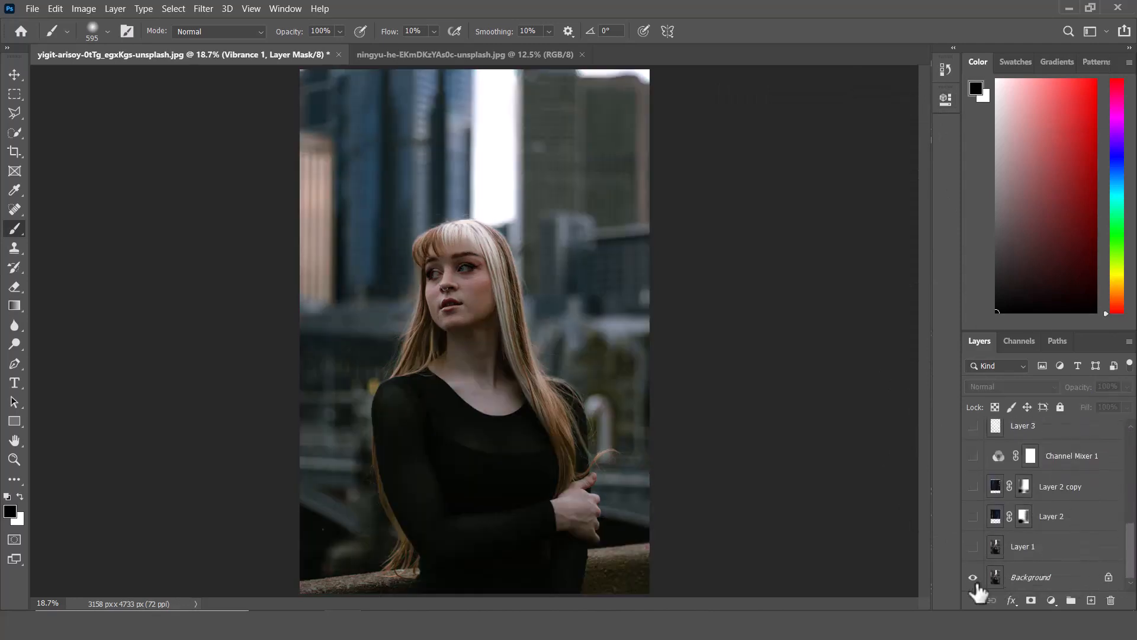
pyautogui.keyDown('alt'); pyautogui.click(974, 583); pyautogui.keyUp('alt')
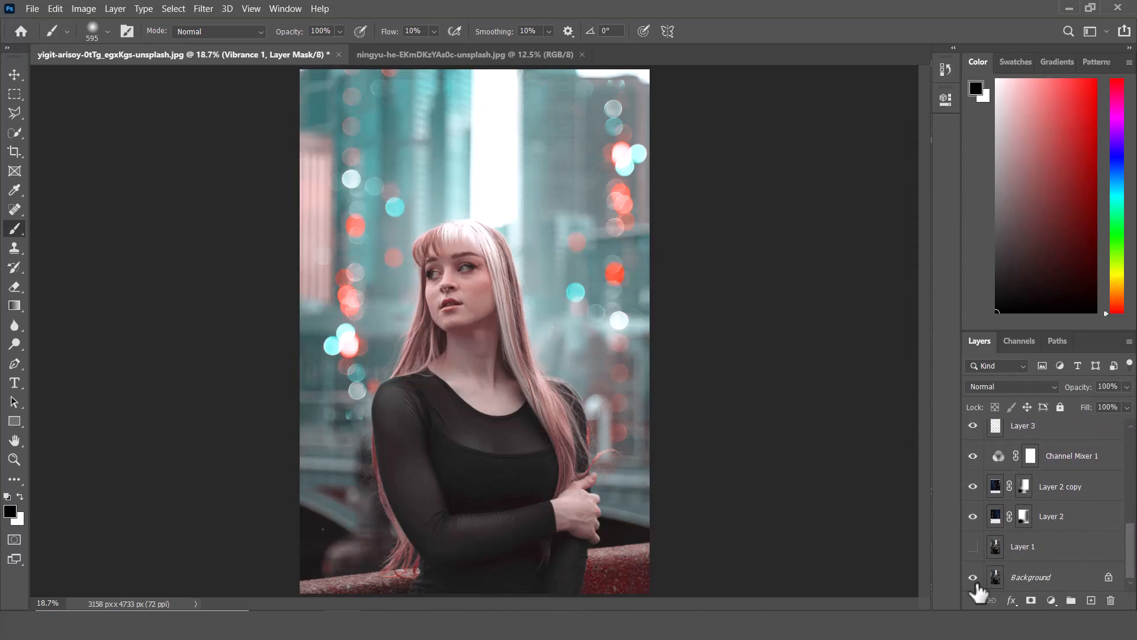
pyautogui.keyDown('alt'); pyautogui.click(974, 585); pyautogui.keyUp('alt')
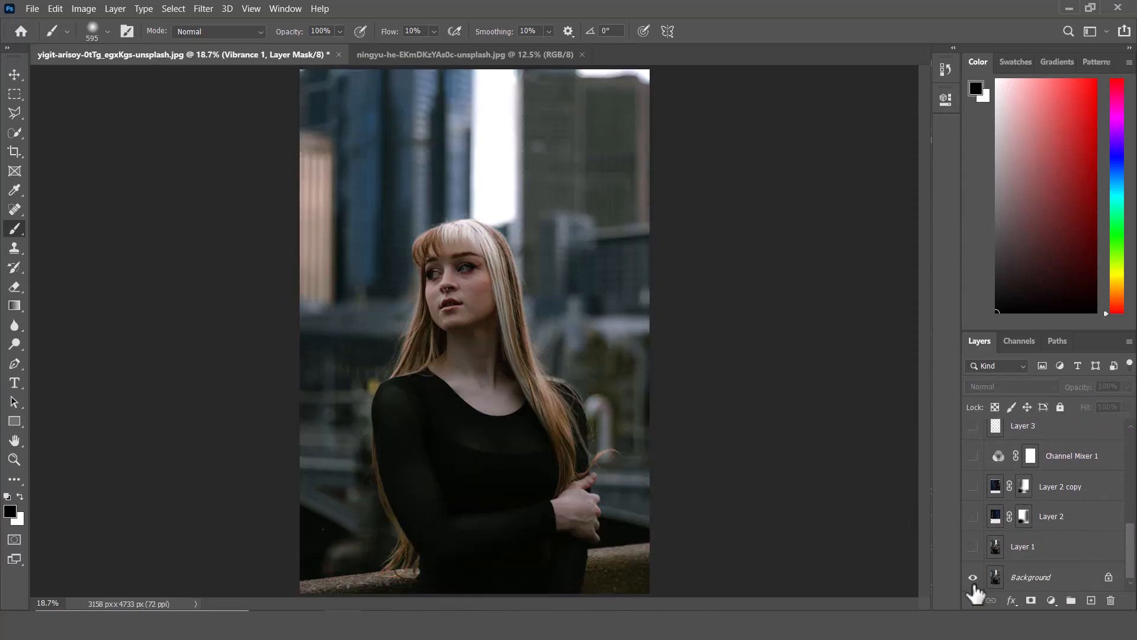
pyautogui.keyDown('alt'); pyautogui.click(973, 584); pyautogui.keyUp('alt')
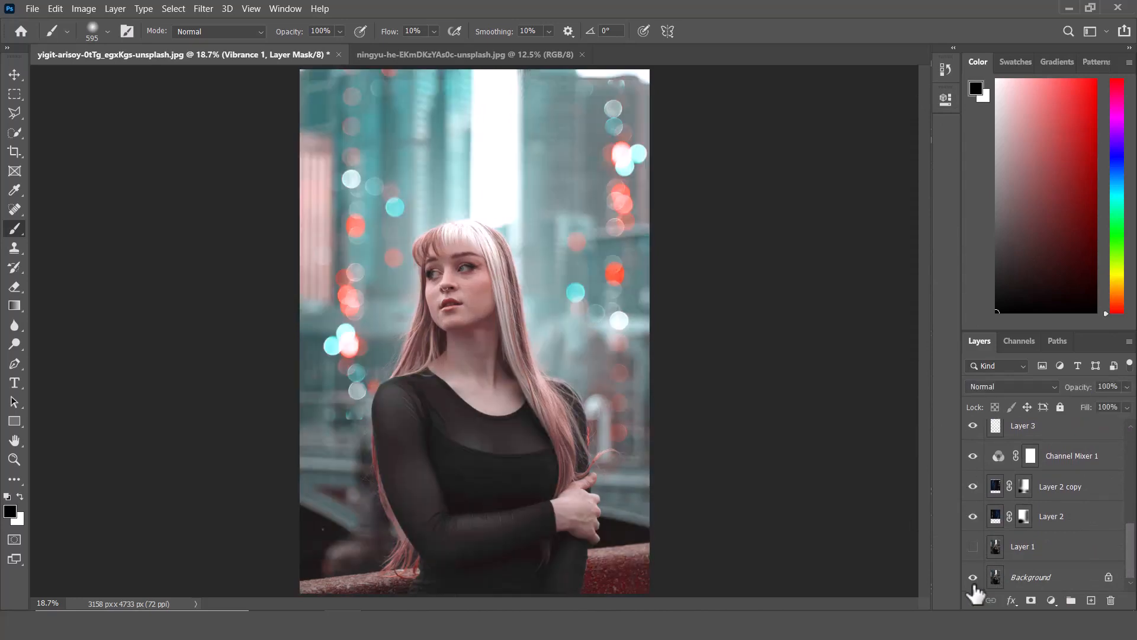
pyautogui.scroll(5, 1018, 584)
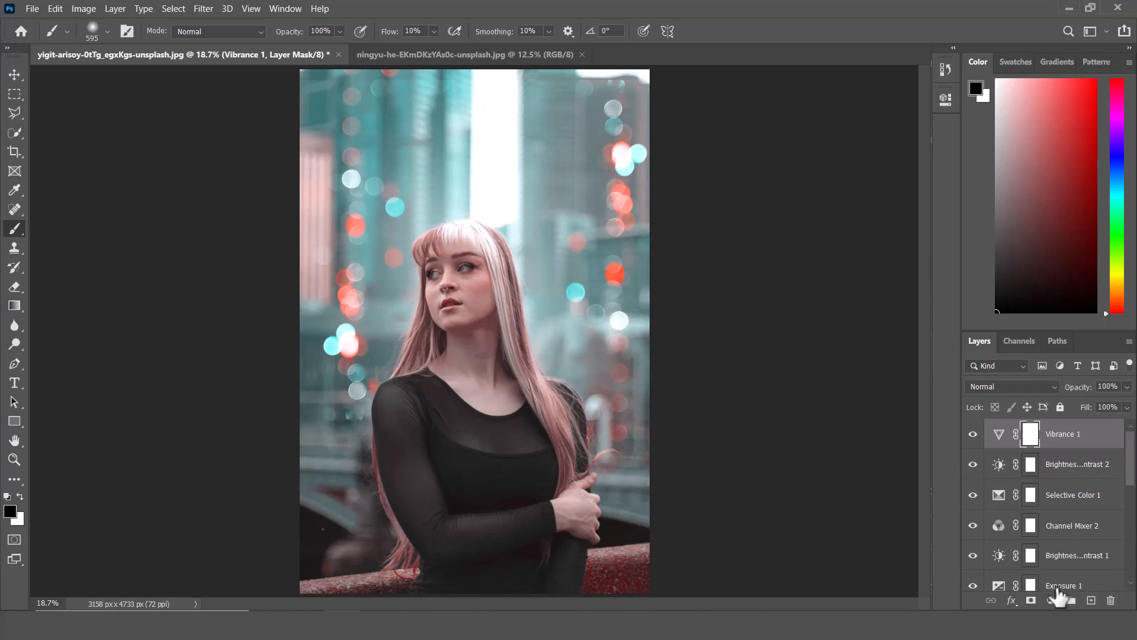
# Add a Curves adjustment that lifts the midtones, and invert its mask to black.
pyautogui.click(1052, 602)
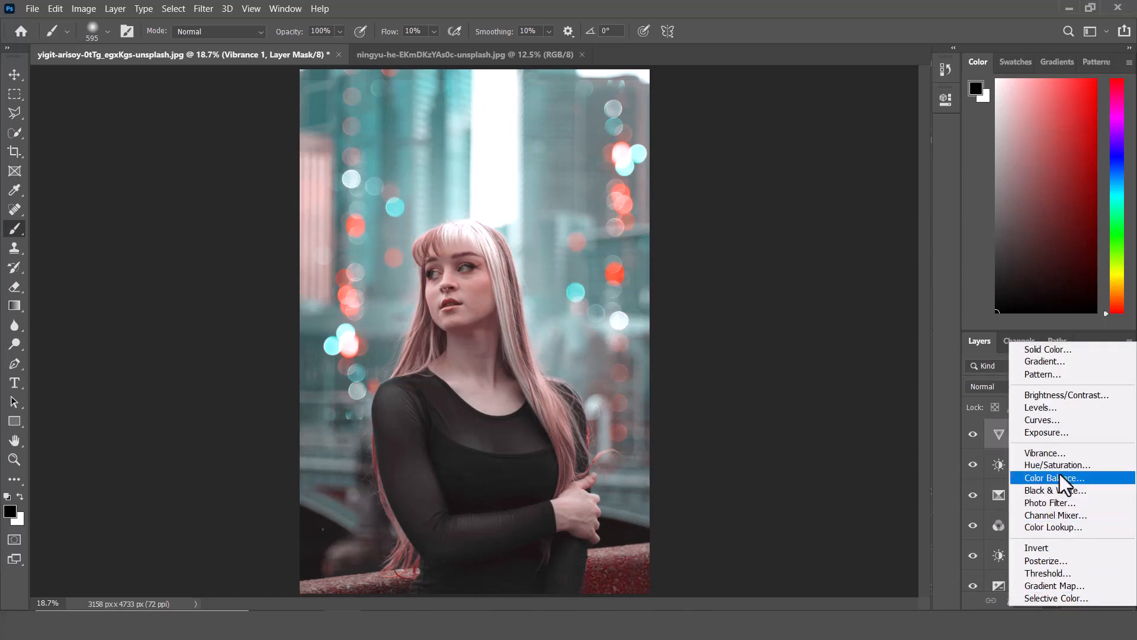
pyautogui.click(1042, 420)
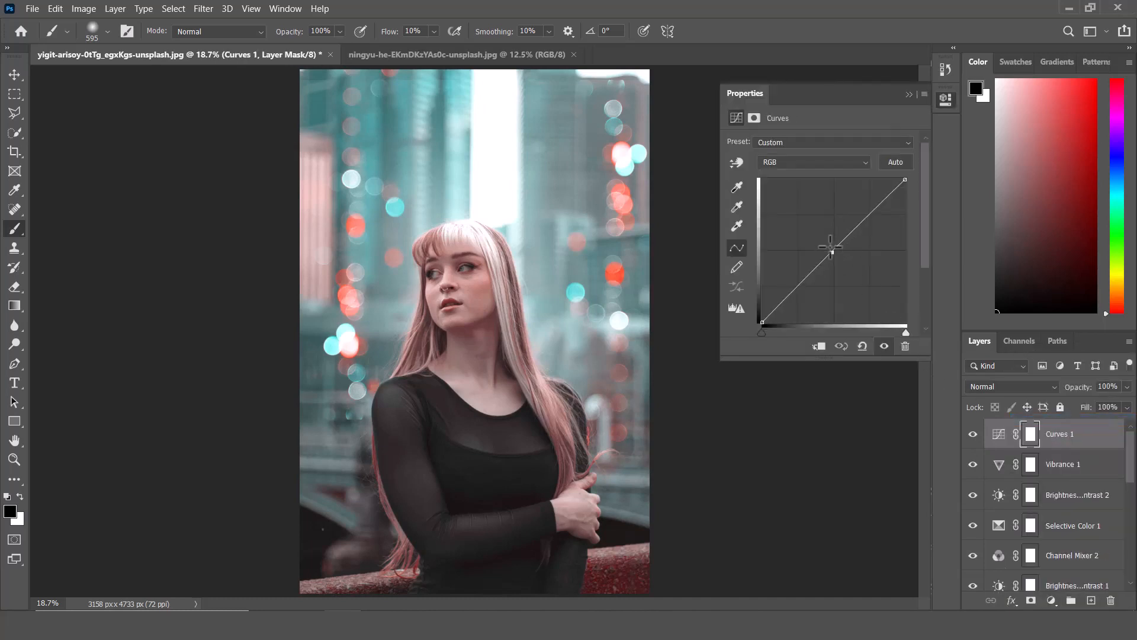
pyautogui.moveTo(832, 249); pyautogui.dragTo(827, 237)
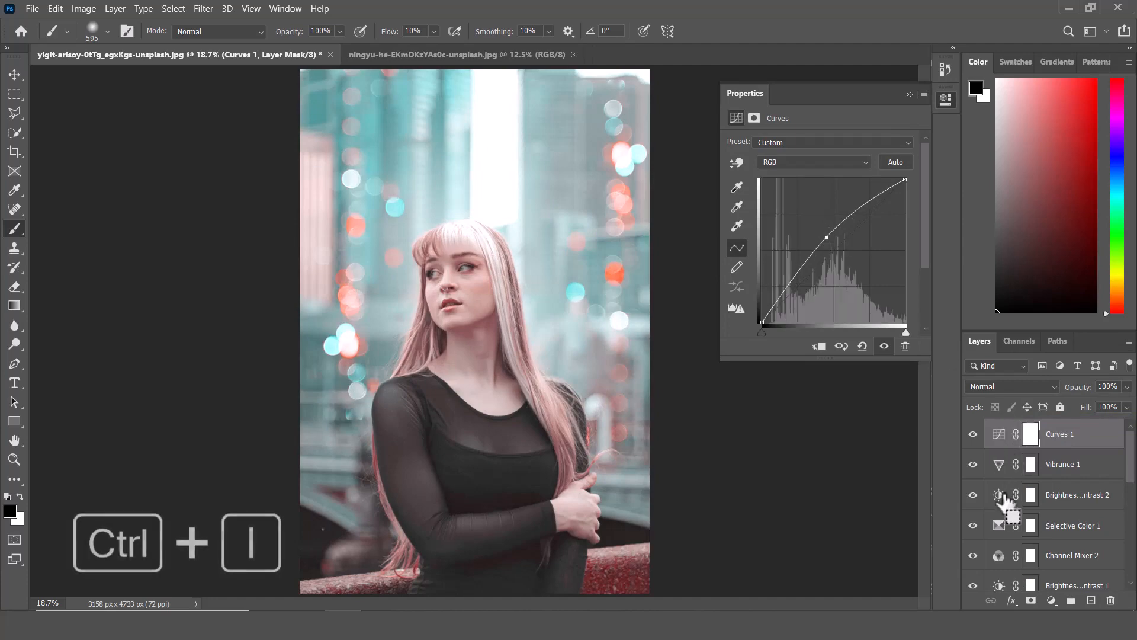
pyautogui.hotkey('ctrl', 'i')
# Paint white at 5% flow on the Curves 1 mask to brighten highlights on the face and neck.
pyautogui.hotkey('ctrl', '+')
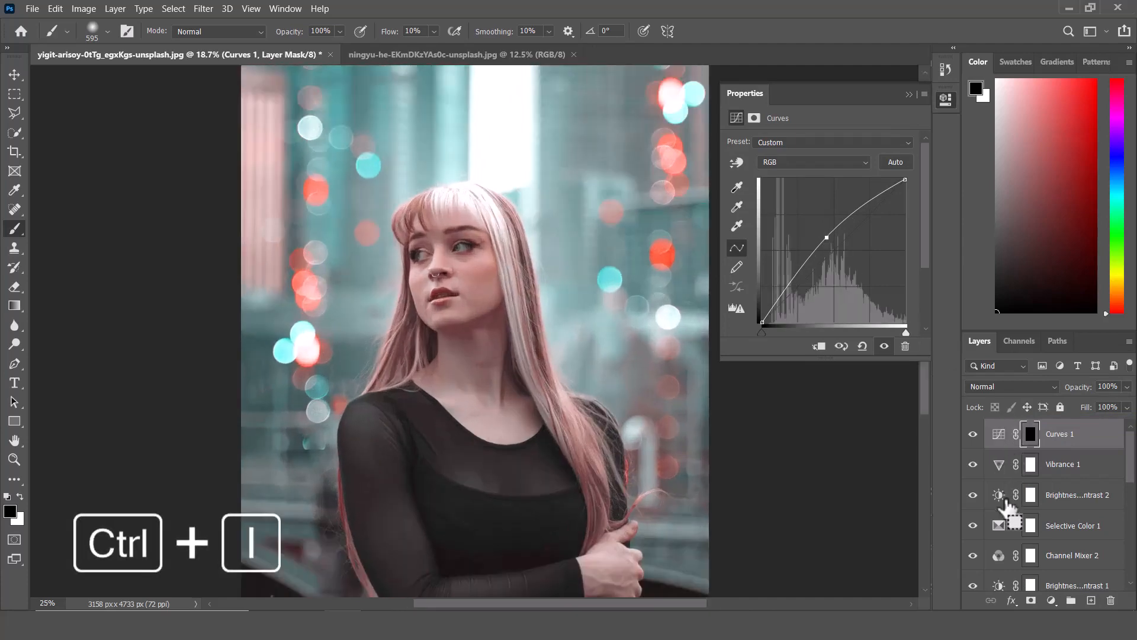
pyautogui.hotkey('ctrl', '+')
pyautogui.hotkey('ctrl', '+')
pyautogui.hotkey('ctrl', '+')
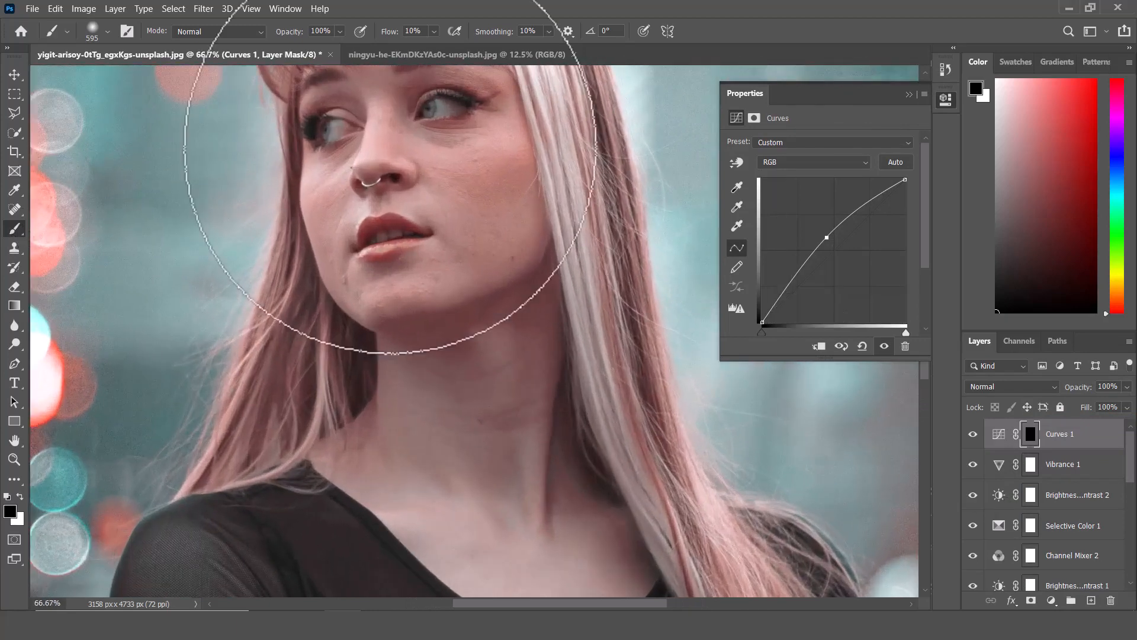
pyautogui.moveTo(466, 171); pyautogui.dragTo(402, 187)
pyautogui.moveTo(465, 171); pyautogui.dragTo(432, 160)
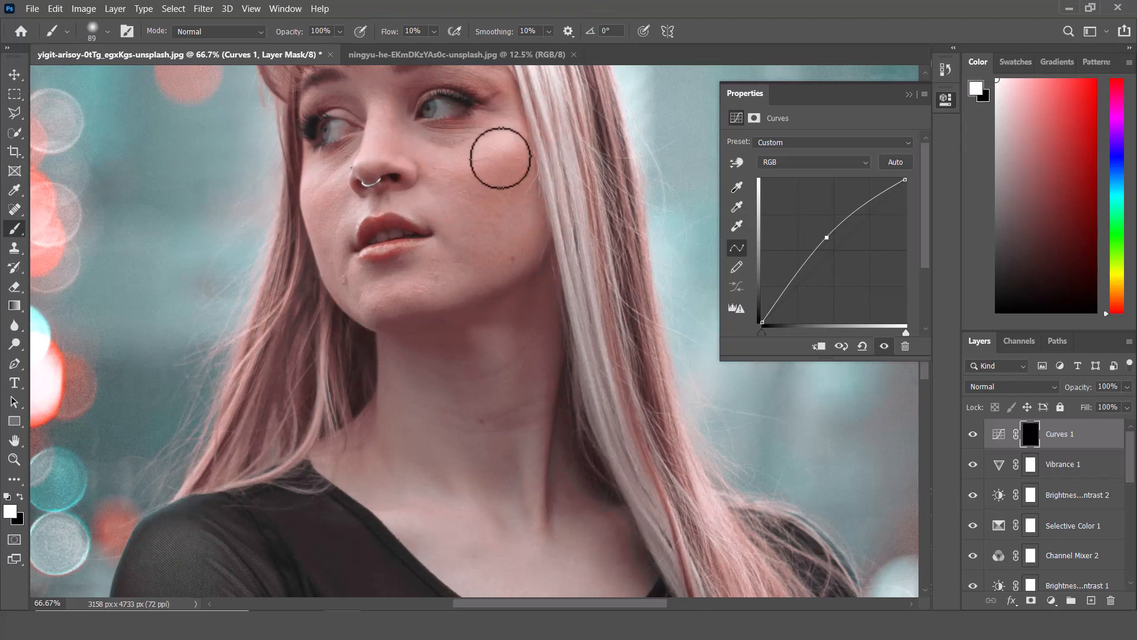
pyautogui.press('x')
pyautogui.hotkey('ctrl', 'z')
pyautogui.moveTo(387, 32); pyautogui.dragTo(375, 32)
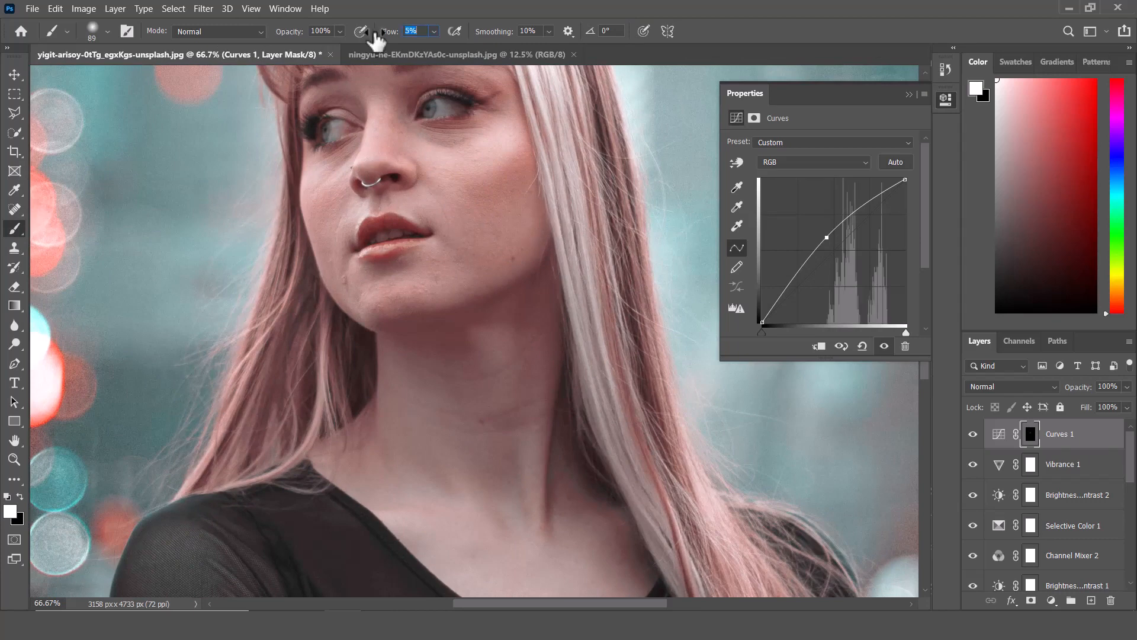
pyautogui.moveTo(381, 297); pyautogui.dragTo(361, 295)
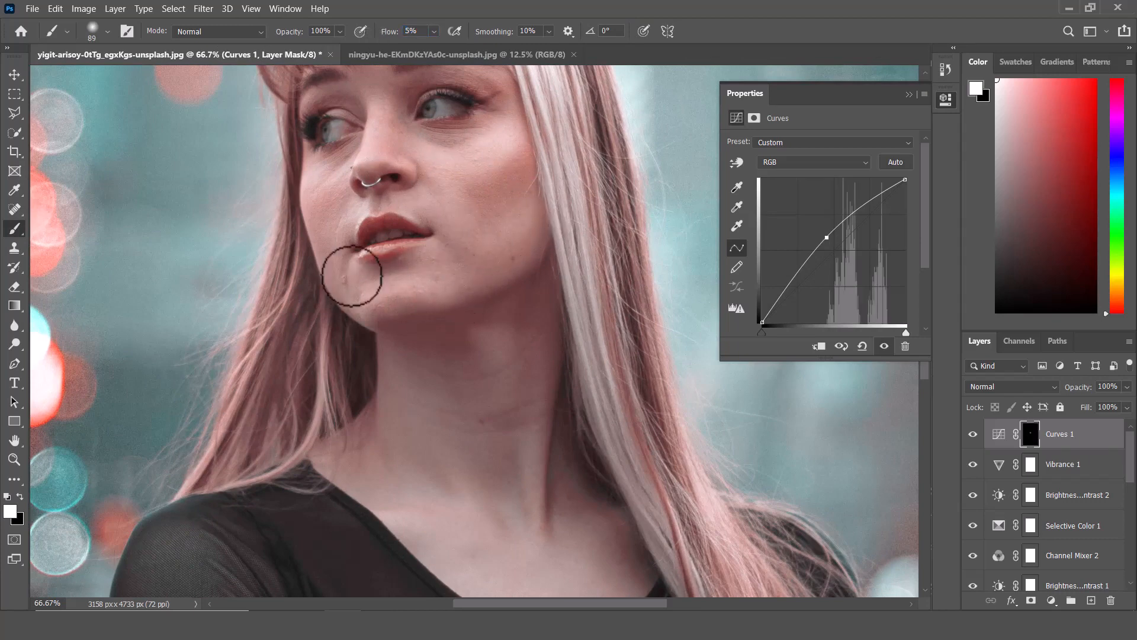
pyautogui.moveTo(372, 141); pyautogui.dragTo(382, 111)
pyautogui.moveTo(413, 186); pyautogui.dragTo(417, 226)
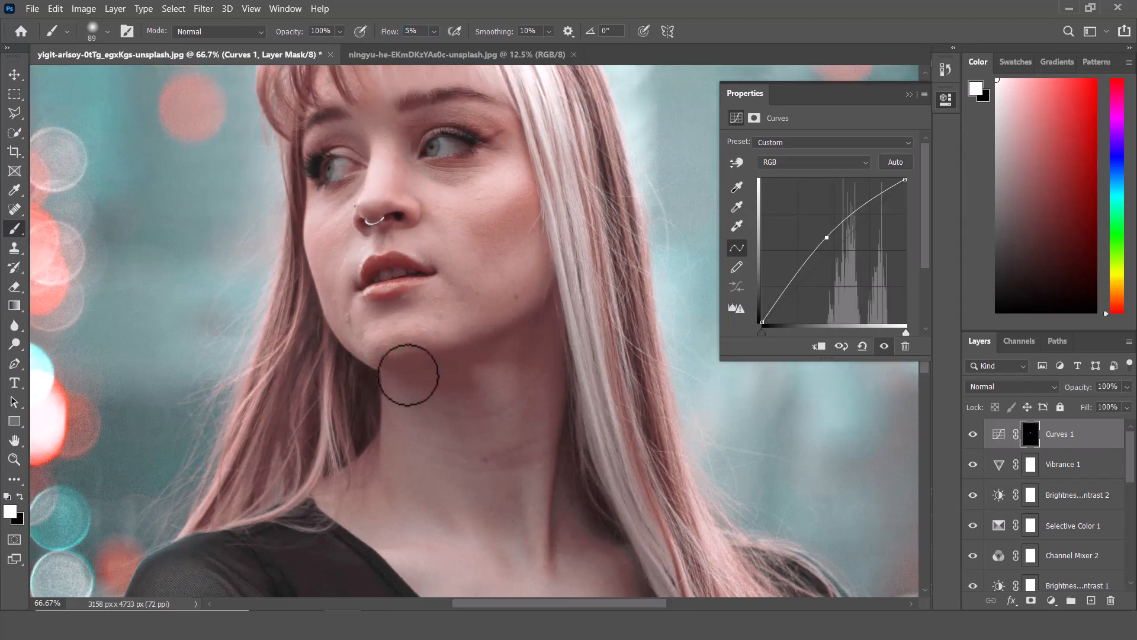
pyautogui.moveTo(409, 375); pyautogui.dragTo(374, 253)
pyautogui.moveTo(480, 503)
pyautogui.mouseDown()
pyautogui.moveTo(515, 503)
pyautogui.moveTo(336, 367)
pyautogui.moveTo(458, 387)
pyautogui.mouseUp()
pyautogui.moveTo(507, 452); pyautogui.dragTo(497, 452)
pyautogui.moveTo(508, 407)
pyautogui.mouseDown()
pyautogui.moveTo(485, 297)
pyautogui.moveTo(520, 448)
pyautogui.mouseUp()
pyautogui.moveTo(372, 529); pyautogui.dragTo(365, 201)
pyautogui.moveTo(454, 305); pyautogui.dragTo(503, 305)
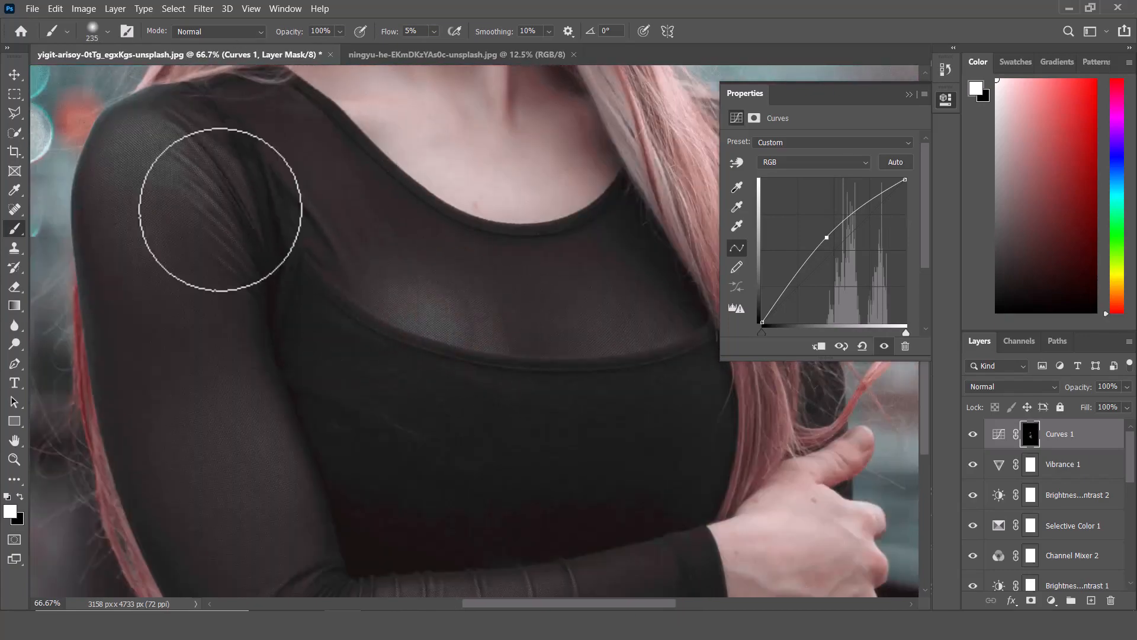
# Continue painting the Curves 1 mask over the shirt, arms and hair strands, raising flow to 17%.
pyautogui.moveTo(244, 414); pyautogui.dragTo(231, 296)
pyautogui.moveTo(567, 474)
pyautogui.mouseDown()
pyautogui.moveTo(576, 438)
pyautogui.moveTo(564, 497)
pyautogui.moveTo(449, 498)
pyautogui.mouseUp()
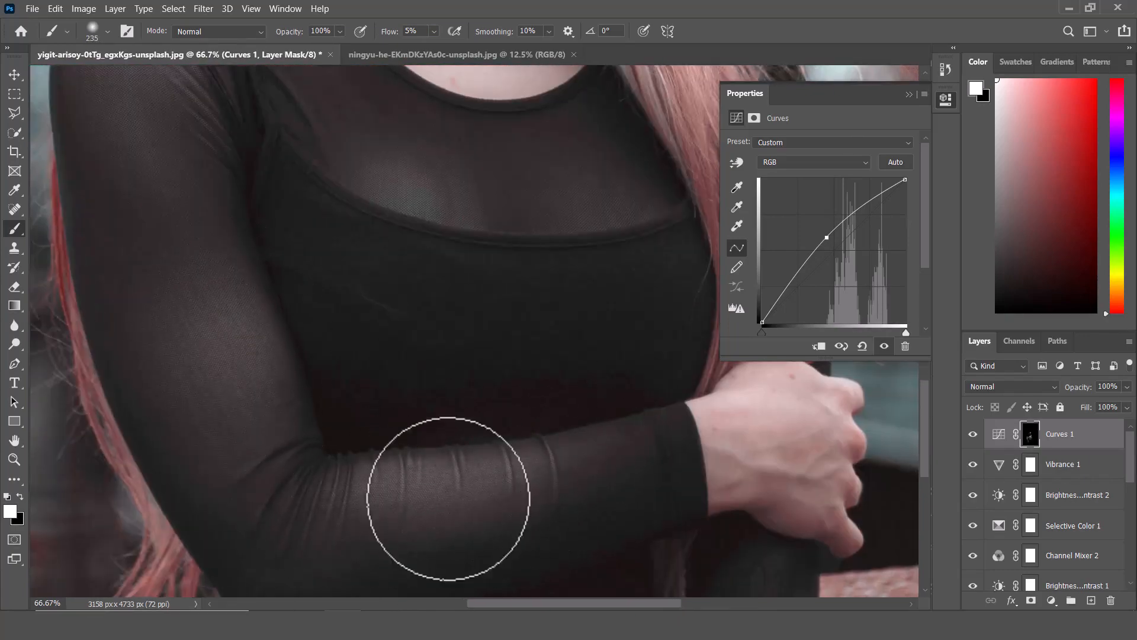
pyautogui.moveTo(794, 440); pyautogui.dragTo(559, 393)
pyautogui.moveTo(520, 249); pyautogui.dragTo(532, 108)
pyautogui.moveTo(583, 424); pyautogui.dragTo(589, 251)
pyautogui.moveTo(89, 309); pyautogui.dragTo(418, 322)
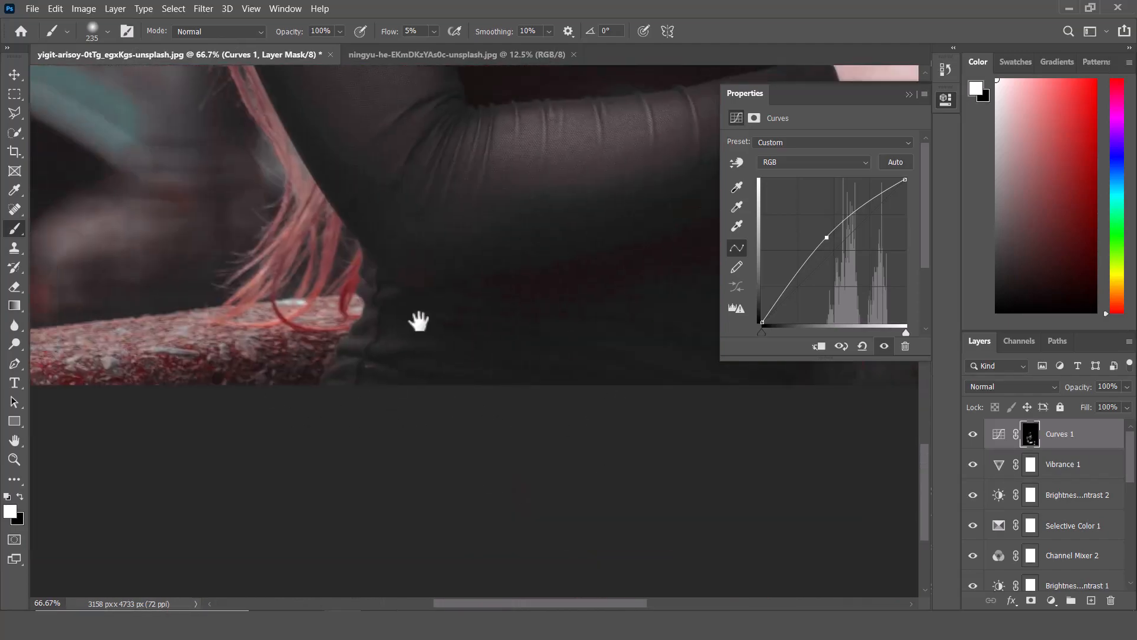
pyautogui.moveTo(536, 74)
pyautogui.mouseDown()
pyautogui.moveTo(537, 459)
pyautogui.moveTo(501, 560)
pyautogui.mouseUp()
pyautogui.moveTo(434, 333); pyautogui.dragTo(376, 595)
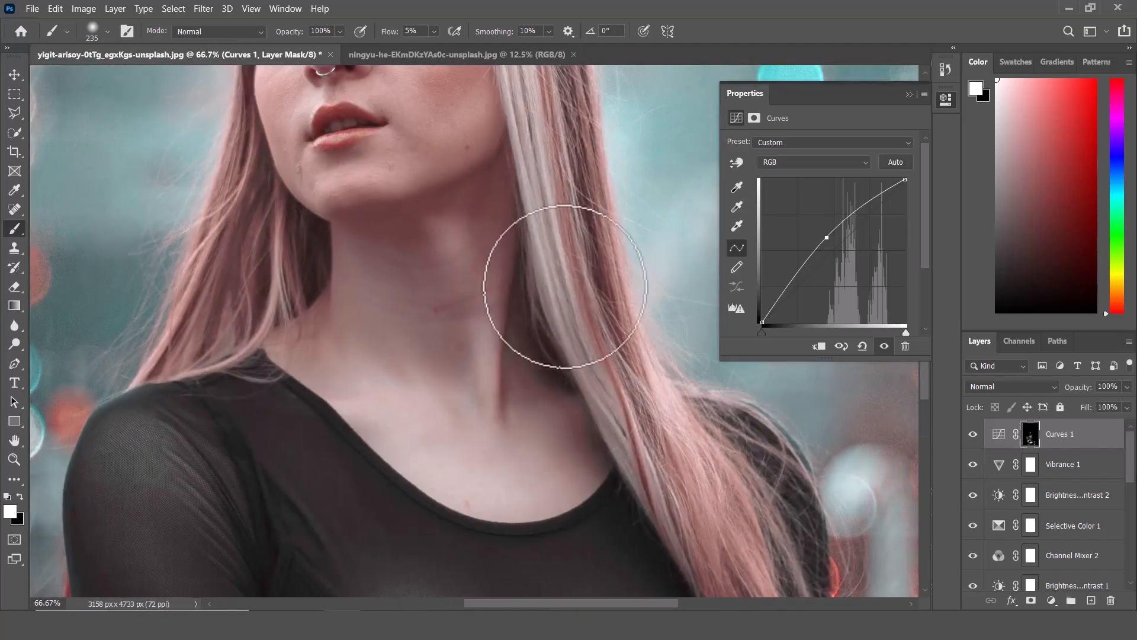
pyautogui.moveTo(384, 33); pyautogui.dragTo(391, 34)
pyautogui.moveTo(515, 146)
pyautogui.mouseDown()
pyautogui.moveTo(474, 145)
pyautogui.moveTo(598, 409)
pyautogui.mouseUp()
pyautogui.moveTo(571, 155); pyautogui.dragTo(573, 366)
pyautogui.moveTo(514, 184); pyautogui.dragTo(557, 423)
pyautogui.moveTo(539, 279); pyautogui.dragTo(549, 331)
pyautogui.moveTo(550, 331); pyautogui.dragTo(480, 130)
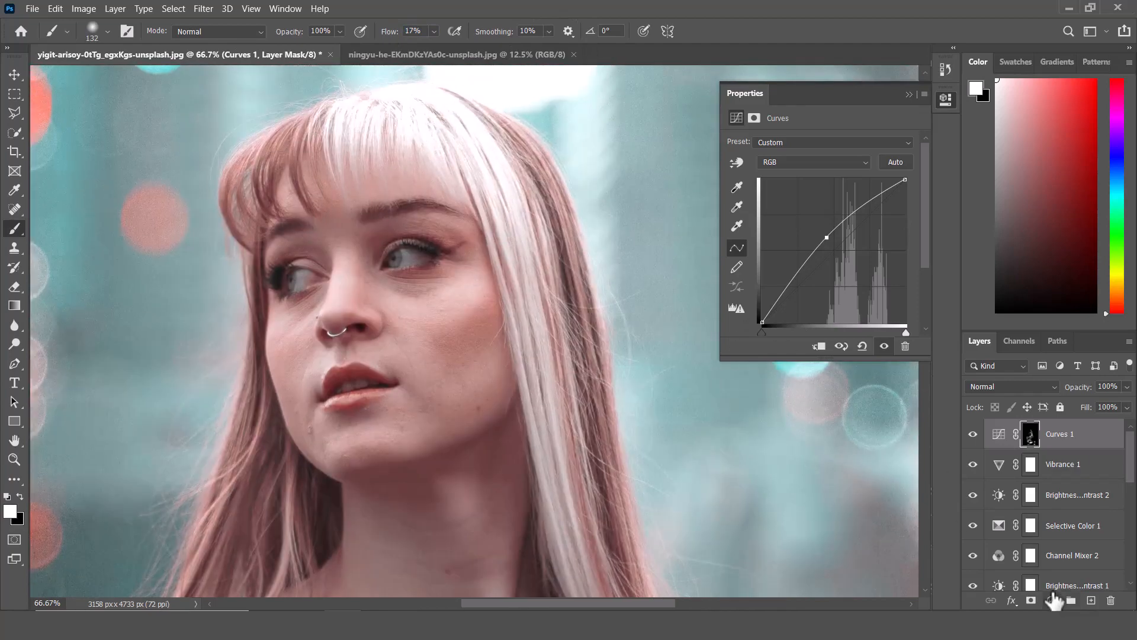
# Add a second Curves adjustment that darkens the midtones, and invert its mask to black.
pyautogui.click(1052, 600)
pyautogui.click(1043, 410)
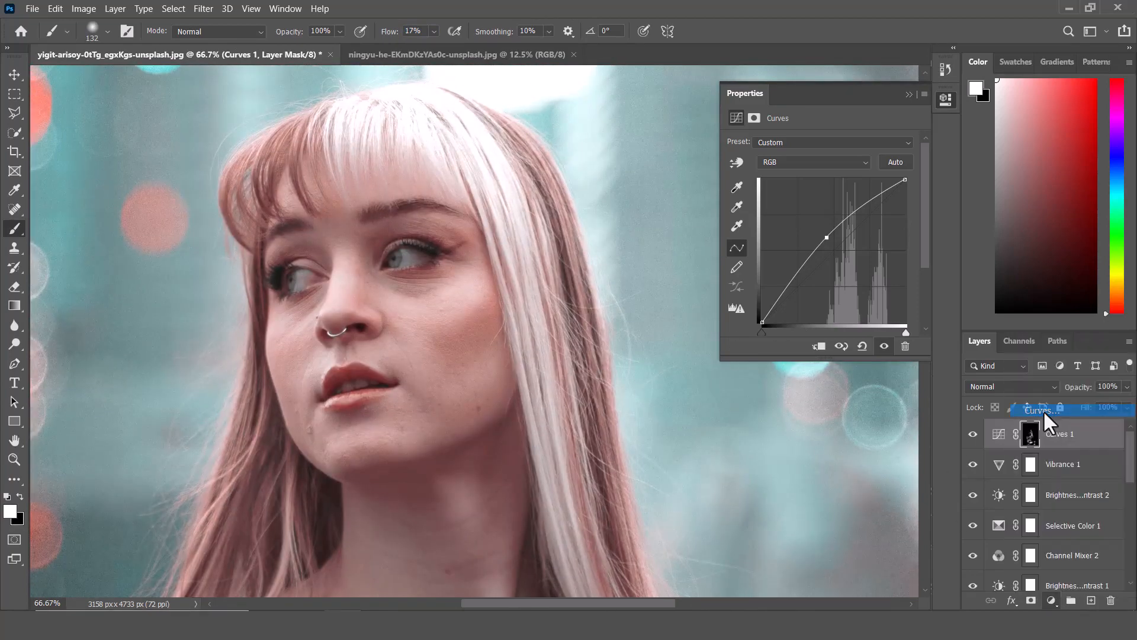
pyautogui.click(834, 250)
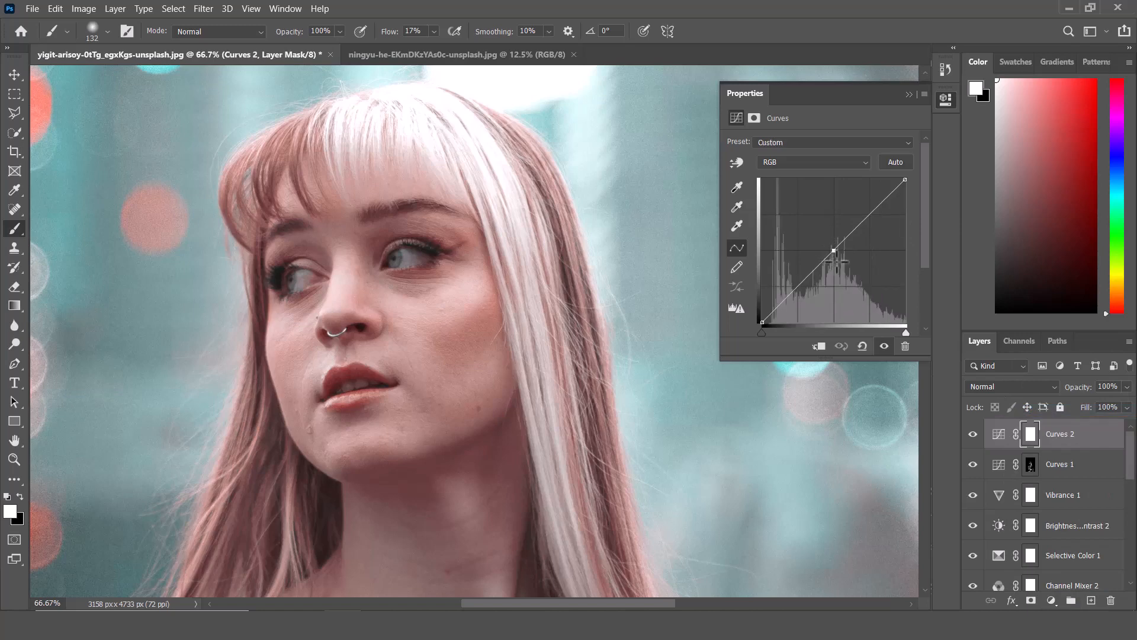
pyautogui.moveTo(834, 251); pyautogui.dragTo(839, 258)
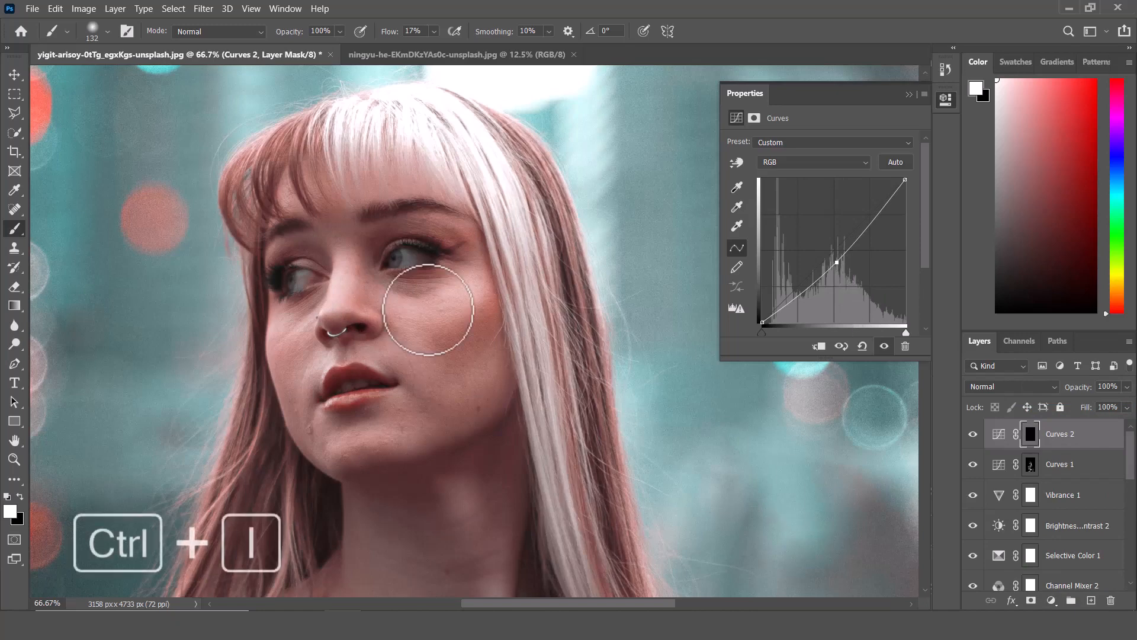
pyautogui.hotkey('ctrl', 'i')
# Paint white at 7% flow on the Curves 2 mask to deepen shadows on the face, neck and shirt.
pyautogui.moveTo(388, 32); pyautogui.dragTo(382, 33)
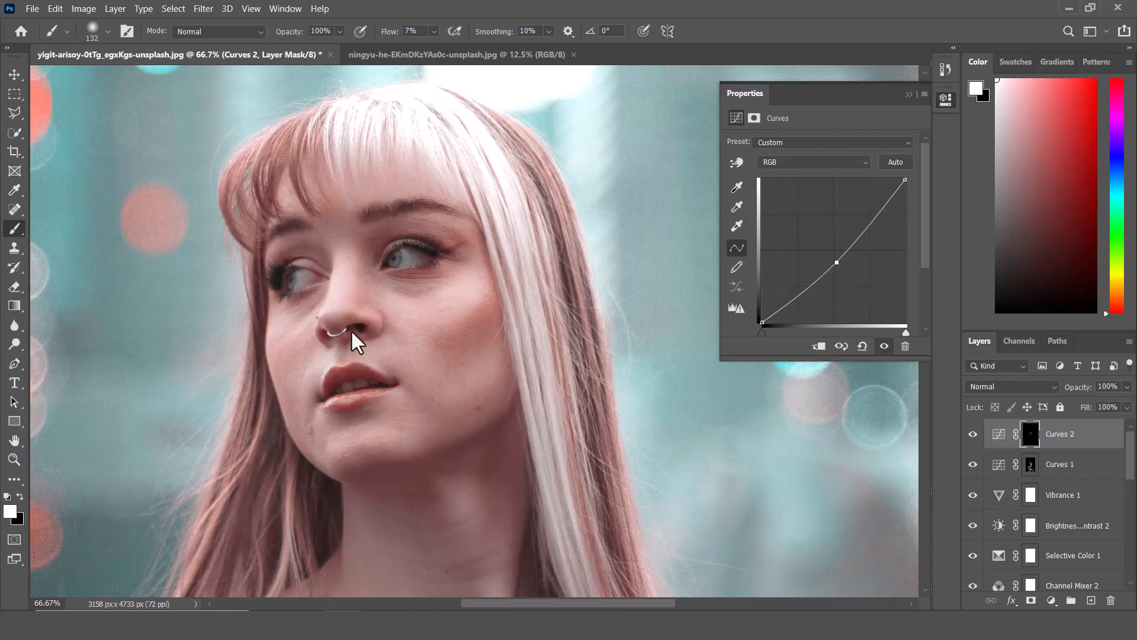
pyautogui.moveTo(372, 307); pyautogui.dragTo(331, 324)
pyautogui.moveTo(480, 485); pyautogui.dragTo(426, 193)
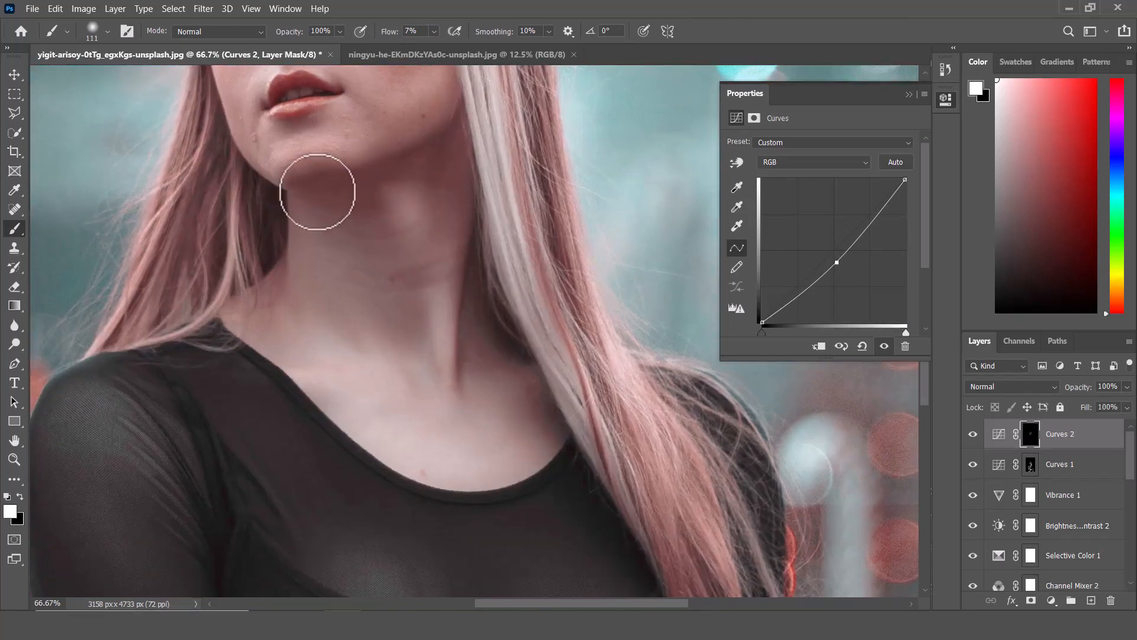
pyautogui.moveTo(493, 403); pyautogui.dragTo(579, 197)
pyautogui.moveTo(578, 419); pyautogui.dragTo(564, 391)
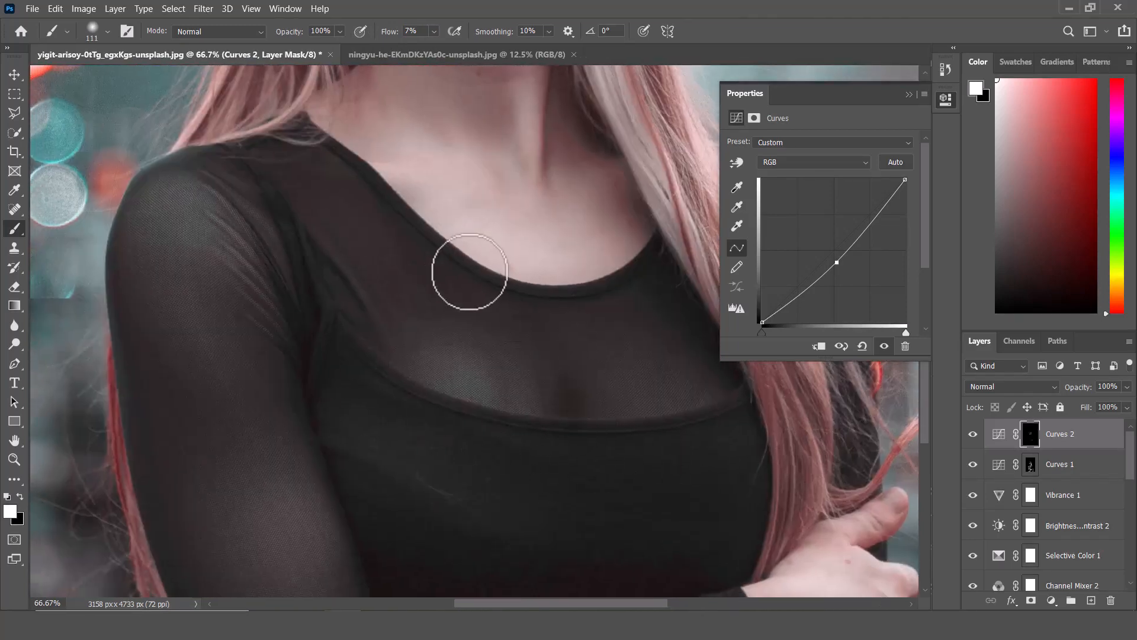
pyautogui.moveTo(563, 515); pyautogui.dragTo(374, 228)
pyautogui.moveTo(454, 243); pyautogui.dragTo(481, 246)
pyautogui.moveTo(256, 235)
pyautogui.mouseDown()
pyautogui.moveTo(480, 436)
pyautogui.moveTo(135, 467)
pyautogui.mouseUp()
pyautogui.moveTo(364, 340); pyautogui.dragTo(571, 396)
pyautogui.moveTo(330, 231); pyautogui.dragTo(308, 498)
pyautogui.moveTo(431, 137); pyautogui.dragTo(368, 530)
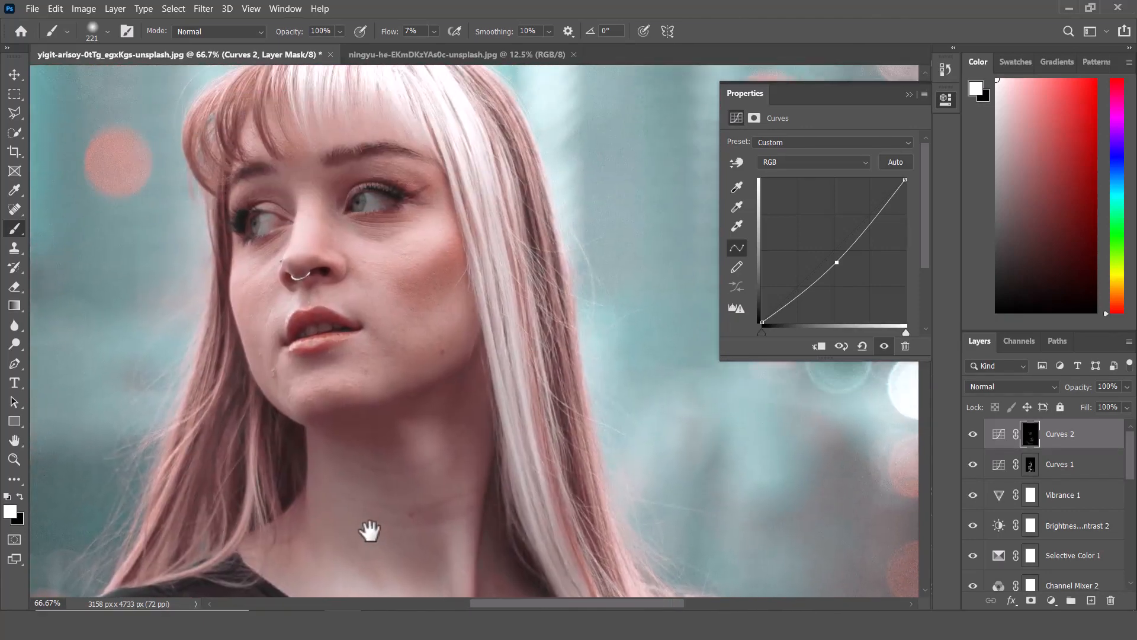
# Group the two Curves layers together and toggle the group's visibility to compare the dodge and burn.
pyautogui.click(1051, 601)
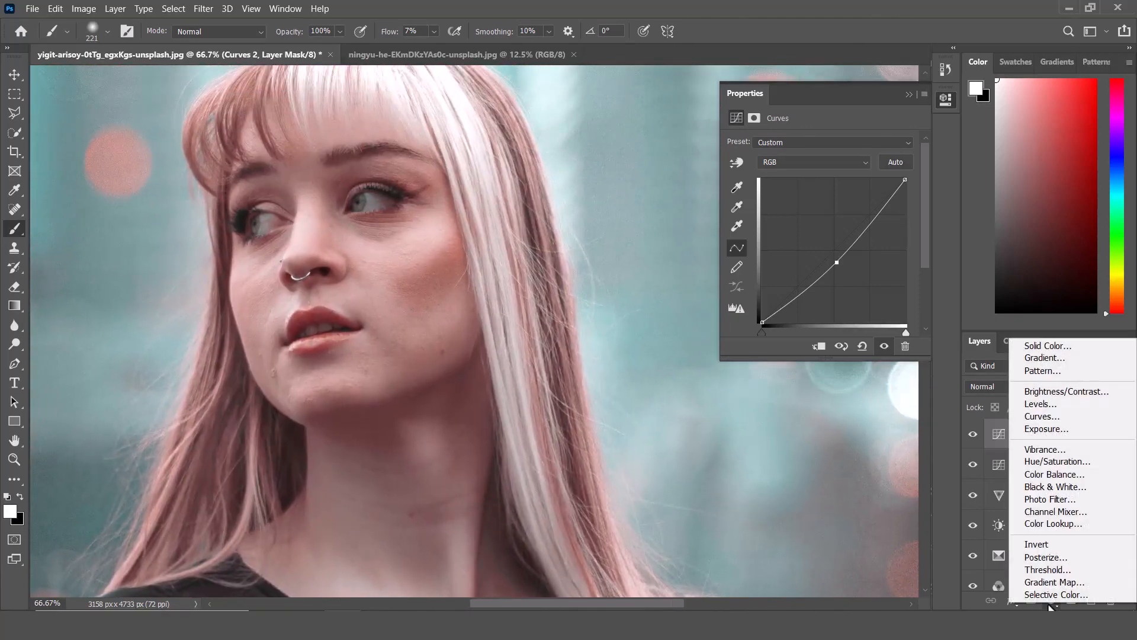
pyautogui.click(972, 186)
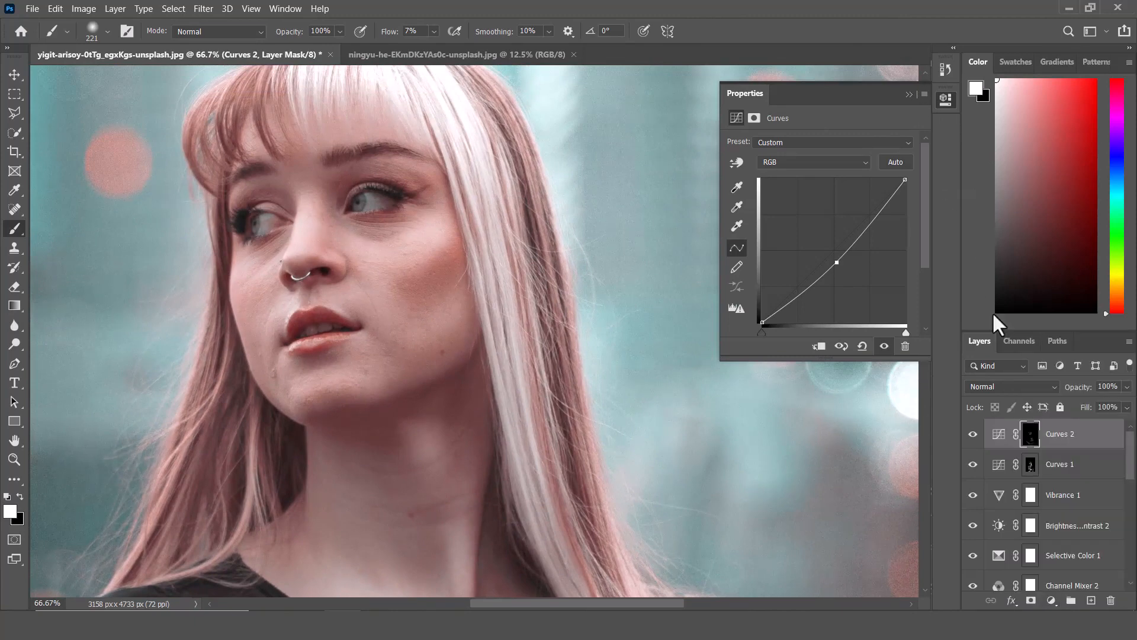
pyautogui.keyDown('shift'); pyautogui.click(1065, 468); pyautogui.keyUp('shift')
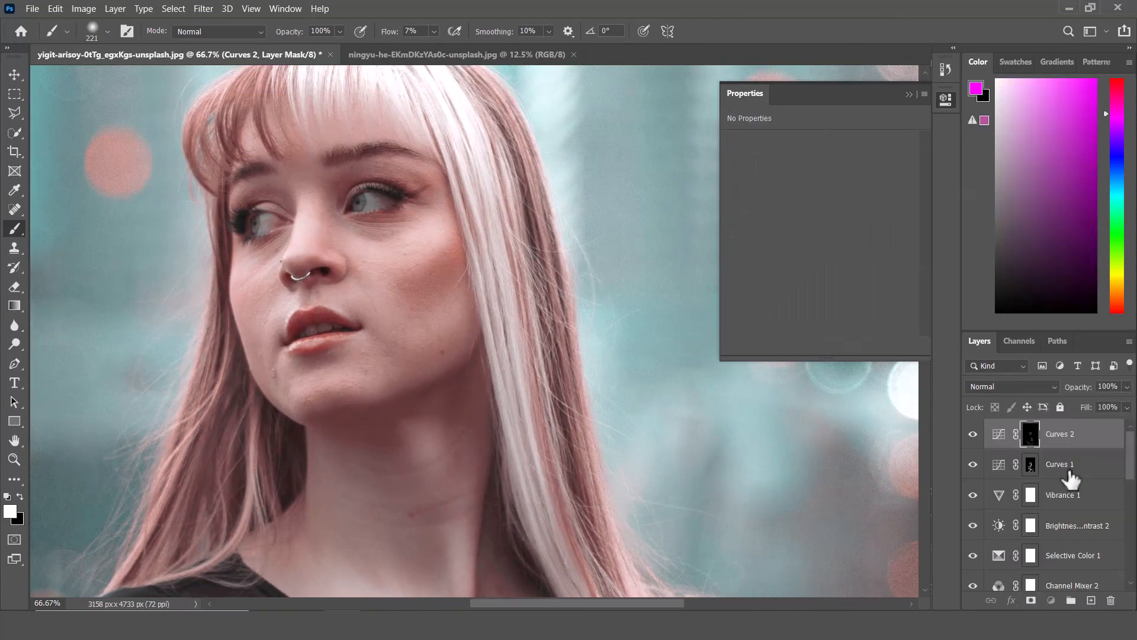
pyautogui.click(1071, 600)
pyautogui.click(973, 427)
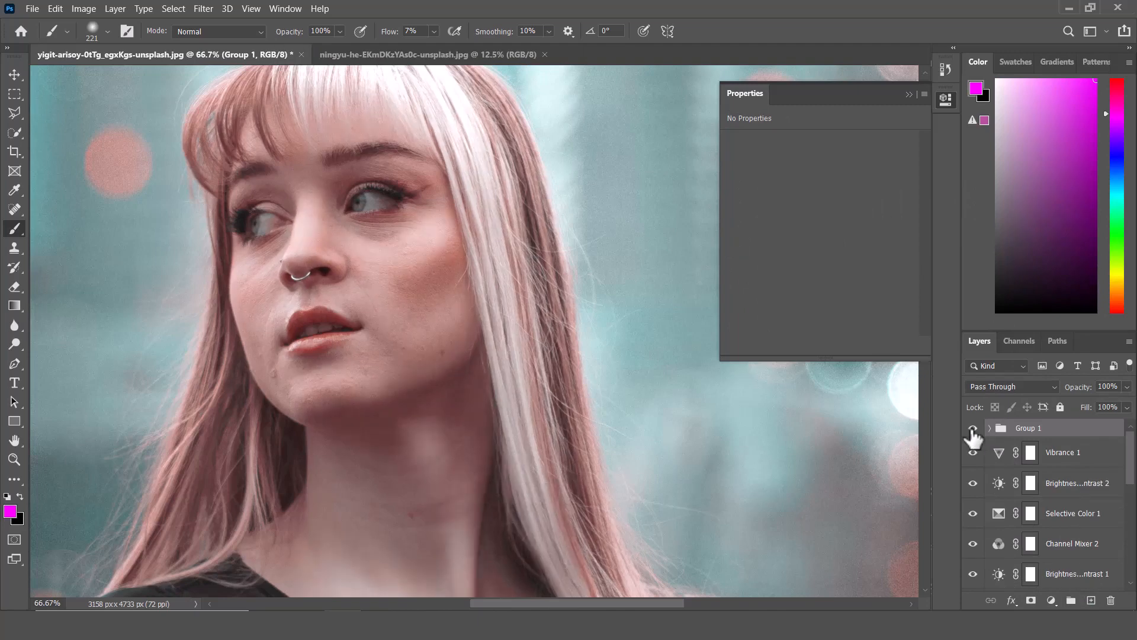
pyautogui.hotkey('ctrl', '-')
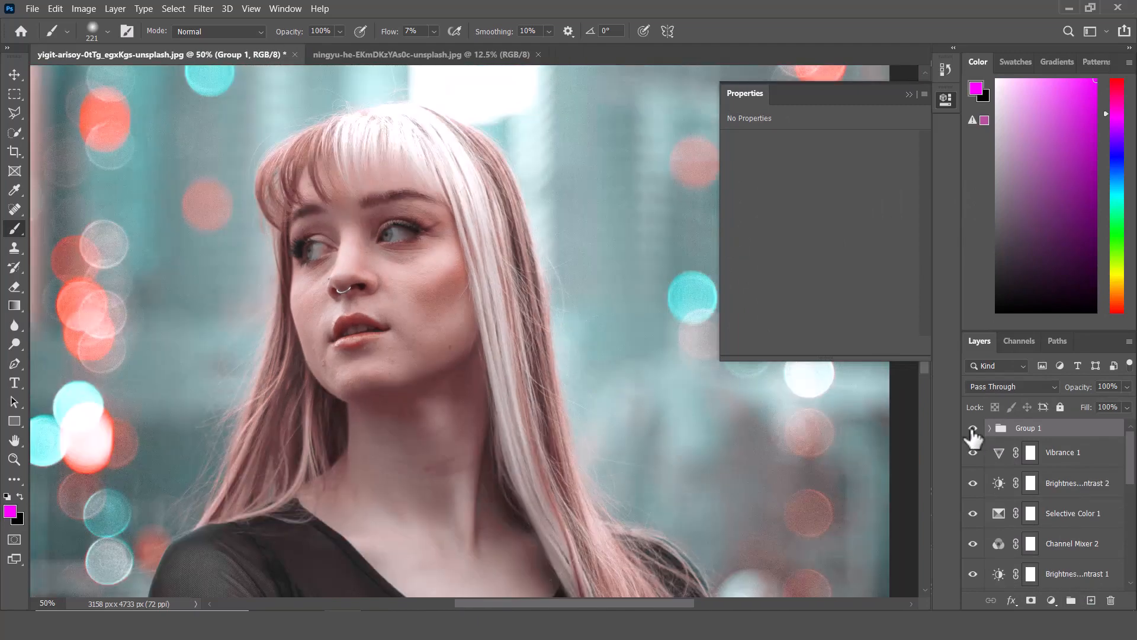
# Fit the image on screen and toggle the dodge-and-burn group's visibility on and off to compare.
pyautogui.hotkey('ctrl', '0')
pyautogui.click(973, 427)
pyautogui.click(973, 428)
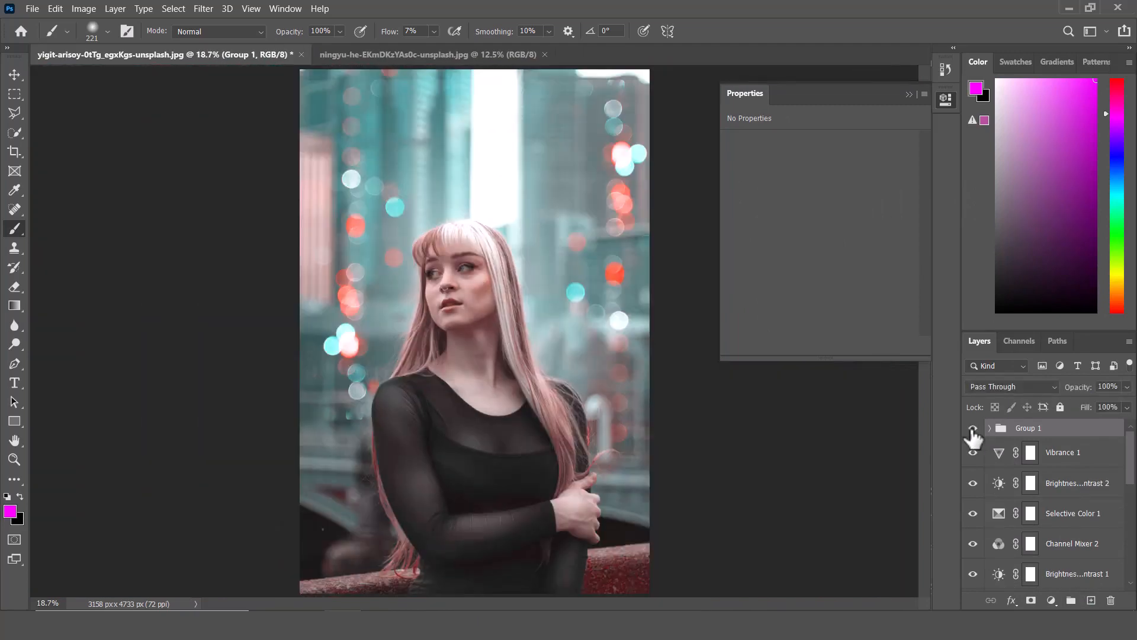
pyautogui.click(973, 428)
pyautogui.click(973, 428)
# Stamp all visible layers into a new merged layer on top and convert it to a smart object.
pyautogui.hotkey('ctrl', 'alt', 'shift', 'v')
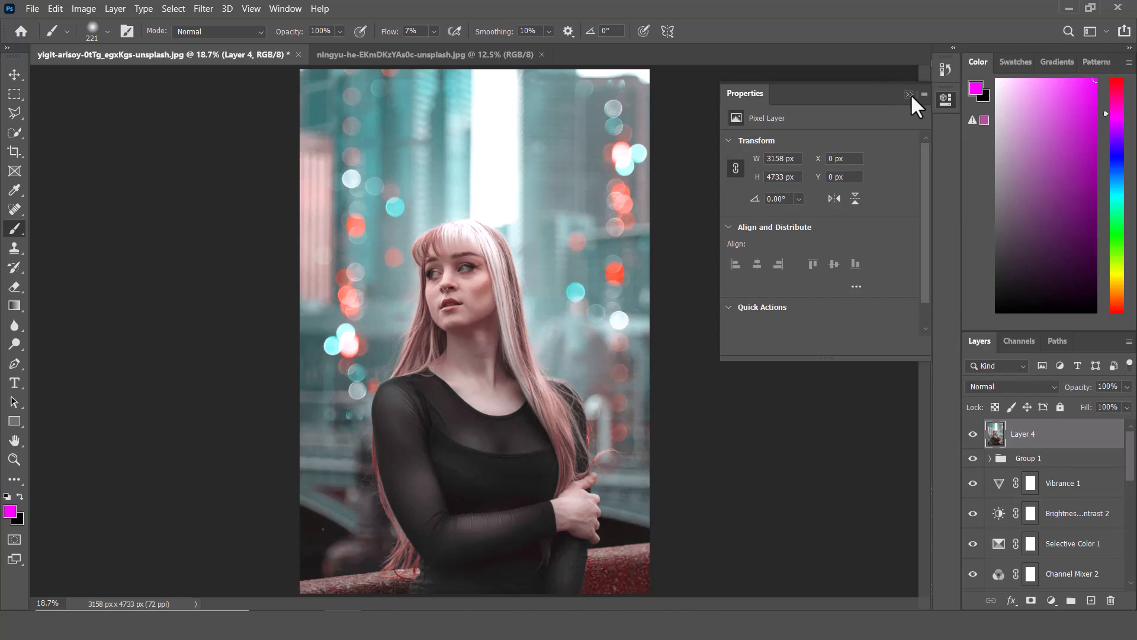
pyautogui.click(910, 94)
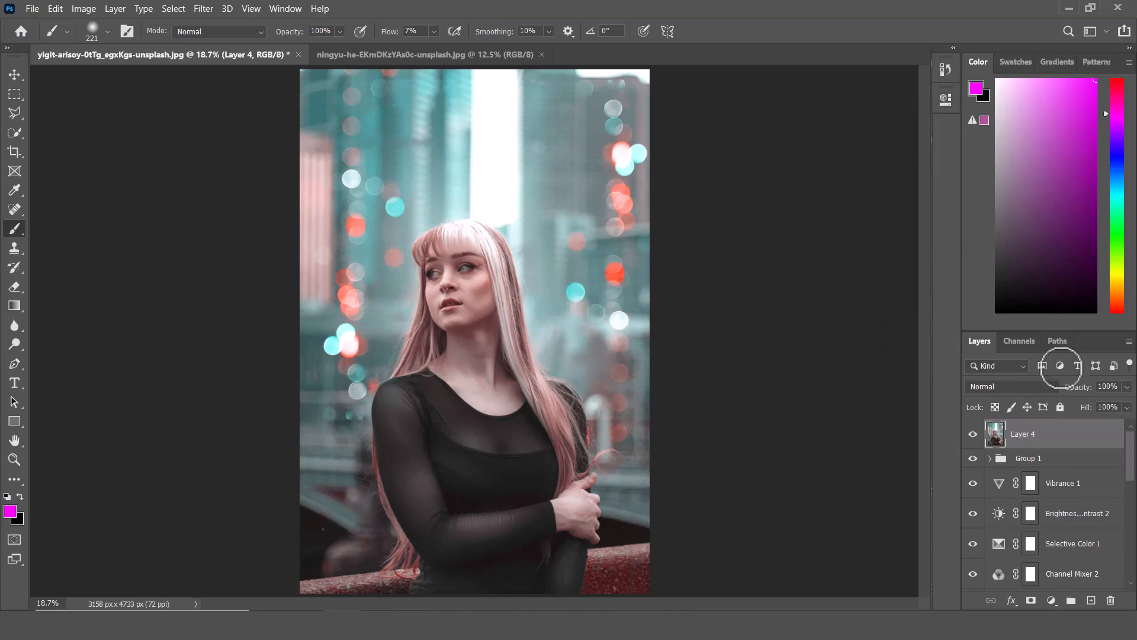
pyautogui.rightClick(1101, 435)
pyautogui.click(940, 193)
# Open the Camera Raw Filter and set Tint +7, Contrast +6, Whites +4, Texture +3, Vibrance +12 with small tonal tweaks.
pyautogui.click(203, 9)
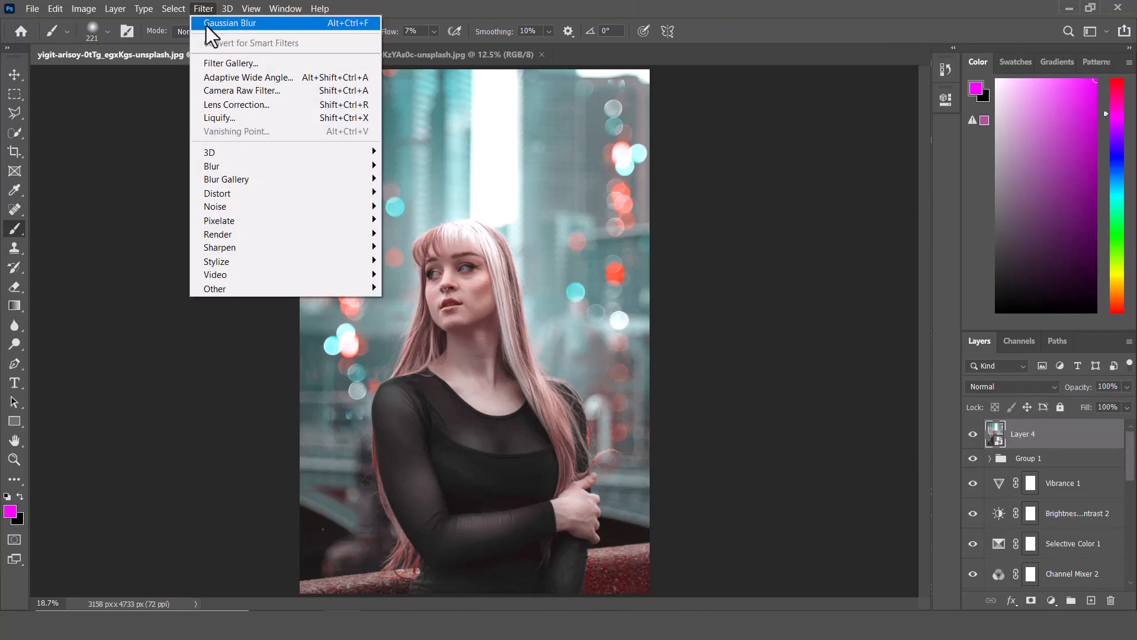
pyautogui.click(222, 96)
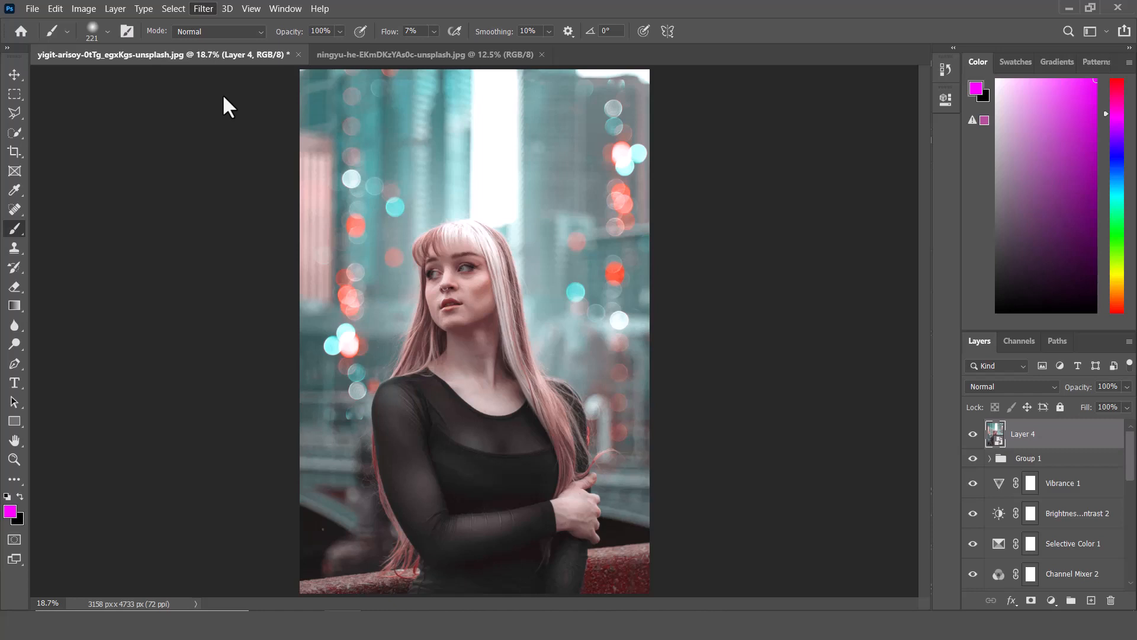
pyautogui.hotkey('shift', 'ctrl', 'a')
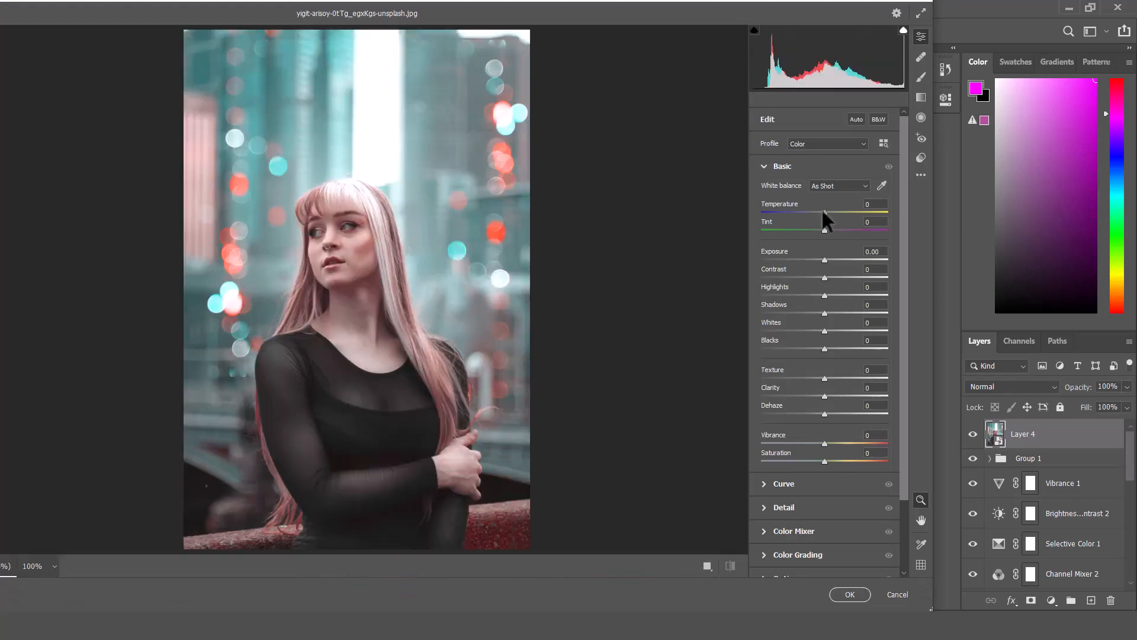
pyautogui.moveTo(823, 212)
pyautogui.mouseDown()
pyautogui.moveTo(814, 213)
pyautogui.moveTo(827, 229)
pyautogui.mouseUp()
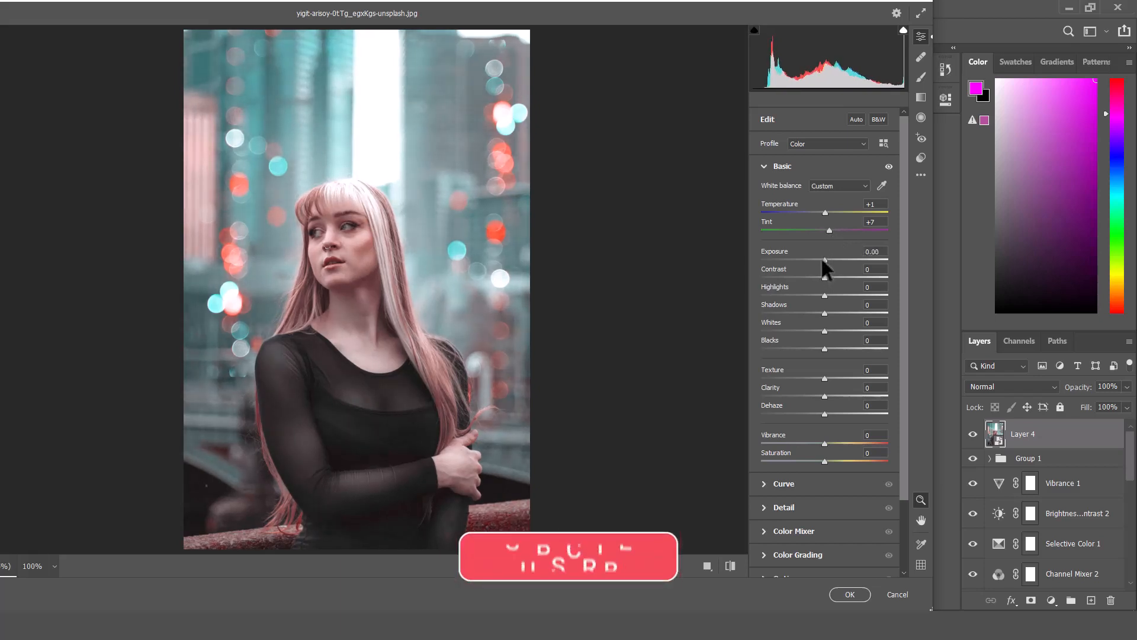
pyautogui.moveTo(824, 277); pyautogui.dragTo(827, 395)
pyautogui.moveTo(825, 443); pyautogui.dragTo(832, 443)
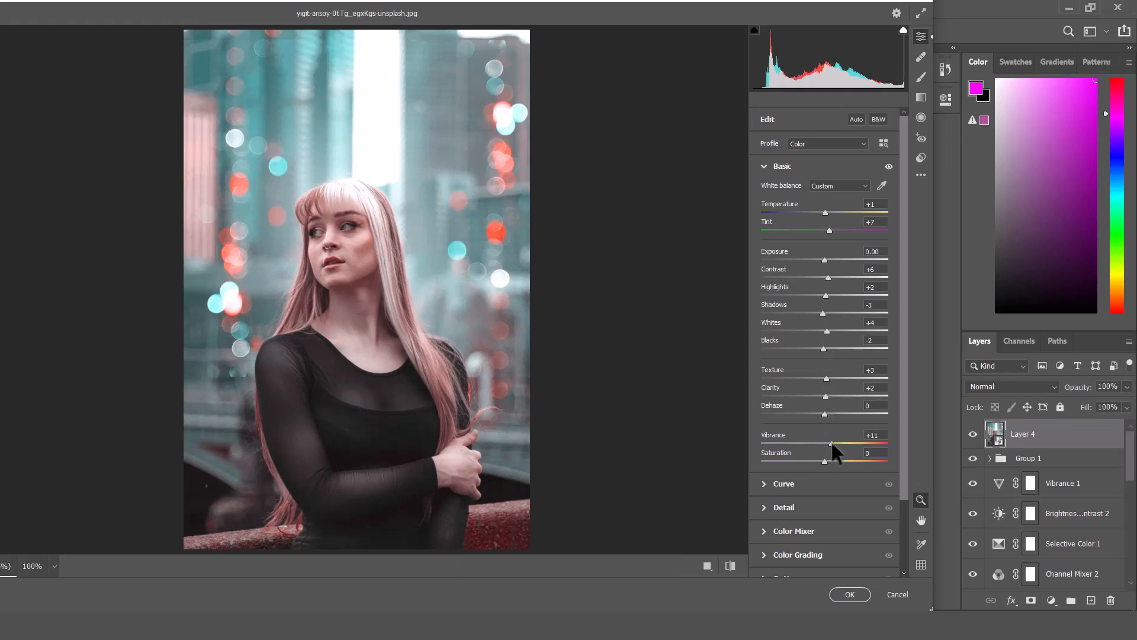
# Adjust the Camera Raw curve sliders to Highlights +5, Lights -4, Darks -2 and Shadows +5.
pyautogui.click(763, 166)
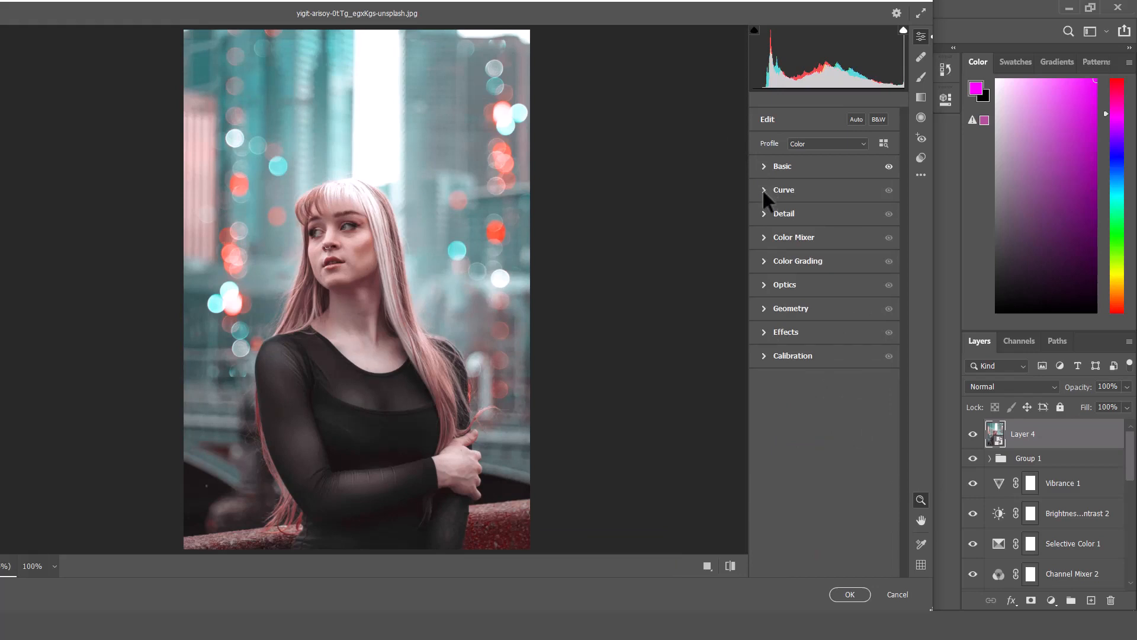
pyautogui.click(764, 189)
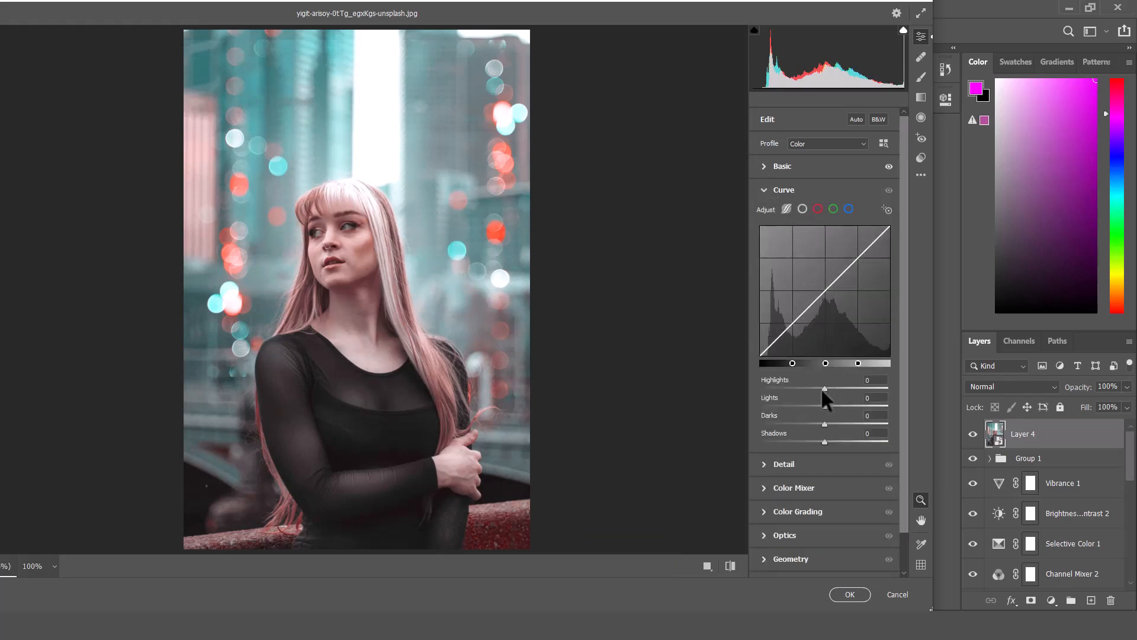
pyautogui.moveTo(819, 388); pyautogui.dragTo(829, 442)
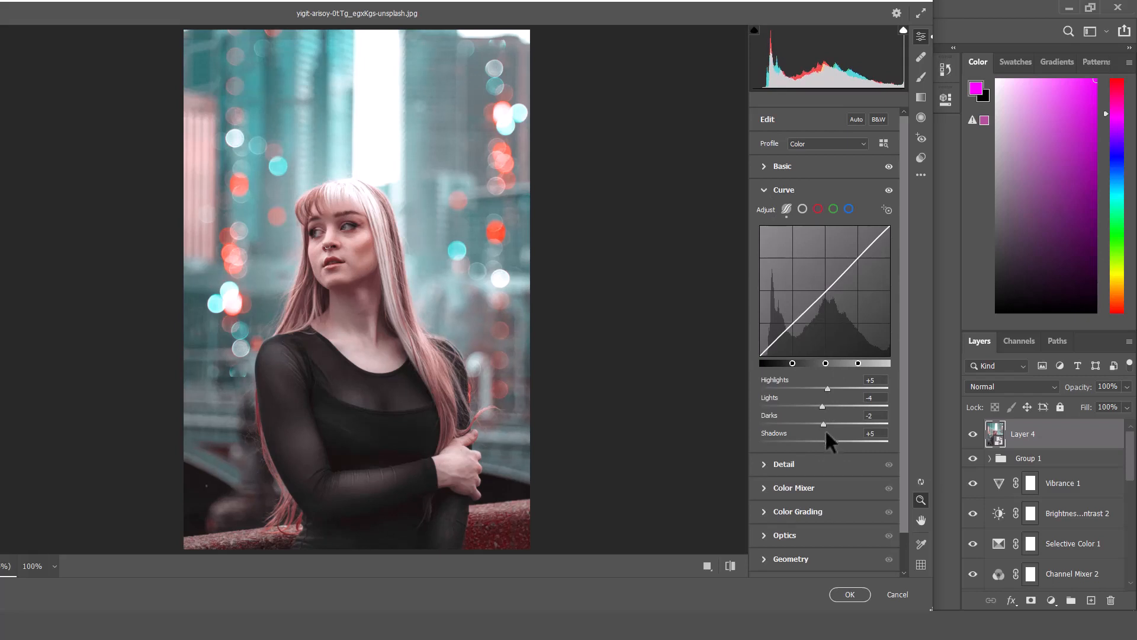
pyautogui.click(766, 190)
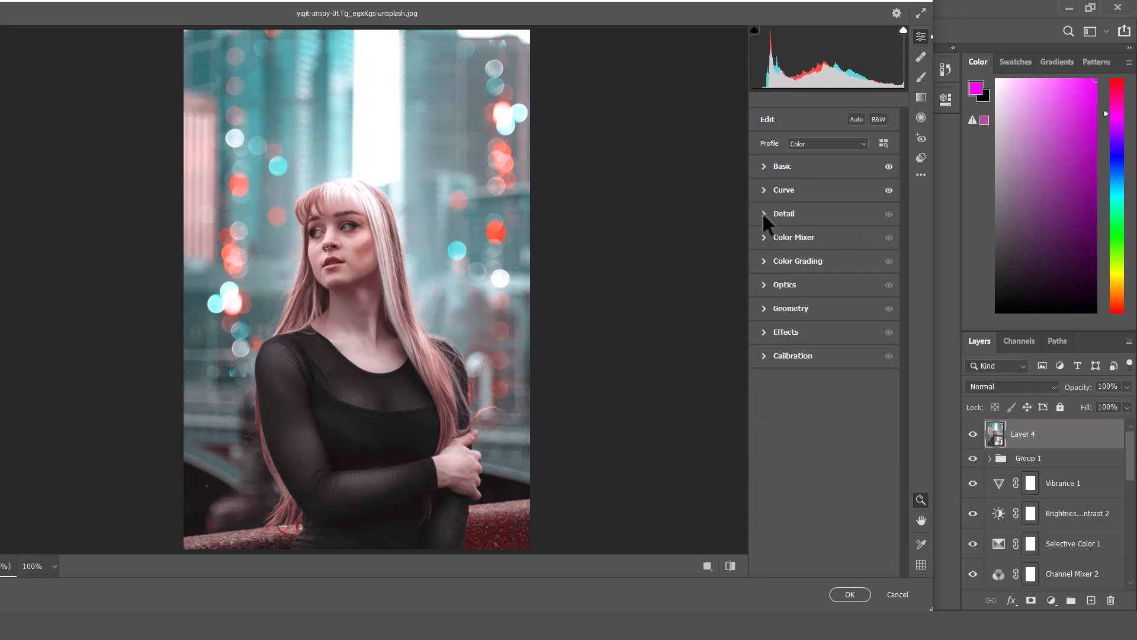
# Open the Detail section and apply a small sharpening adjustment.
pyautogui.click(764, 215)
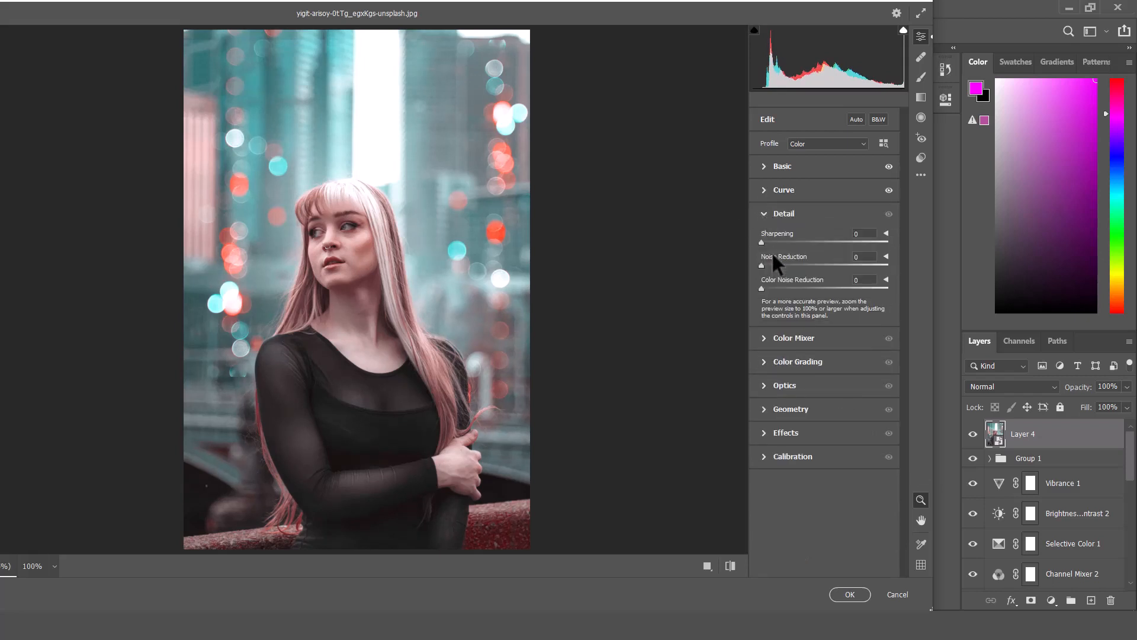
pyautogui.click(772, 242)
pyautogui.click(763, 214)
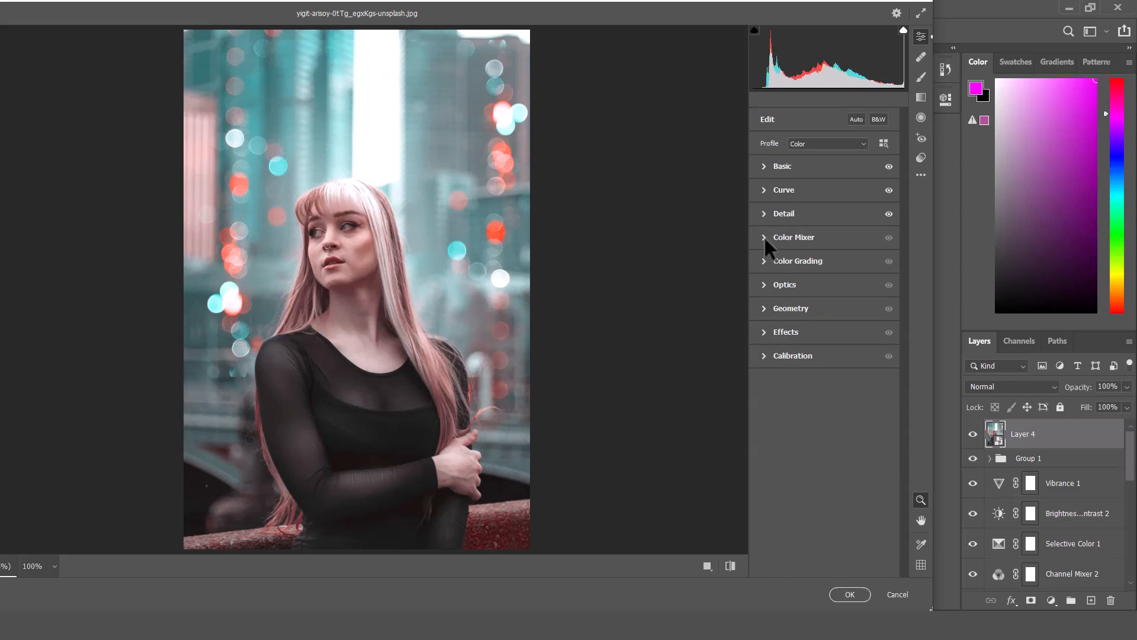
# Raise the saturation of the color ranges in the HSL Color Mixer.
pyautogui.click(764, 237)
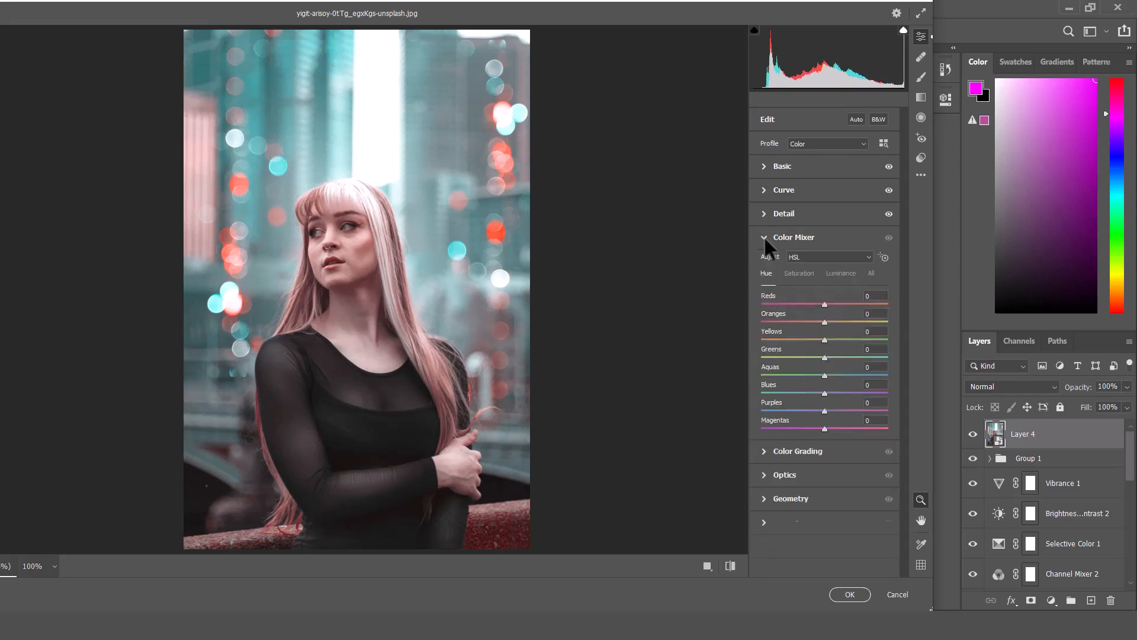
pyautogui.click(806, 273)
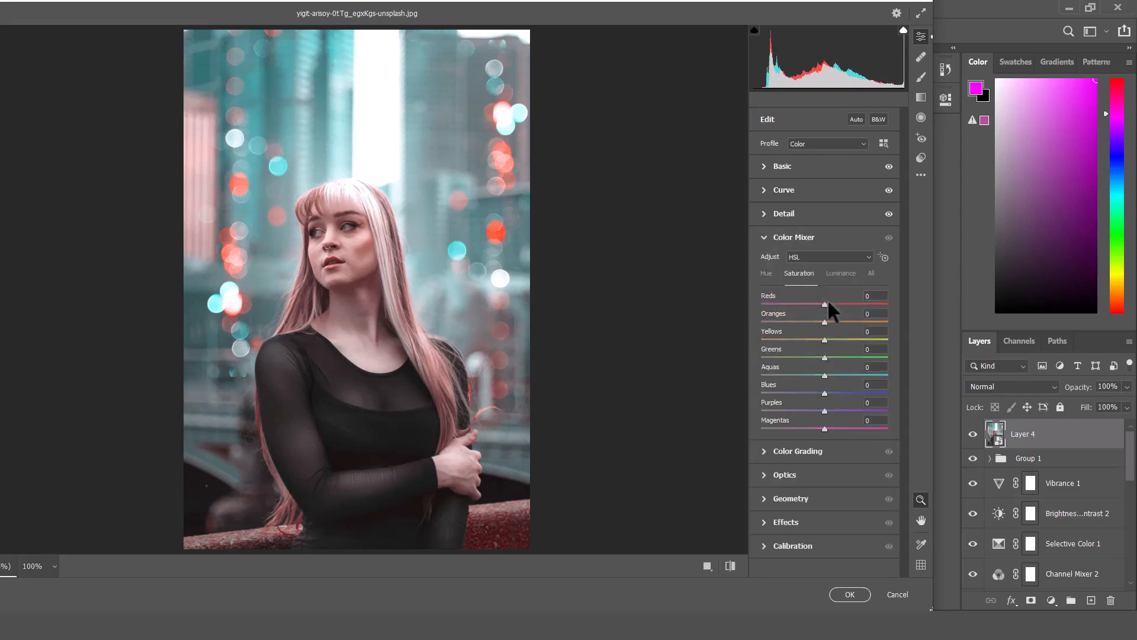
pyautogui.moveTo(824, 304); pyautogui.dragTo(830, 320)
pyautogui.click(835, 339)
pyautogui.click(834, 358)
pyautogui.click(834, 375)
pyautogui.click(834, 393)
pyautogui.click(833, 410)
pyautogui.click(835, 428)
# Raise HSL luminance to Reds +12, Oranges +11, Yellows +13, Greens +9, Aquas +2, Blues +9, Purples +9, Magentas +14.
pyautogui.click(837, 279)
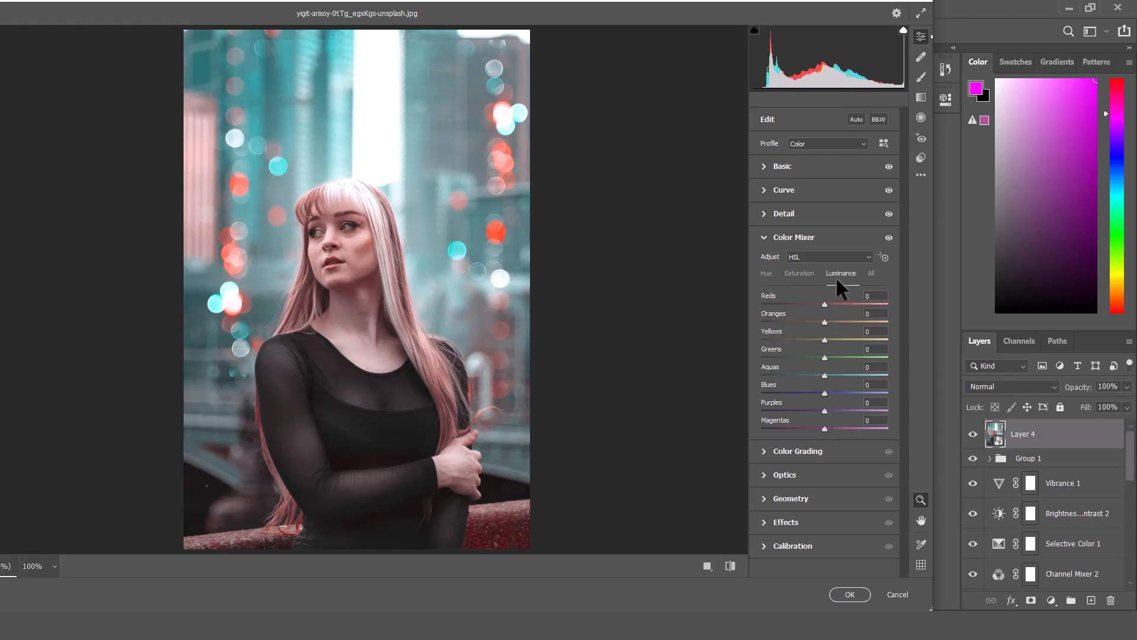
pyautogui.moveTo(825, 302); pyautogui.dragTo(834, 427)
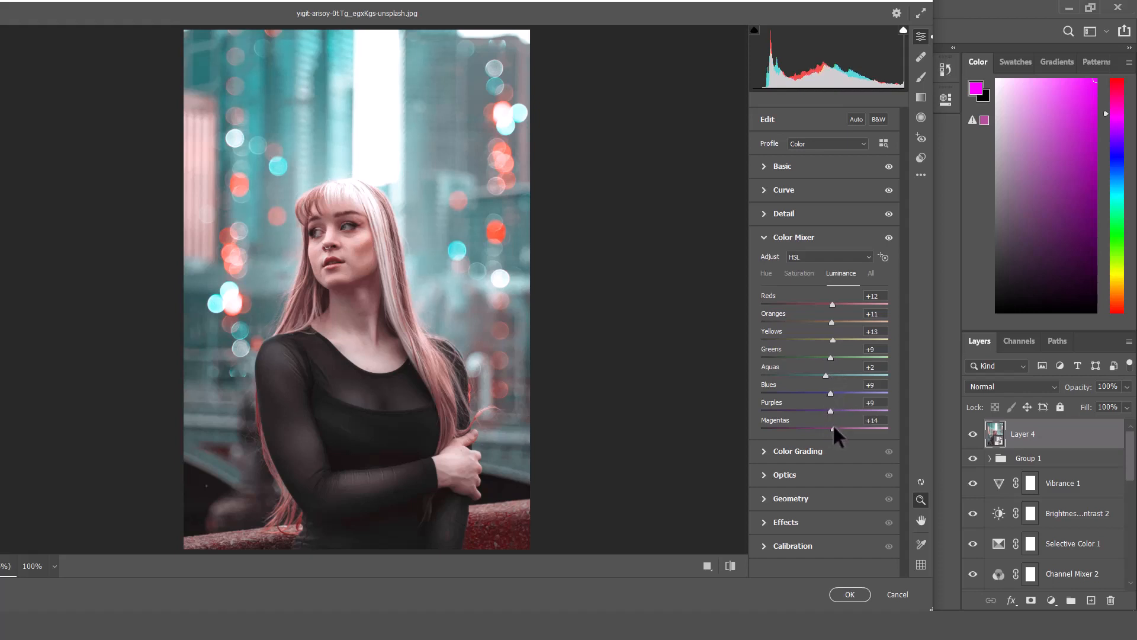
pyautogui.click(763, 238)
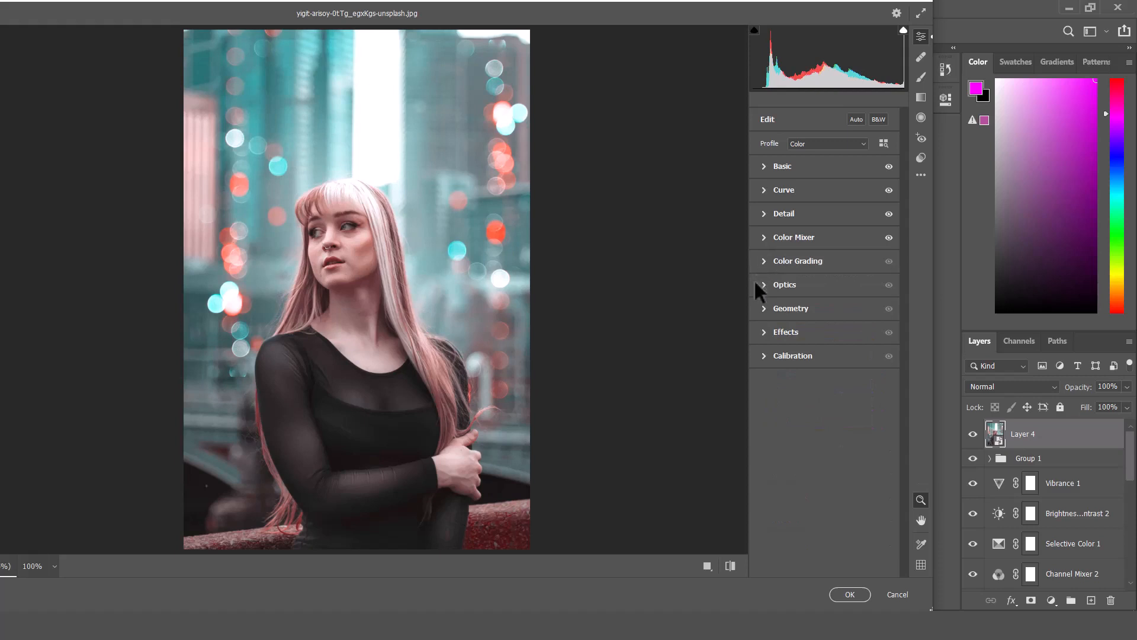
# Add a vignette of -37 in Optics and apply the Camera Raw filter.
pyautogui.click(762, 284)
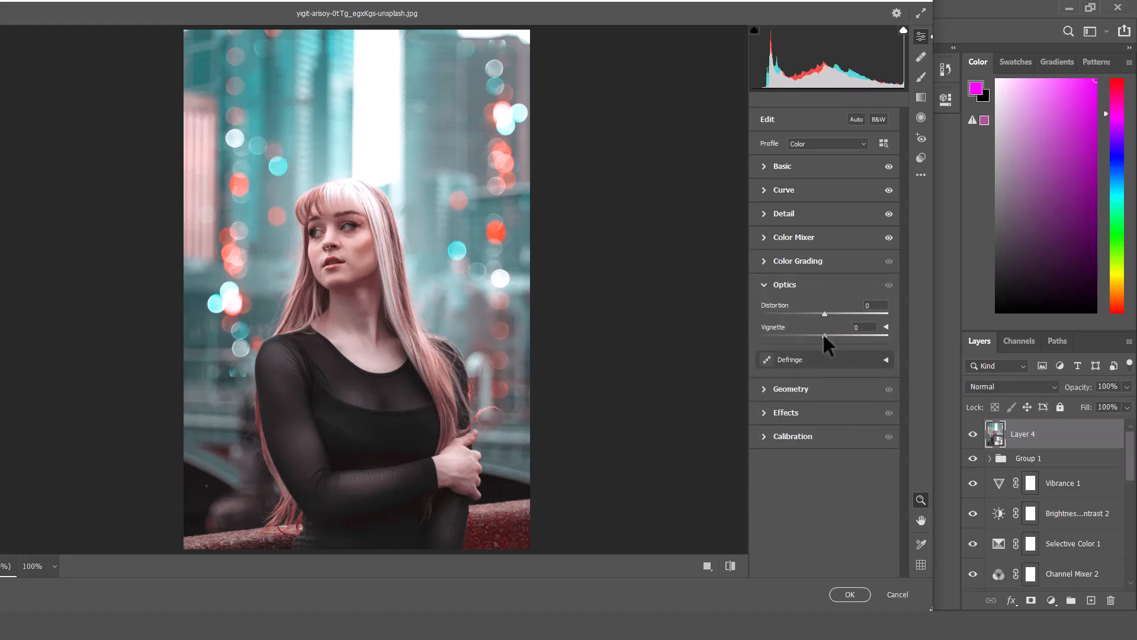
pyautogui.moveTo(812, 336); pyautogui.dragTo(800, 337)
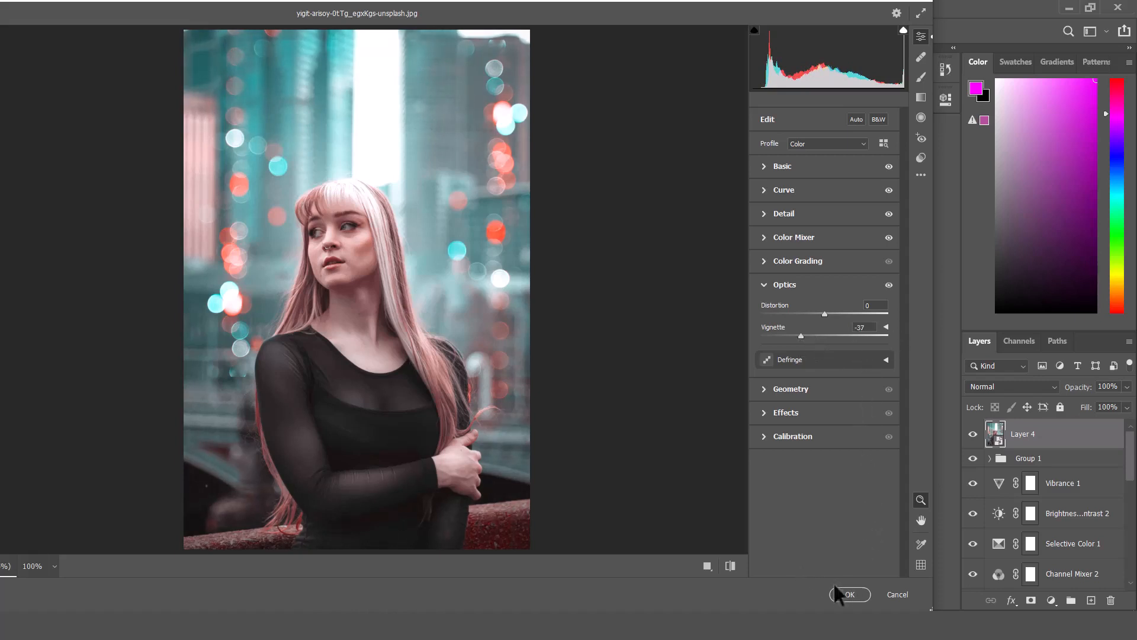
pyautogui.click(858, 594)
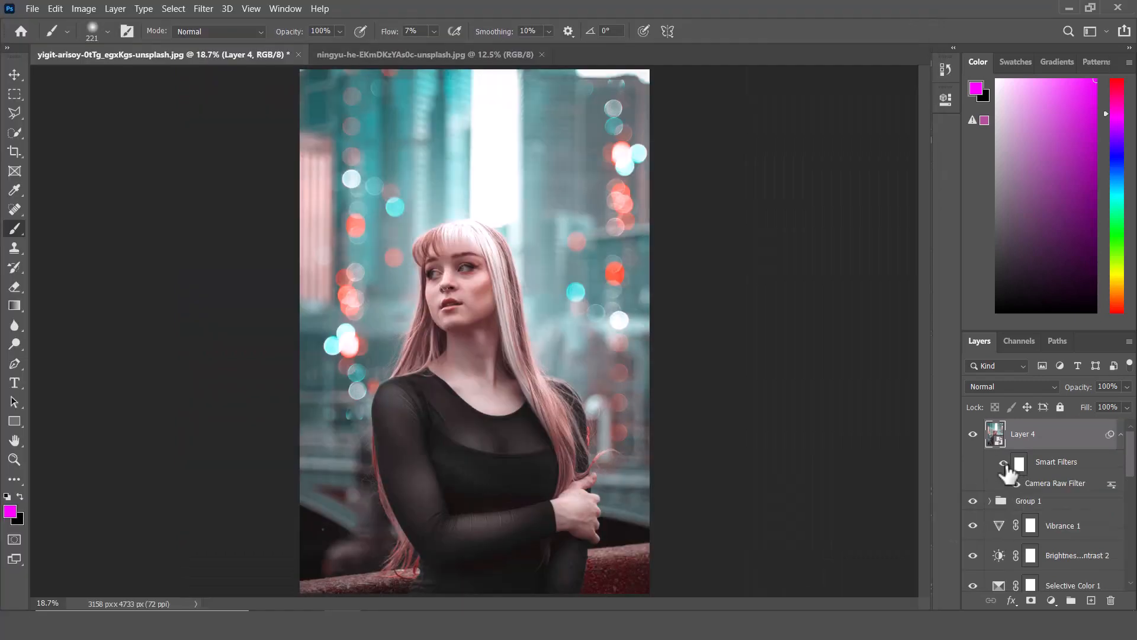
# Toggle the Camera Raw smart filter and solo the Background layer to compare before and after.
pyautogui.click(1005, 463)
pyautogui.click(1005, 463)
pyautogui.click(1005, 464)
pyautogui.click(1007, 463)
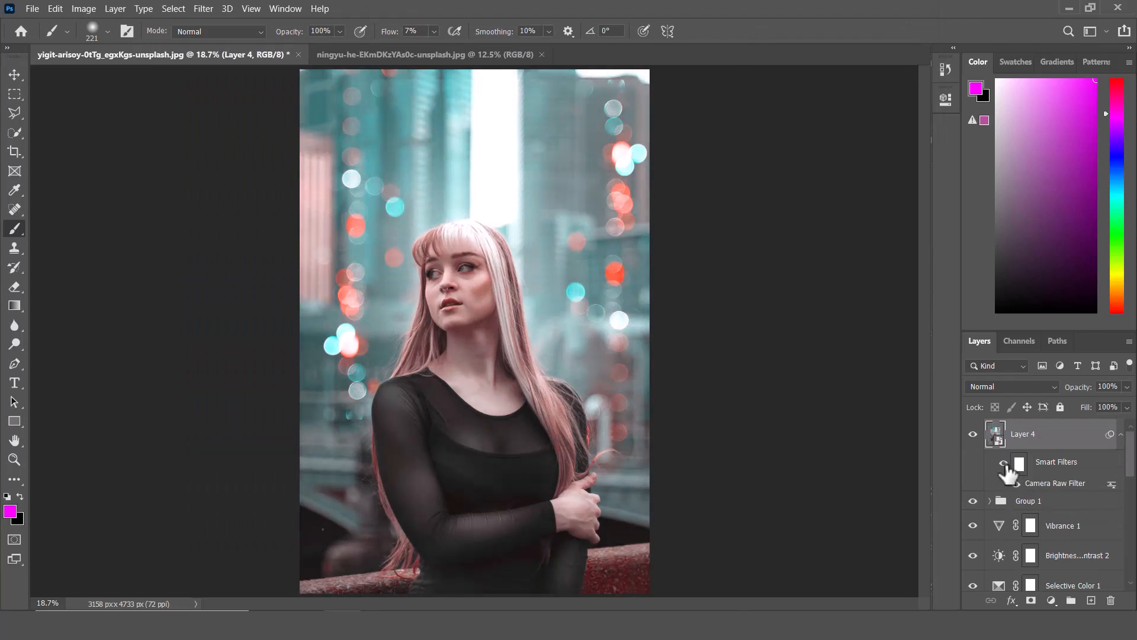
pyautogui.scroll(-5, 1007, 494)
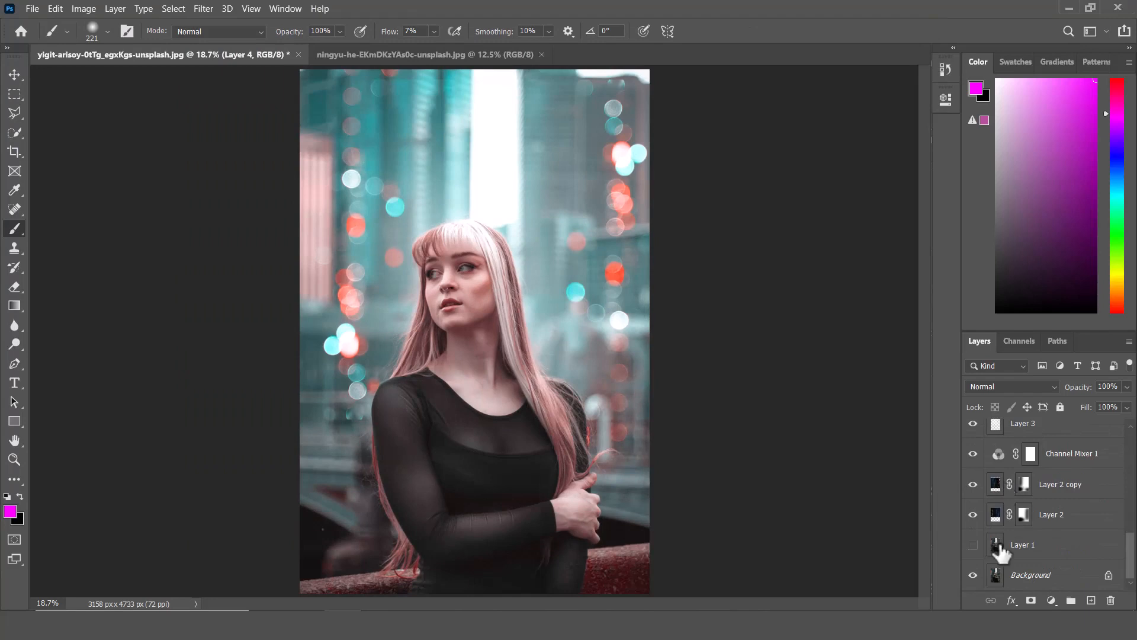
pyautogui.keyDown('alt'); pyautogui.click(974, 576); pyautogui.keyUp('alt')
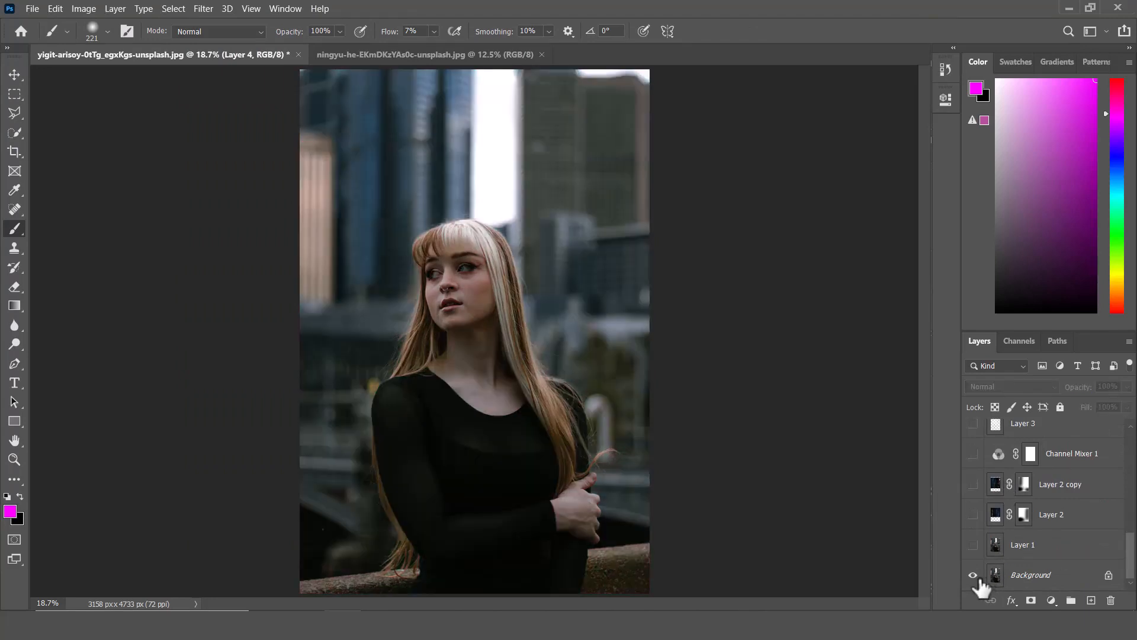
pyautogui.keyDown('alt'); pyautogui.click(974, 576); pyautogui.keyUp('alt')
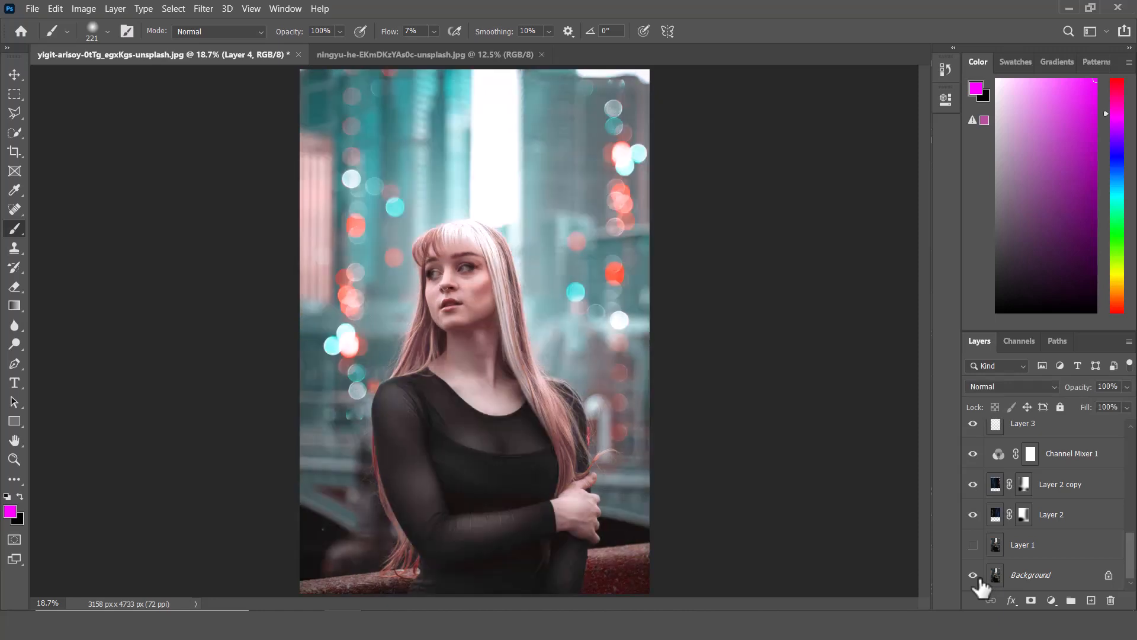
pyautogui.keyDown('alt'); pyautogui.click(974, 576); pyautogui.keyUp('alt')
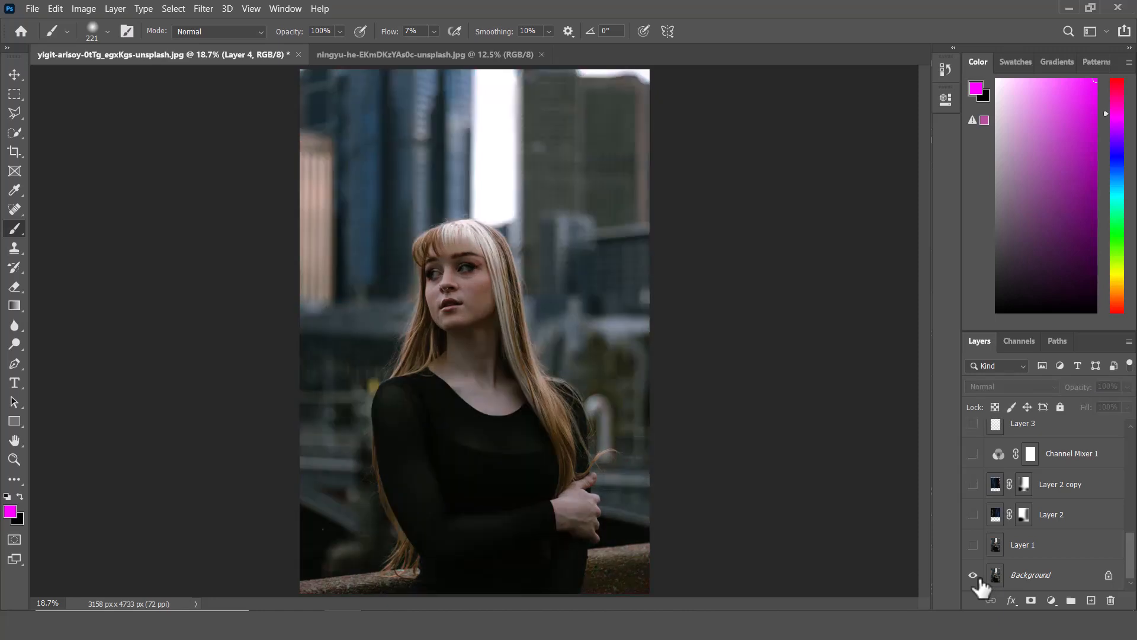
pyautogui.keyDown('alt'); pyautogui.click(974, 575); pyautogui.keyUp('alt')
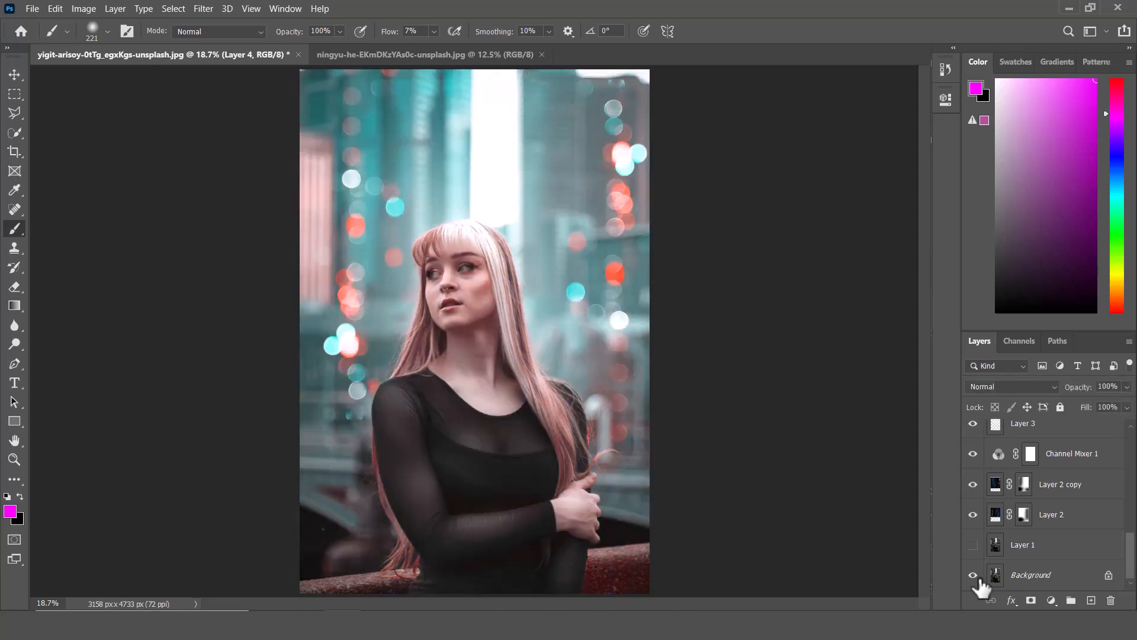